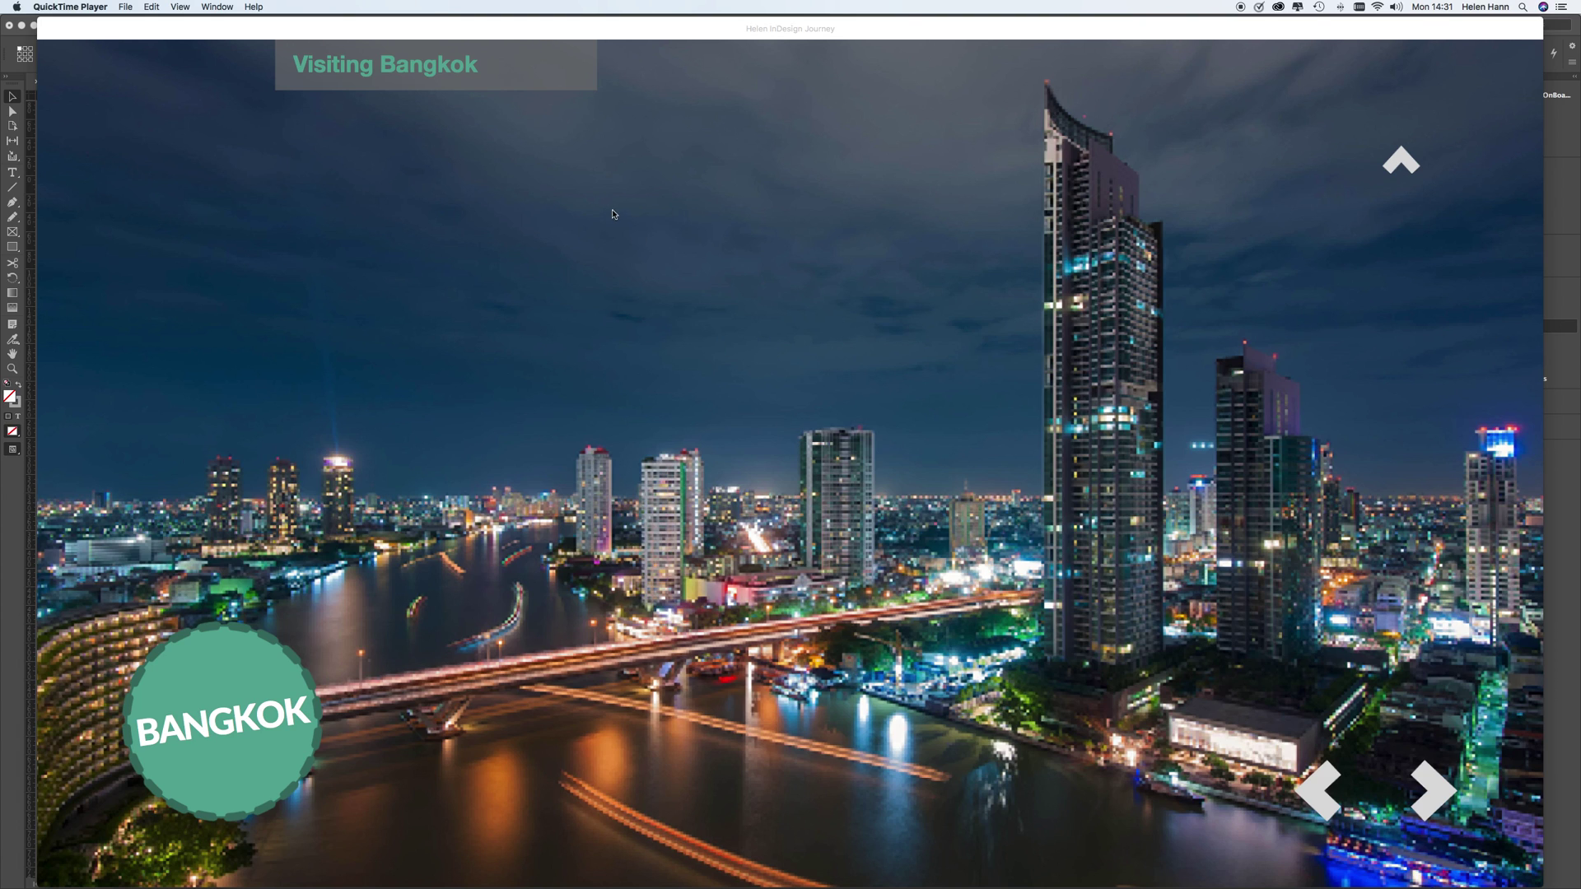
# Test the Visiting Bangkok drawer in the iBooks preview by expanding and collapsing it twice.
pyautogui.click(409, 78)
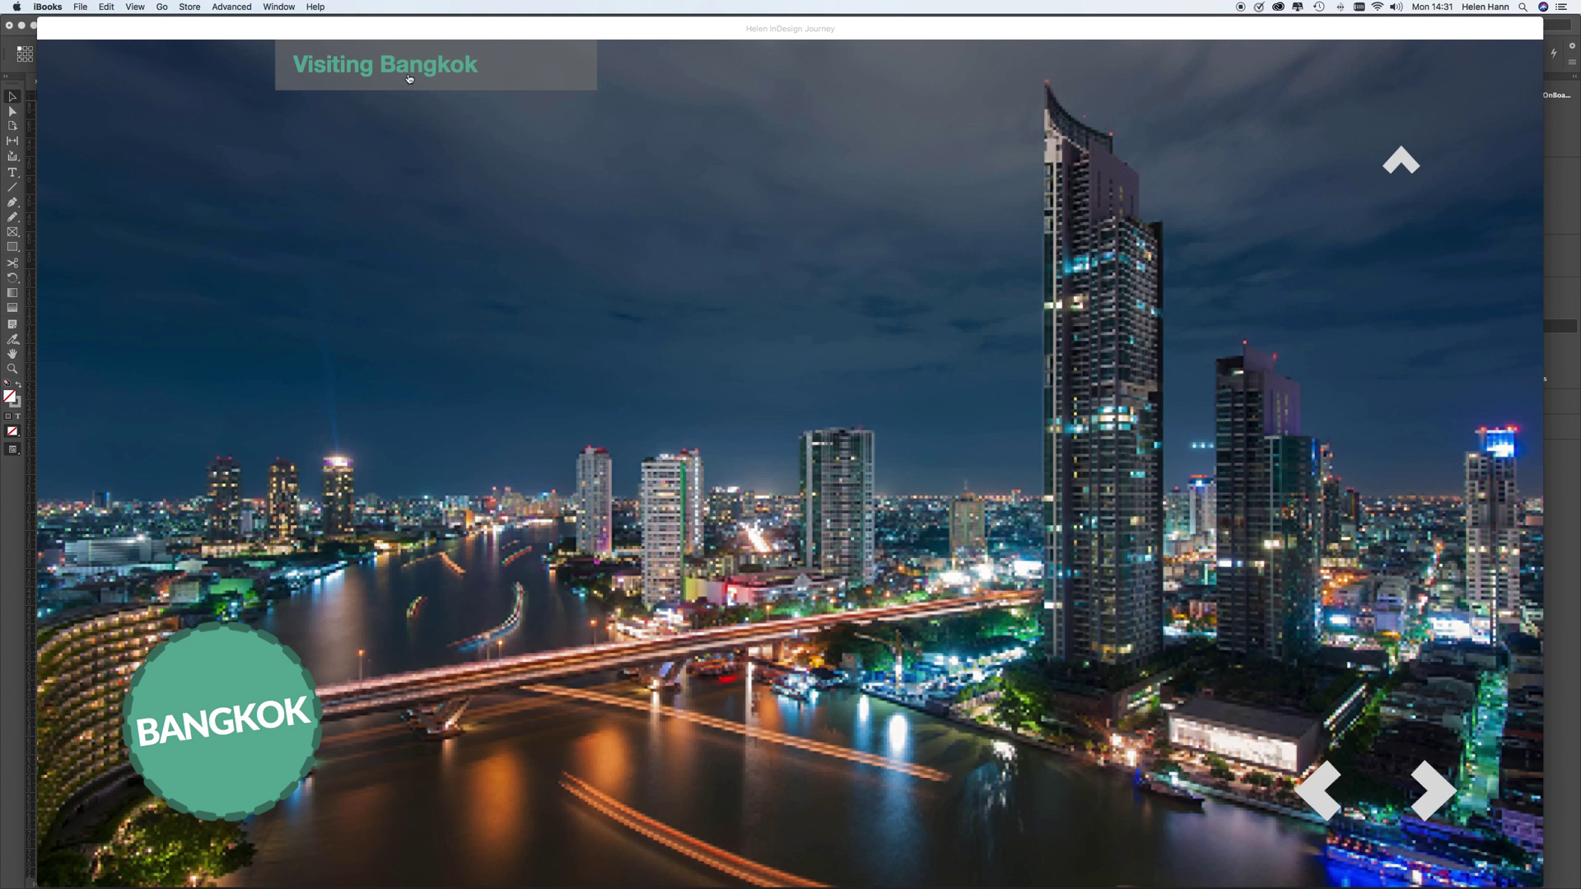
pyautogui.click(406, 72)
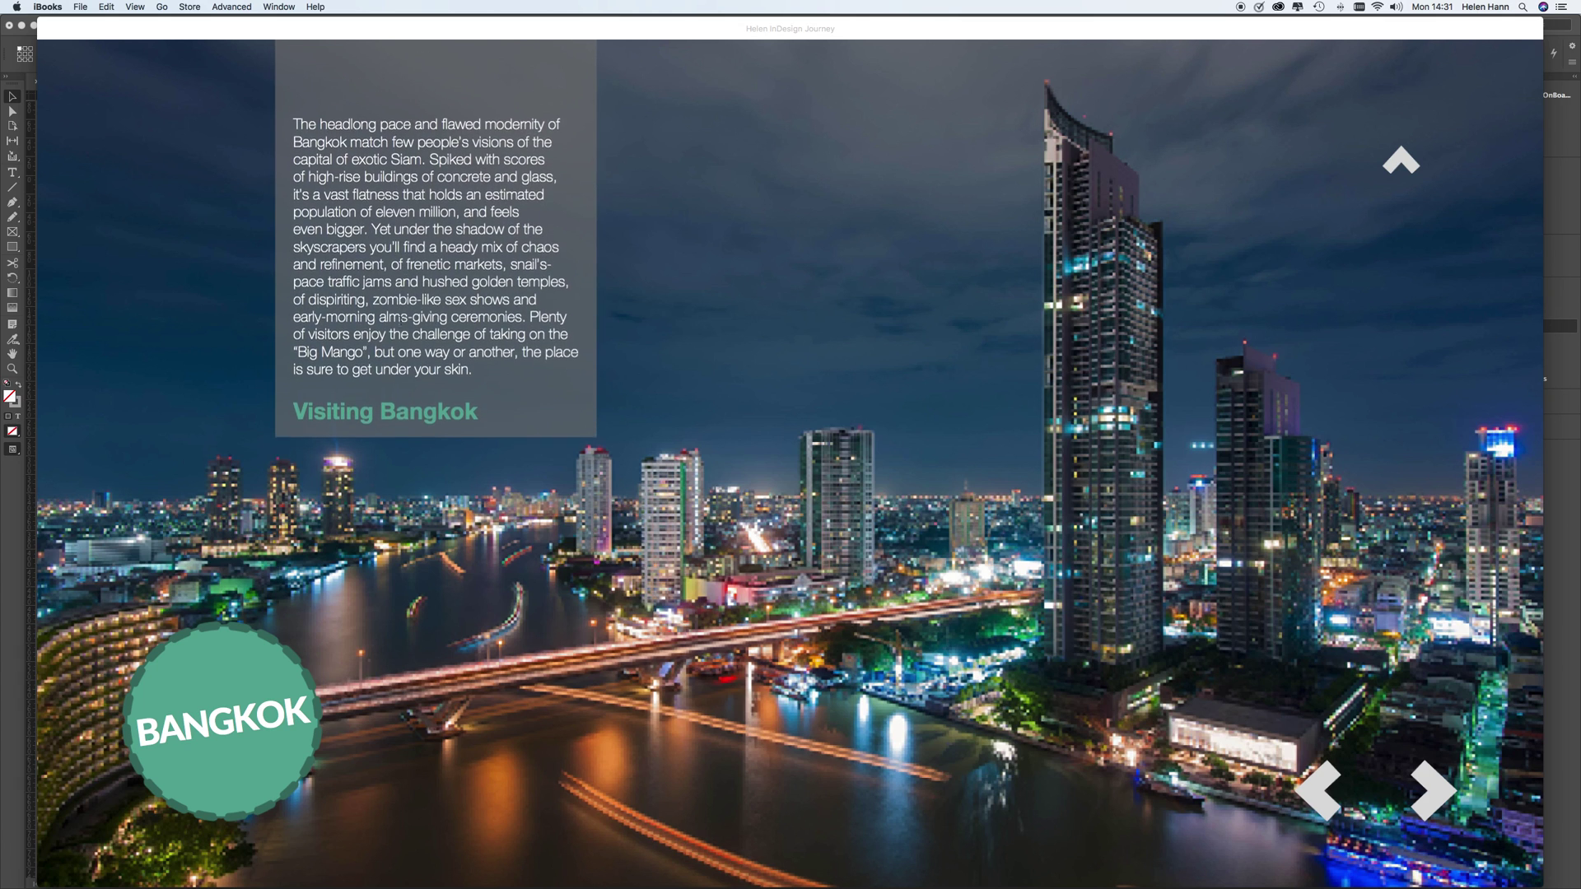
pyautogui.click(397, 412)
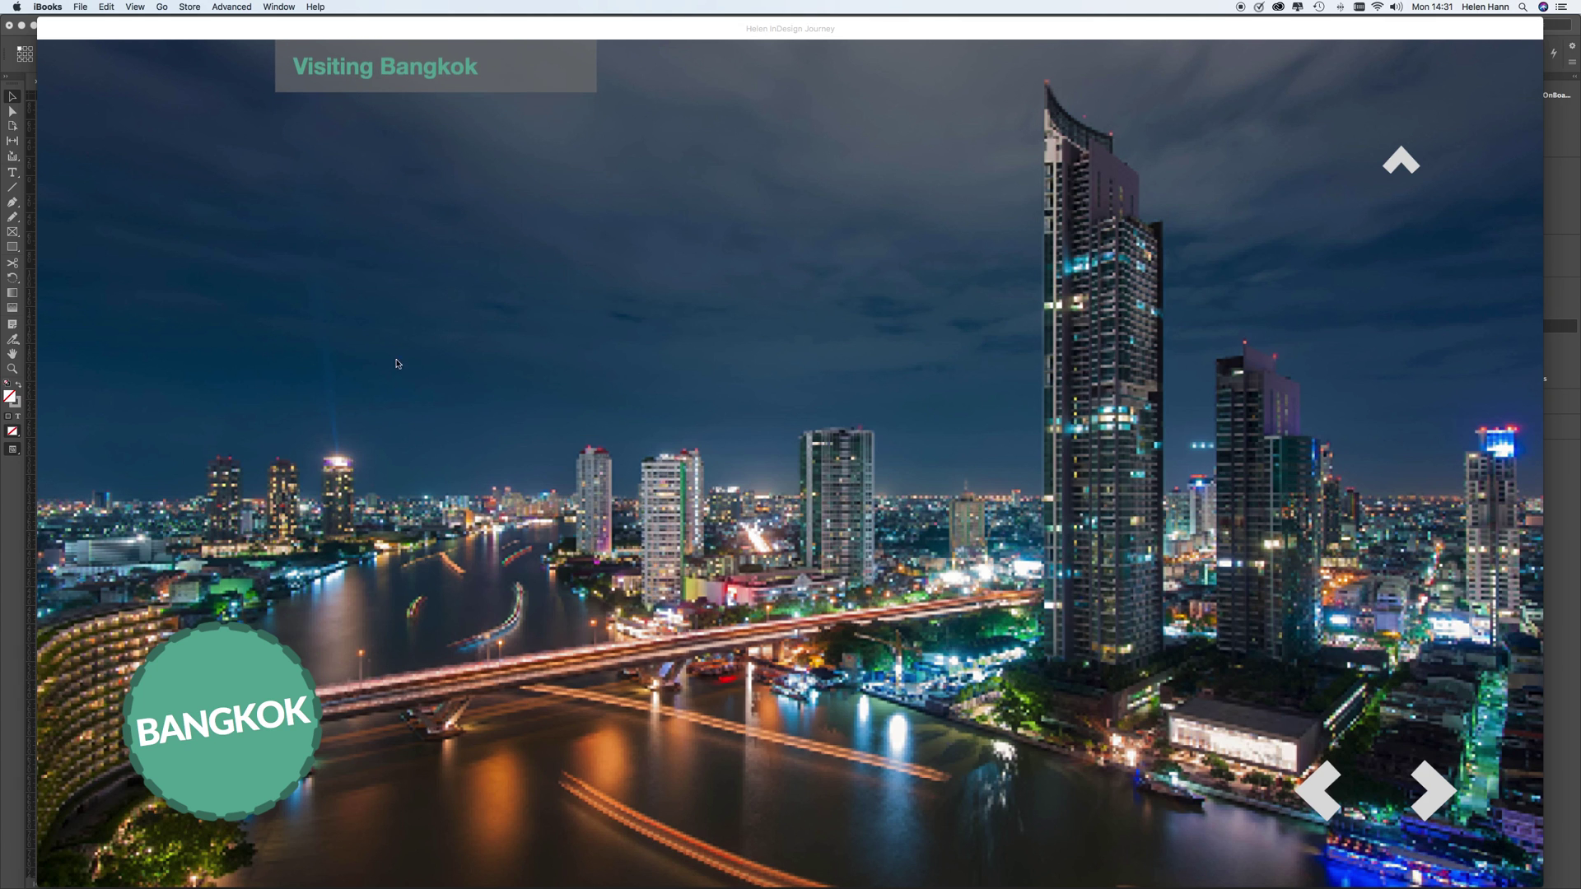
pyautogui.click(410, 74)
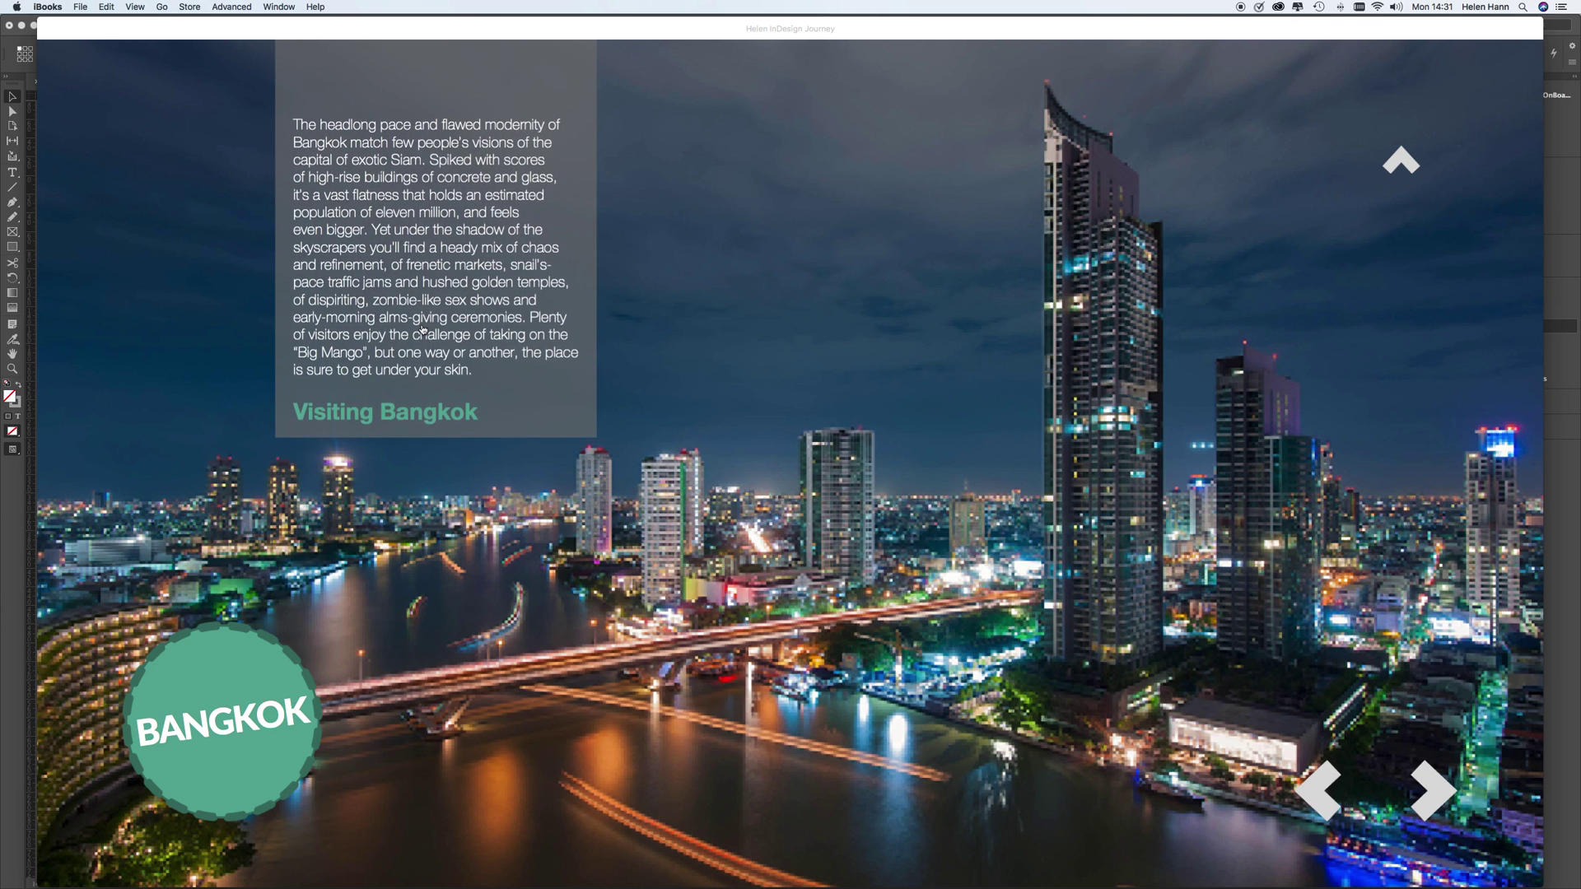
pyautogui.click(418, 424)
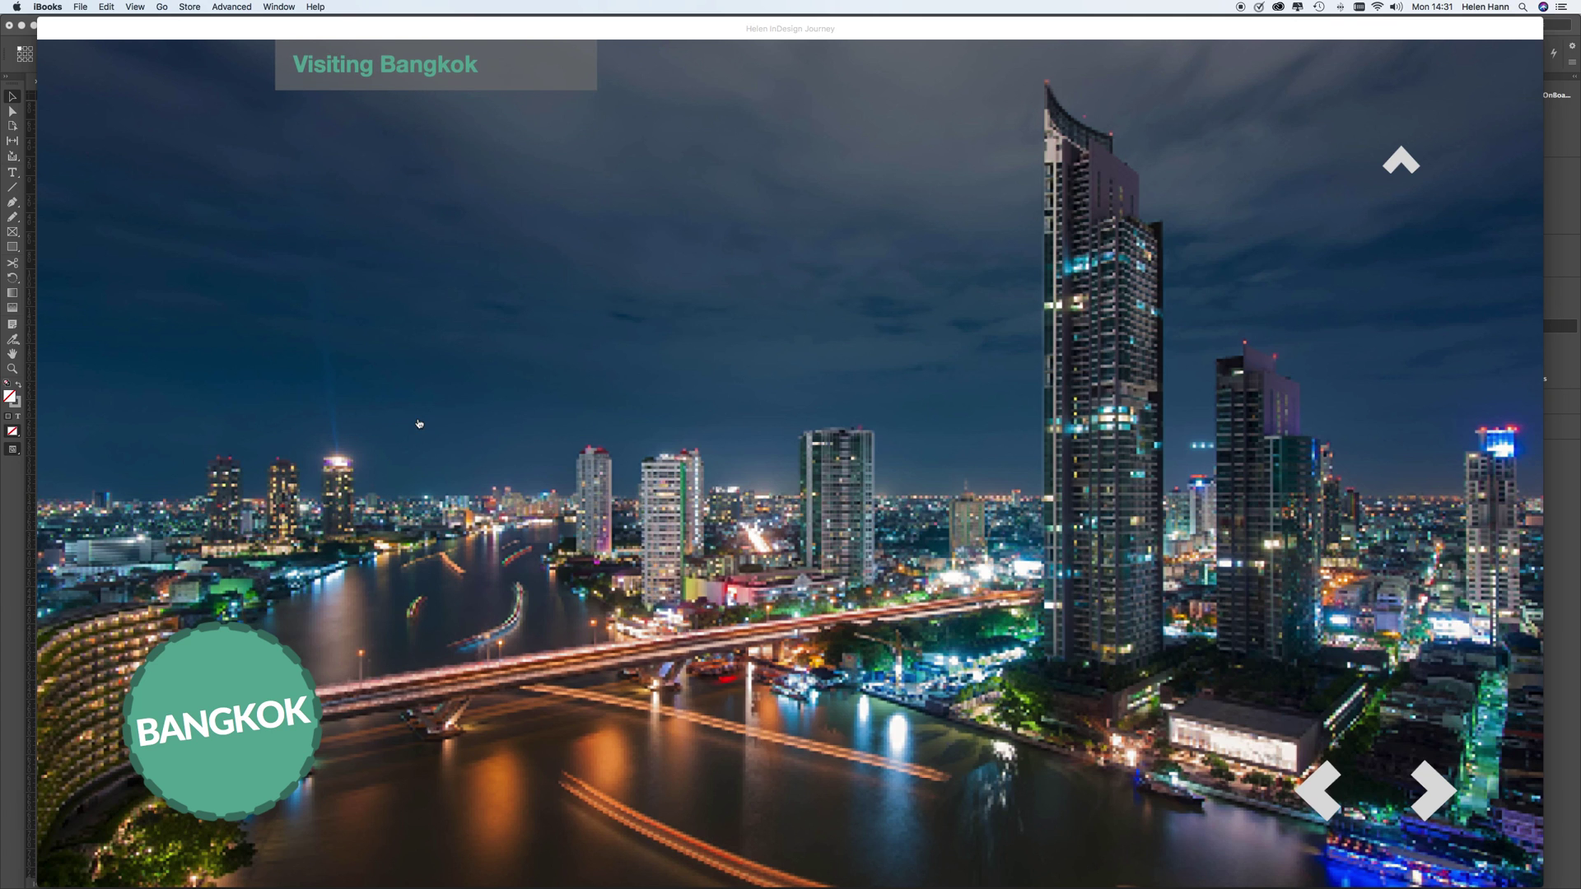
# Close the Bangkok book preview and the iBooks library, returning to the InDesign document.
pyautogui.moveTo(53, 36)
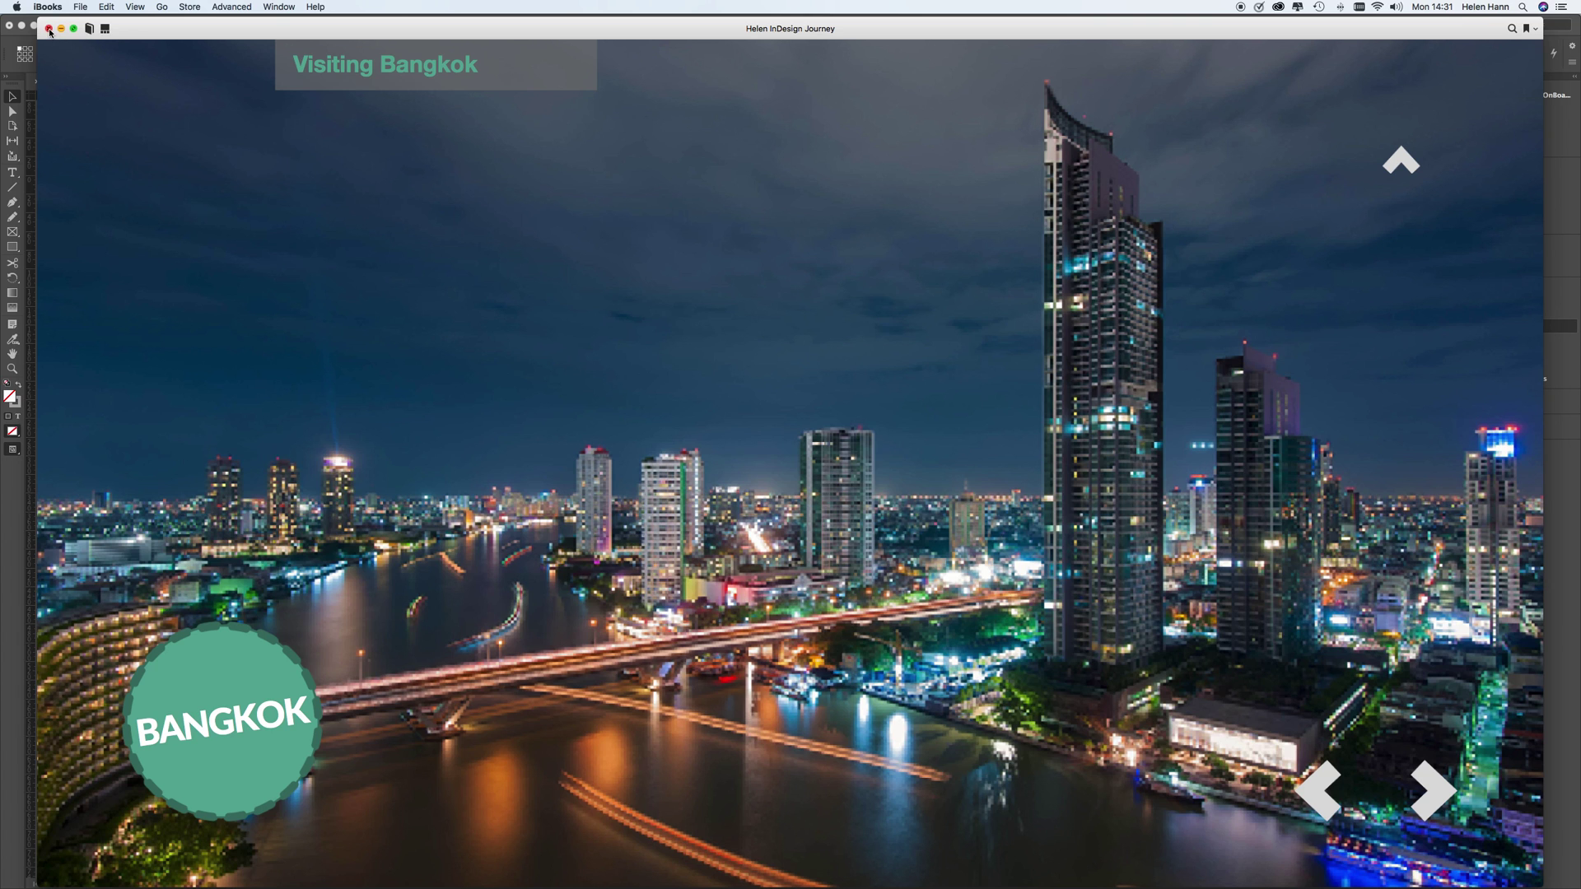
pyautogui.click(49, 29)
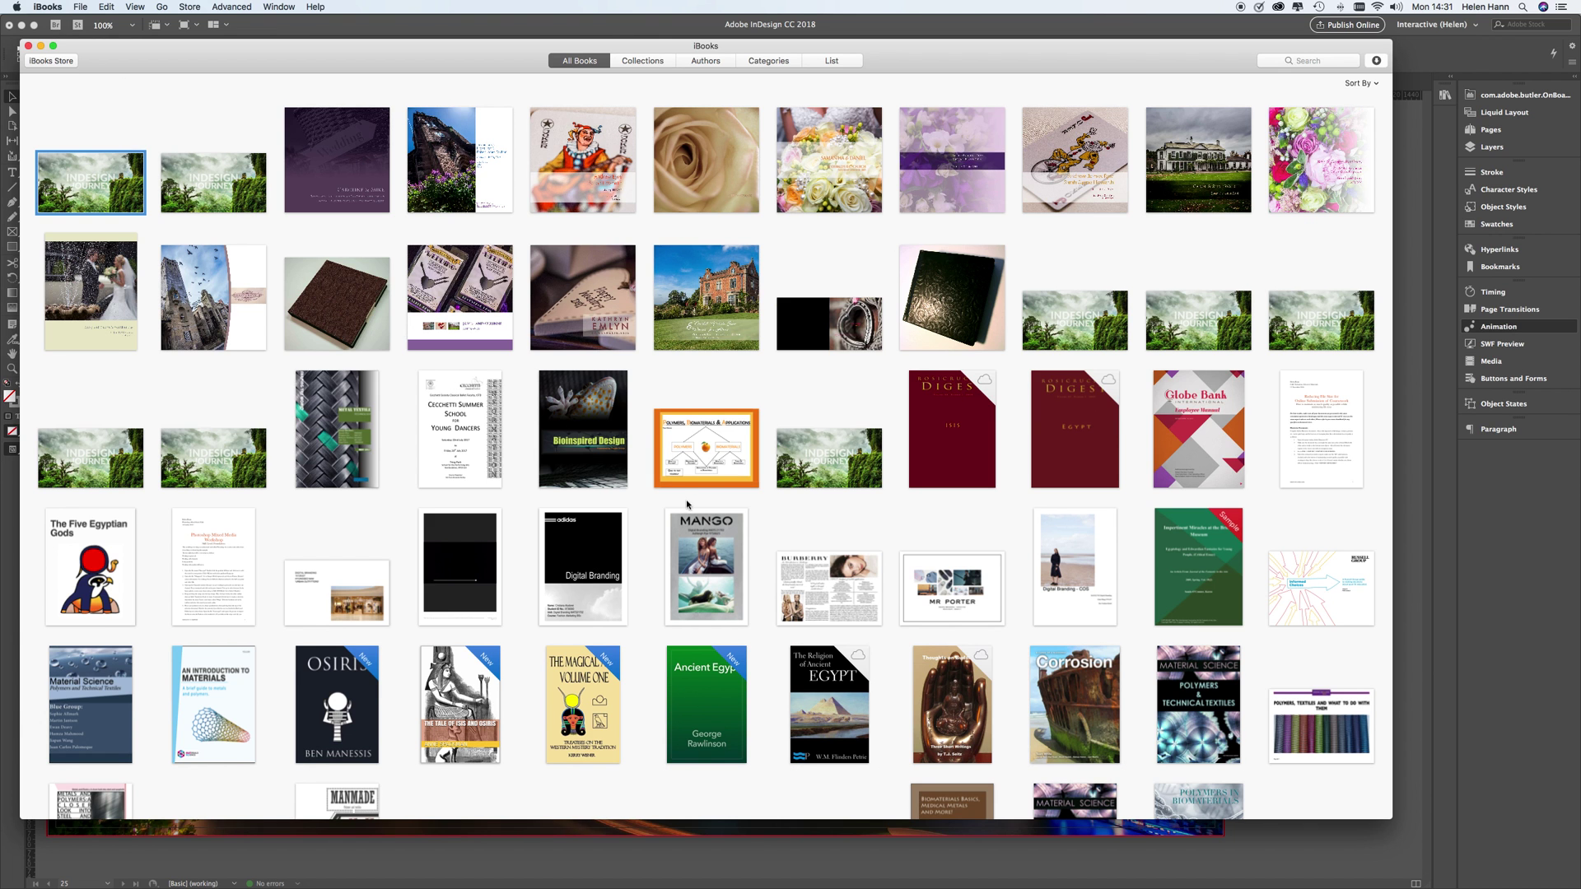
pyautogui.click(29, 46)
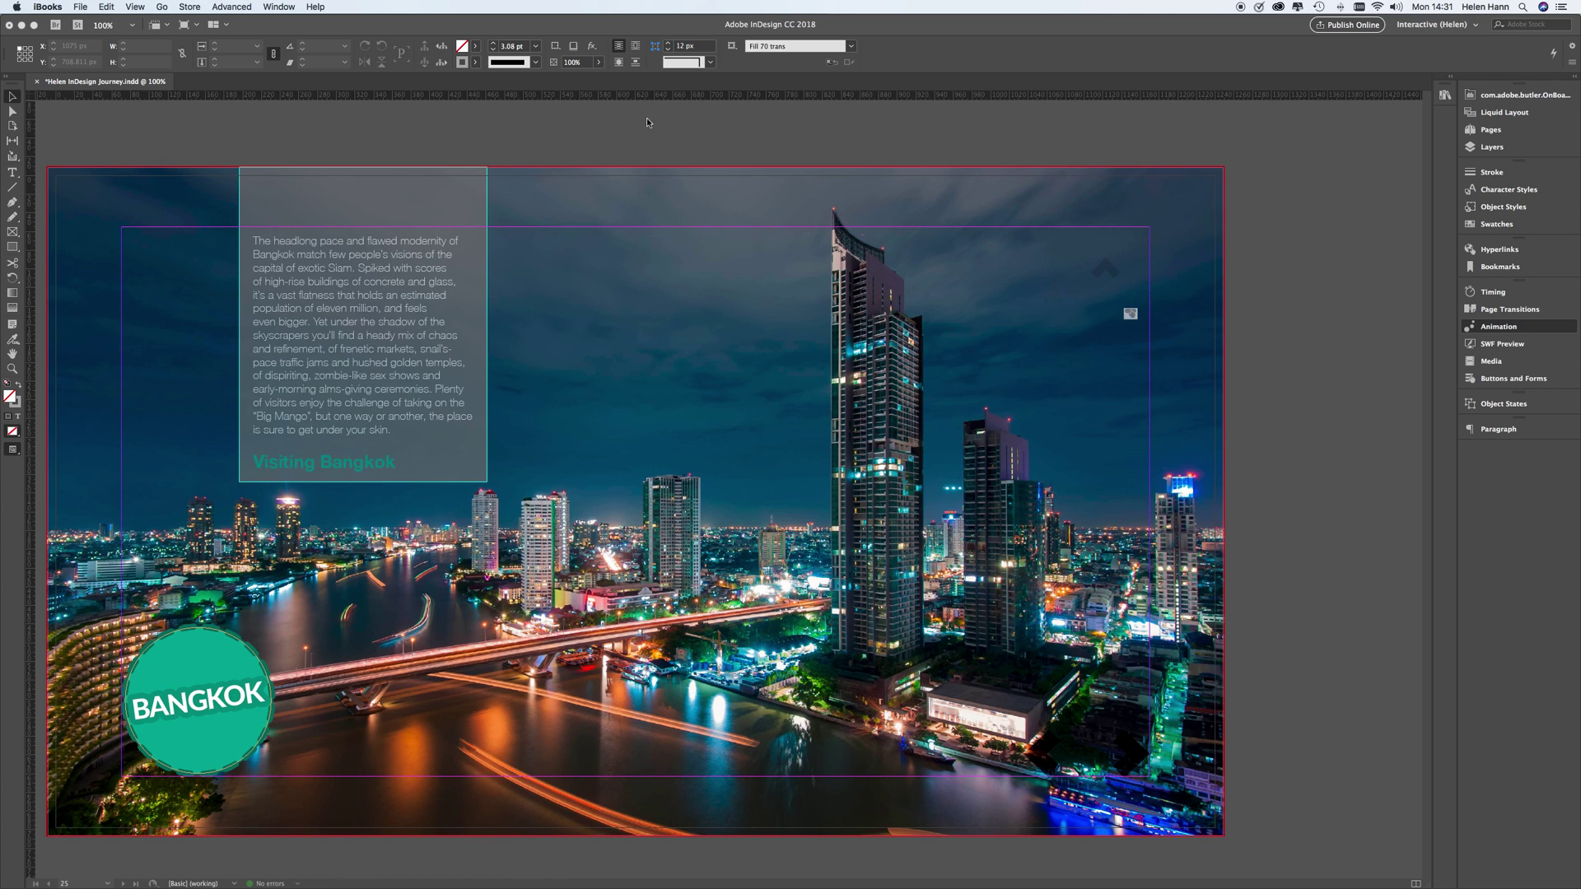
pyautogui.click(635, 501)
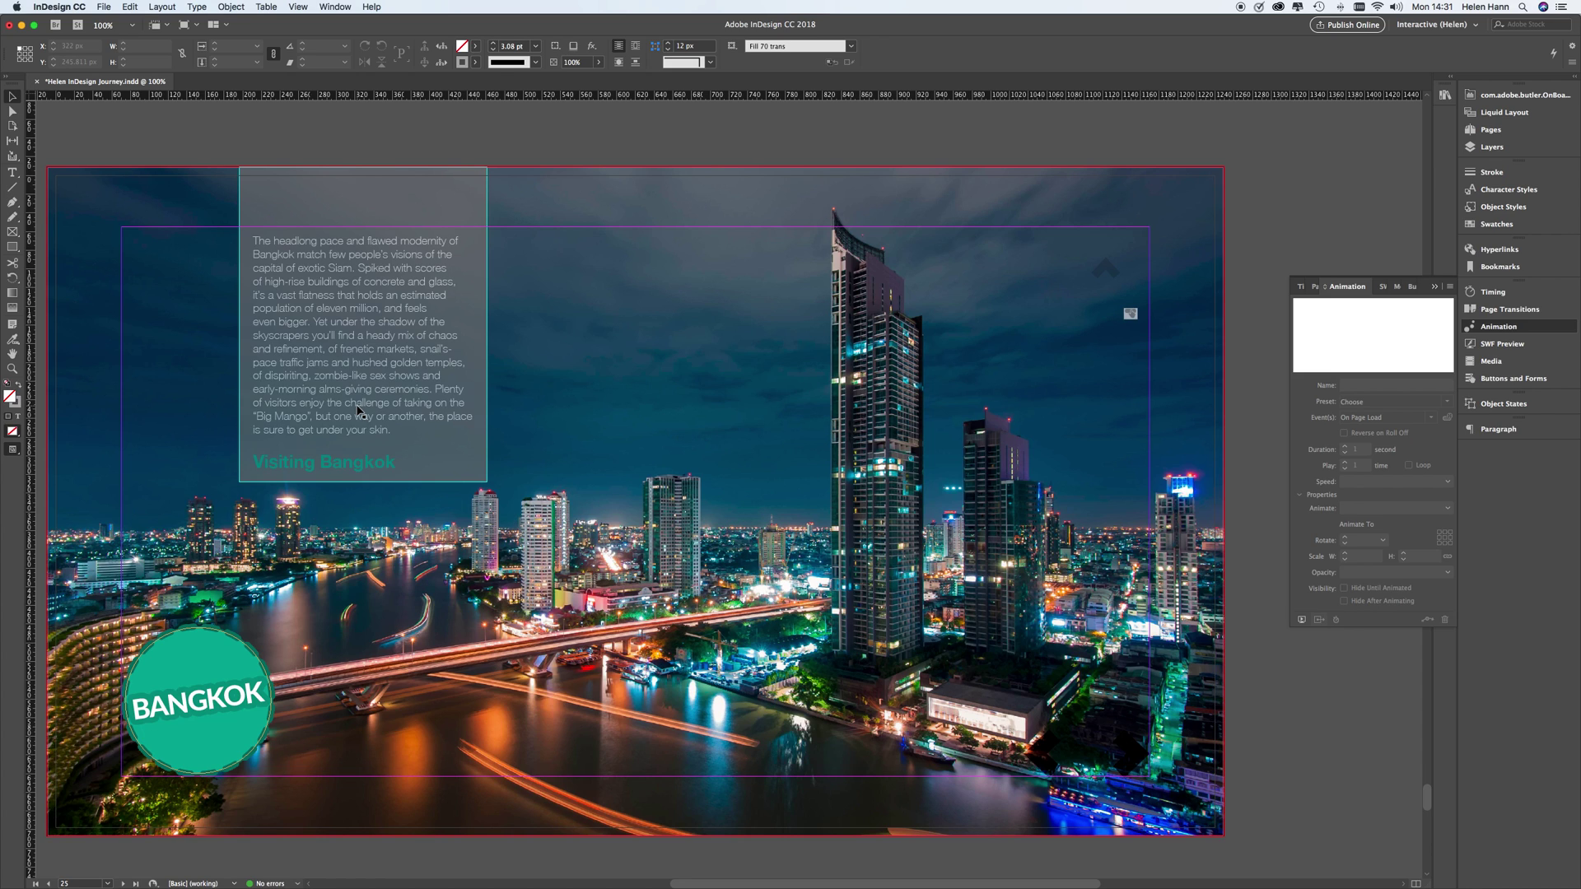
pyautogui.click(12, 231)
# Draw a 285 px-wide empty rectangle frame over the Visiting Bangkok title bar.
pyautogui.moveTo(229, 447); pyautogui.dragTo(498, 484)
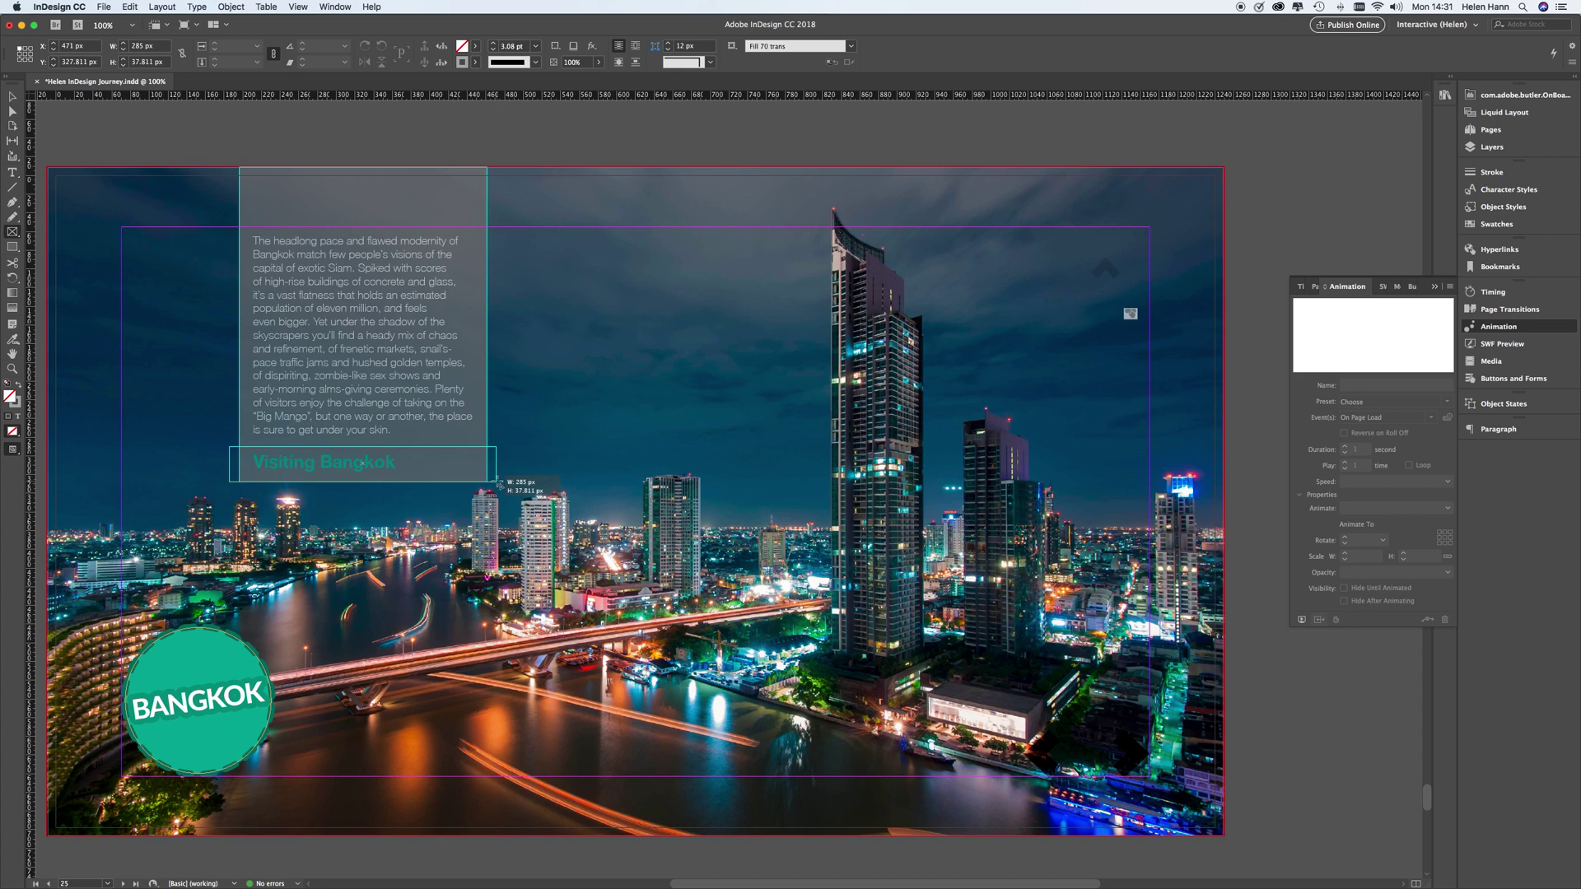
pyautogui.moveTo(498, 484); pyautogui.dragTo(498, 484)
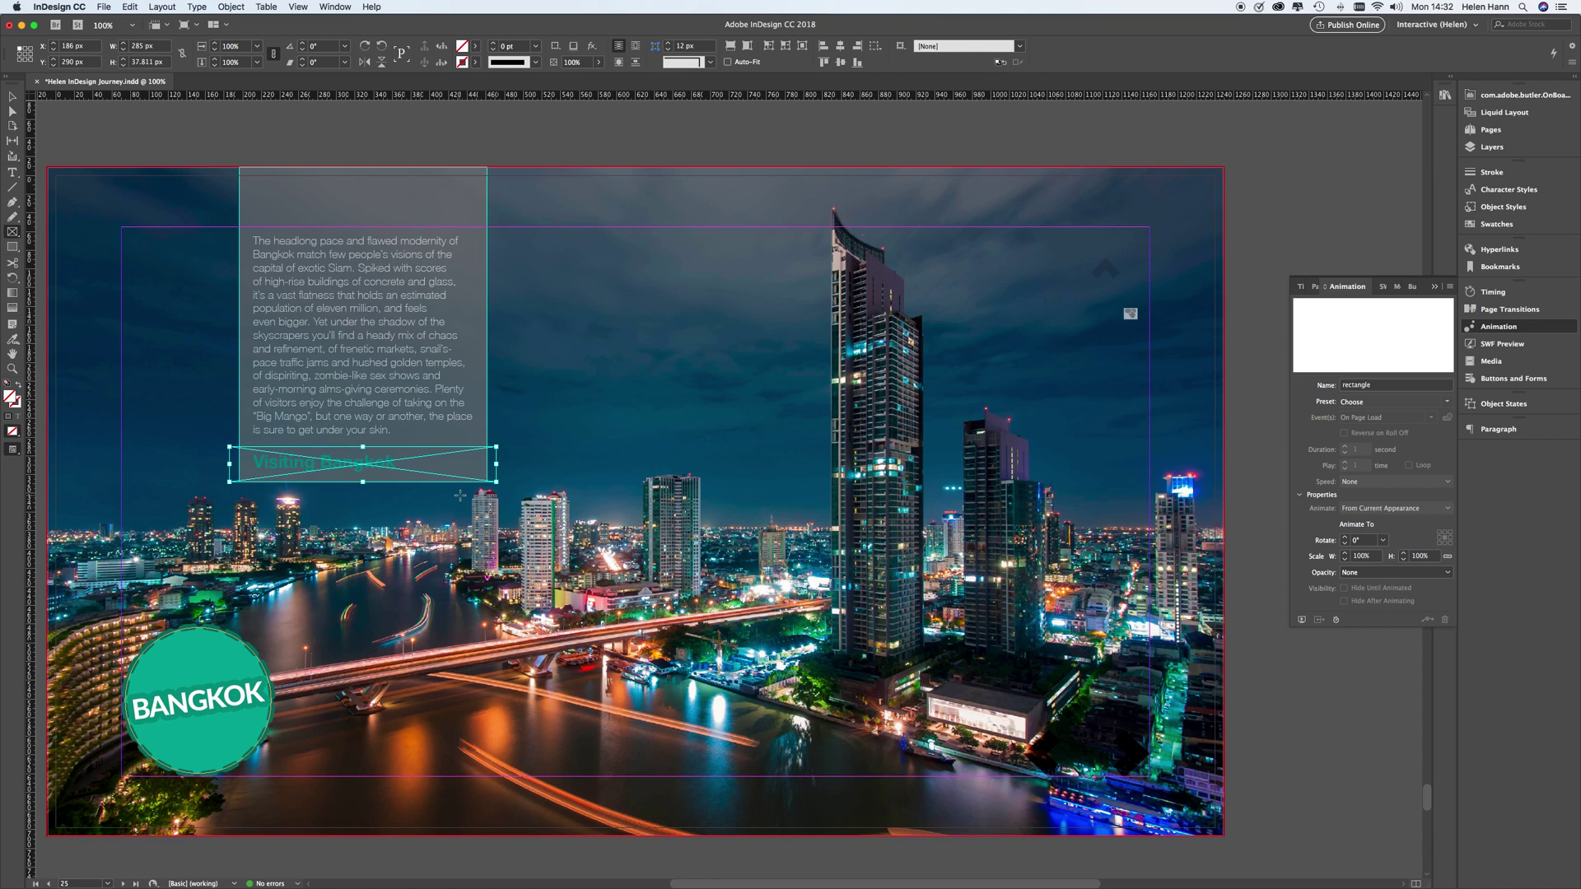
pyautogui.click(12, 98)
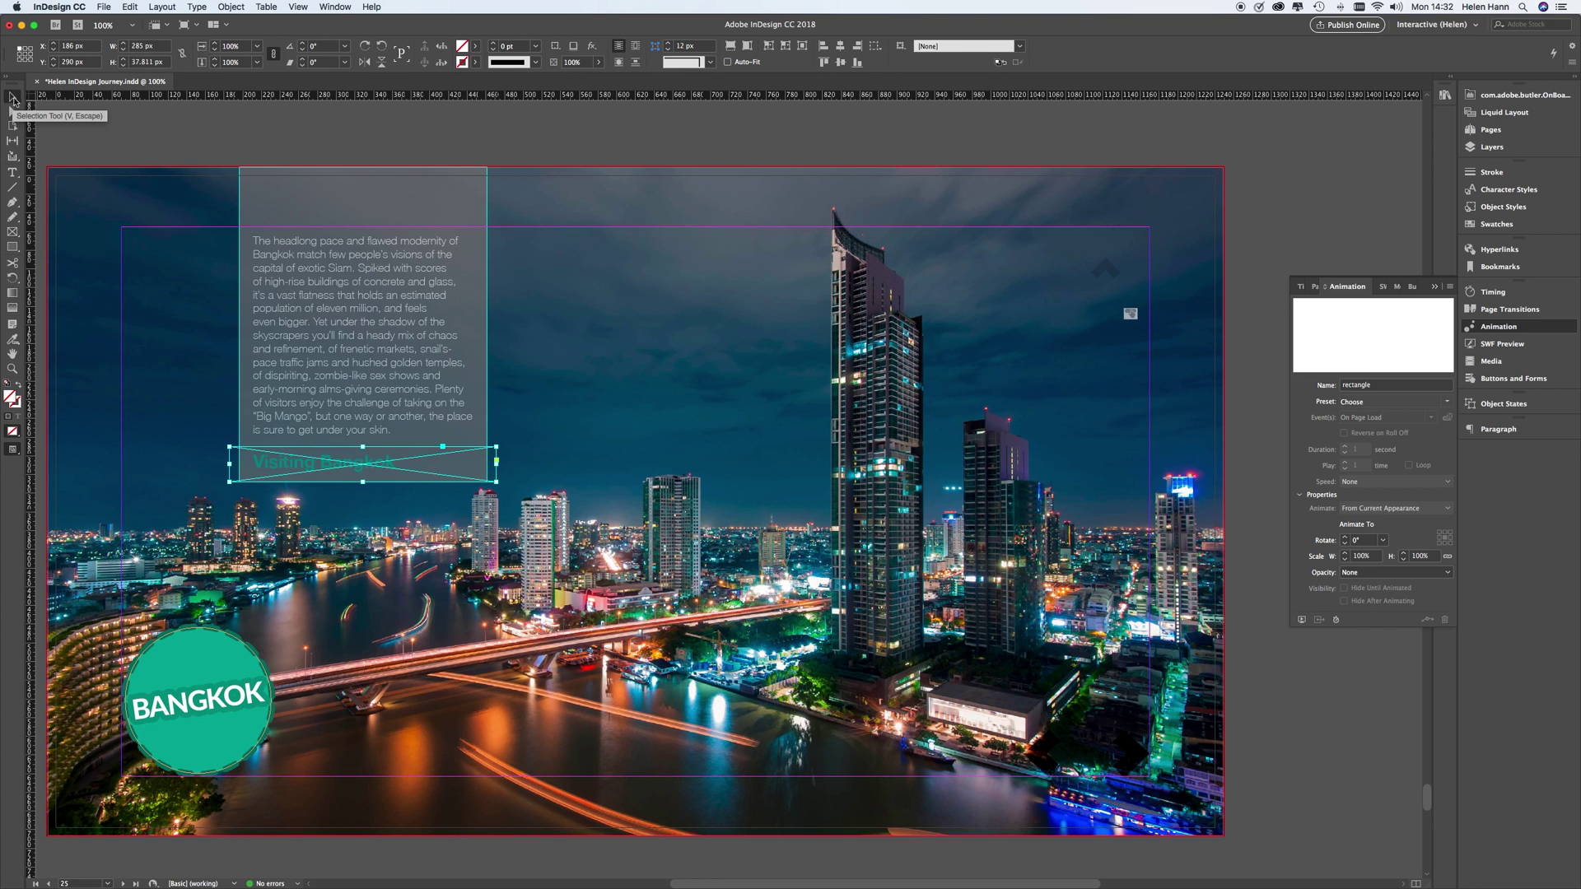
# Group the new rectangle frame with the Visiting Bangkok text panel into one object.
pyautogui.keyDown('shift'); pyautogui.click(413, 204); pyautogui.keyUp('shift')
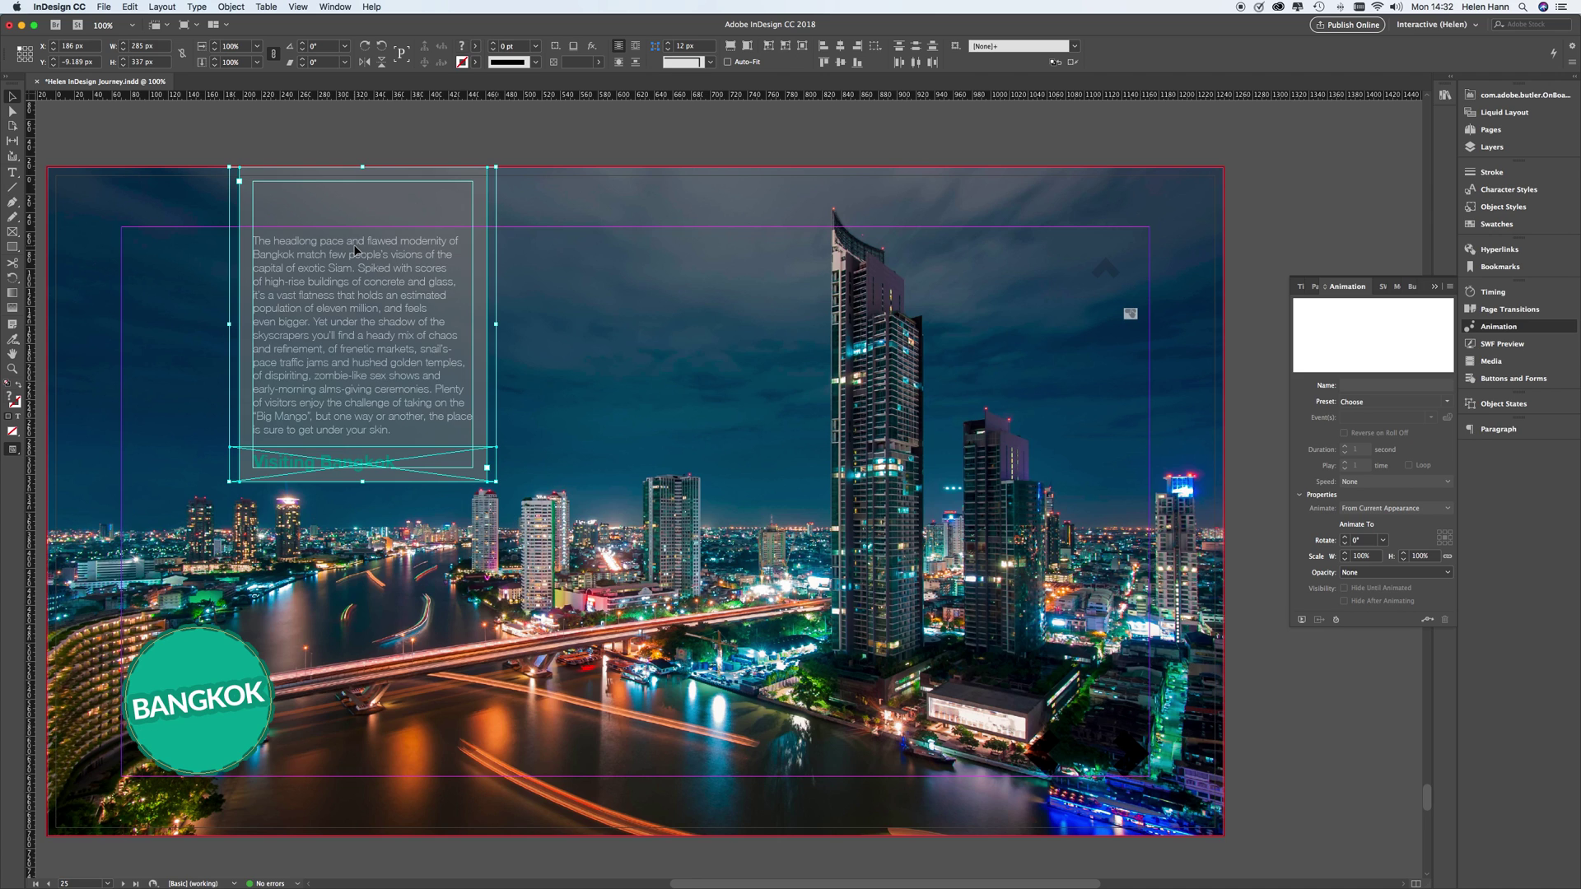
pyautogui.rightClick(533, 332)
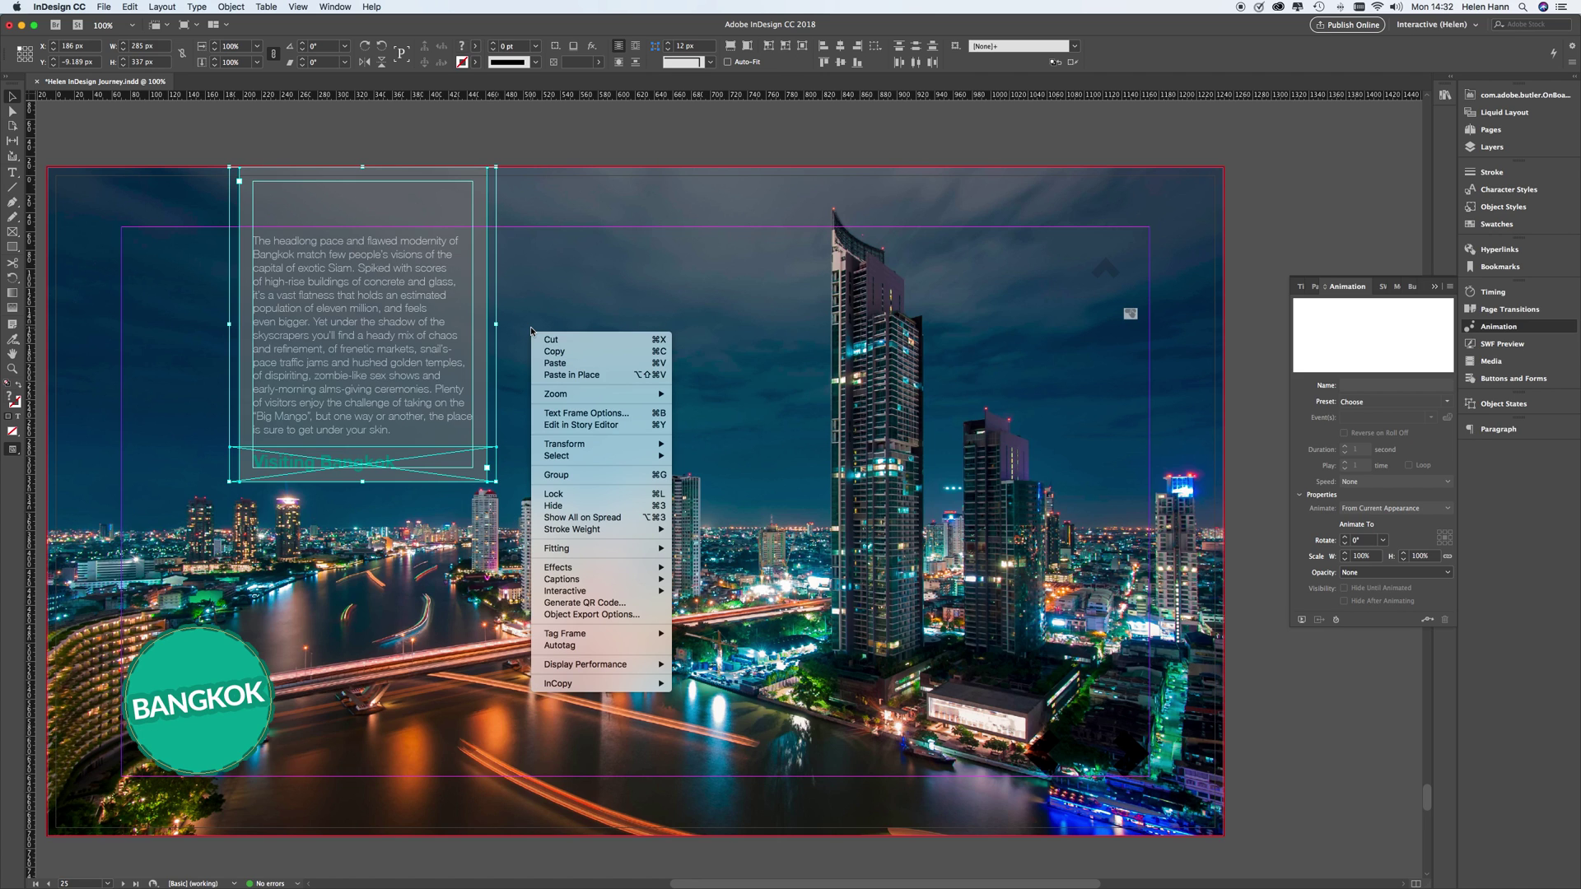
pyautogui.click(559, 477)
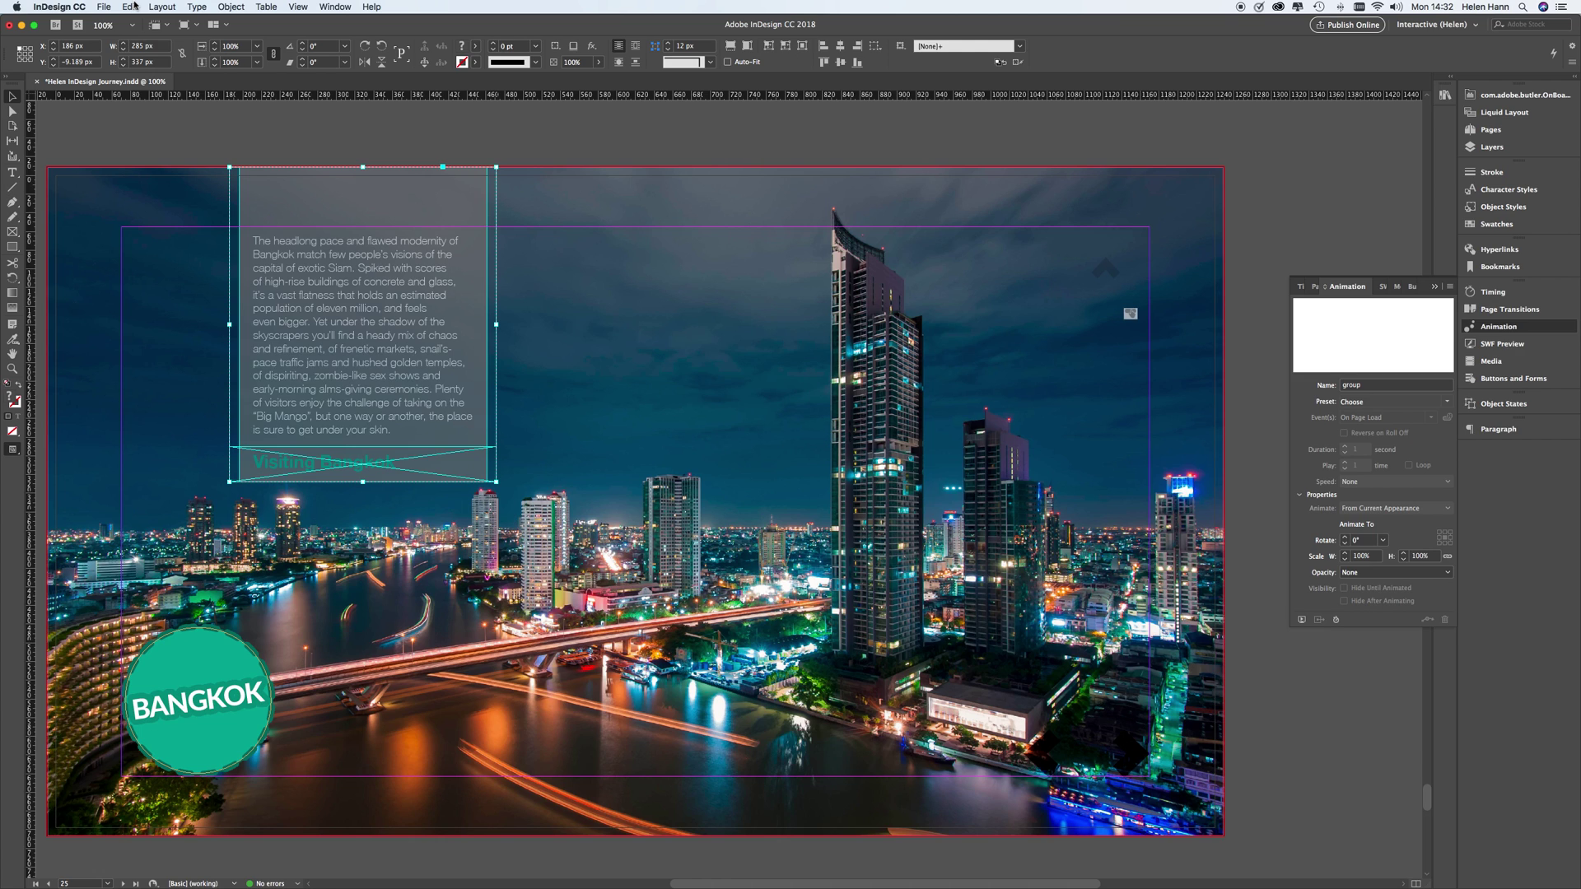
# Copy the grouped panel, Paste in Place twice, and view the three groups in Layers.
pyautogui.click(132, 6)
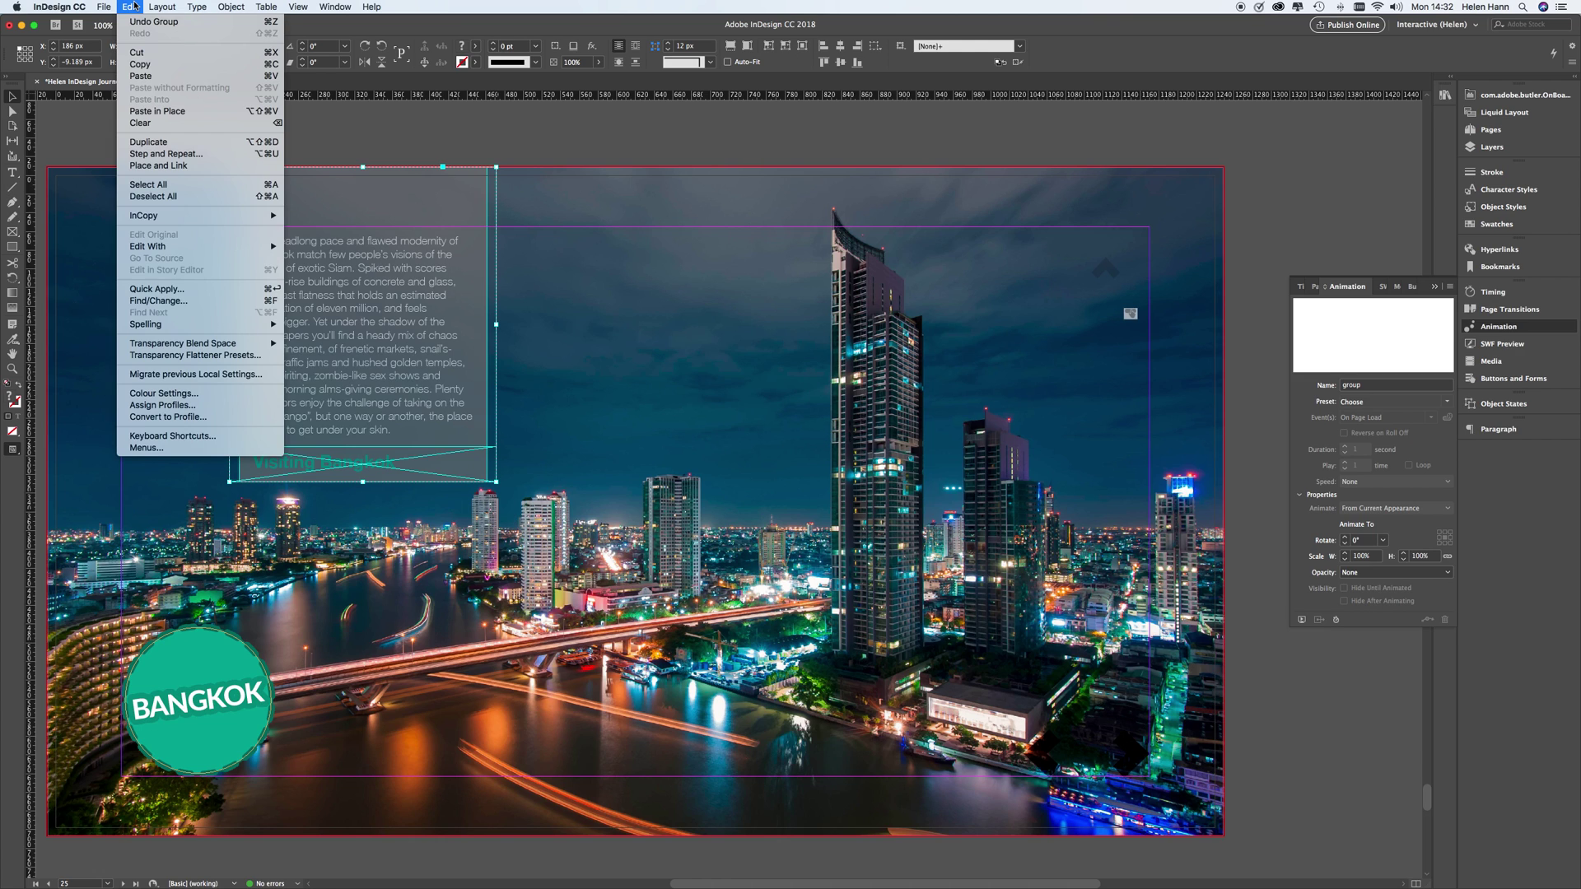
pyautogui.click(141, 65)
pyautogui.click(134, 6)
pyautogui.click(149, 112)
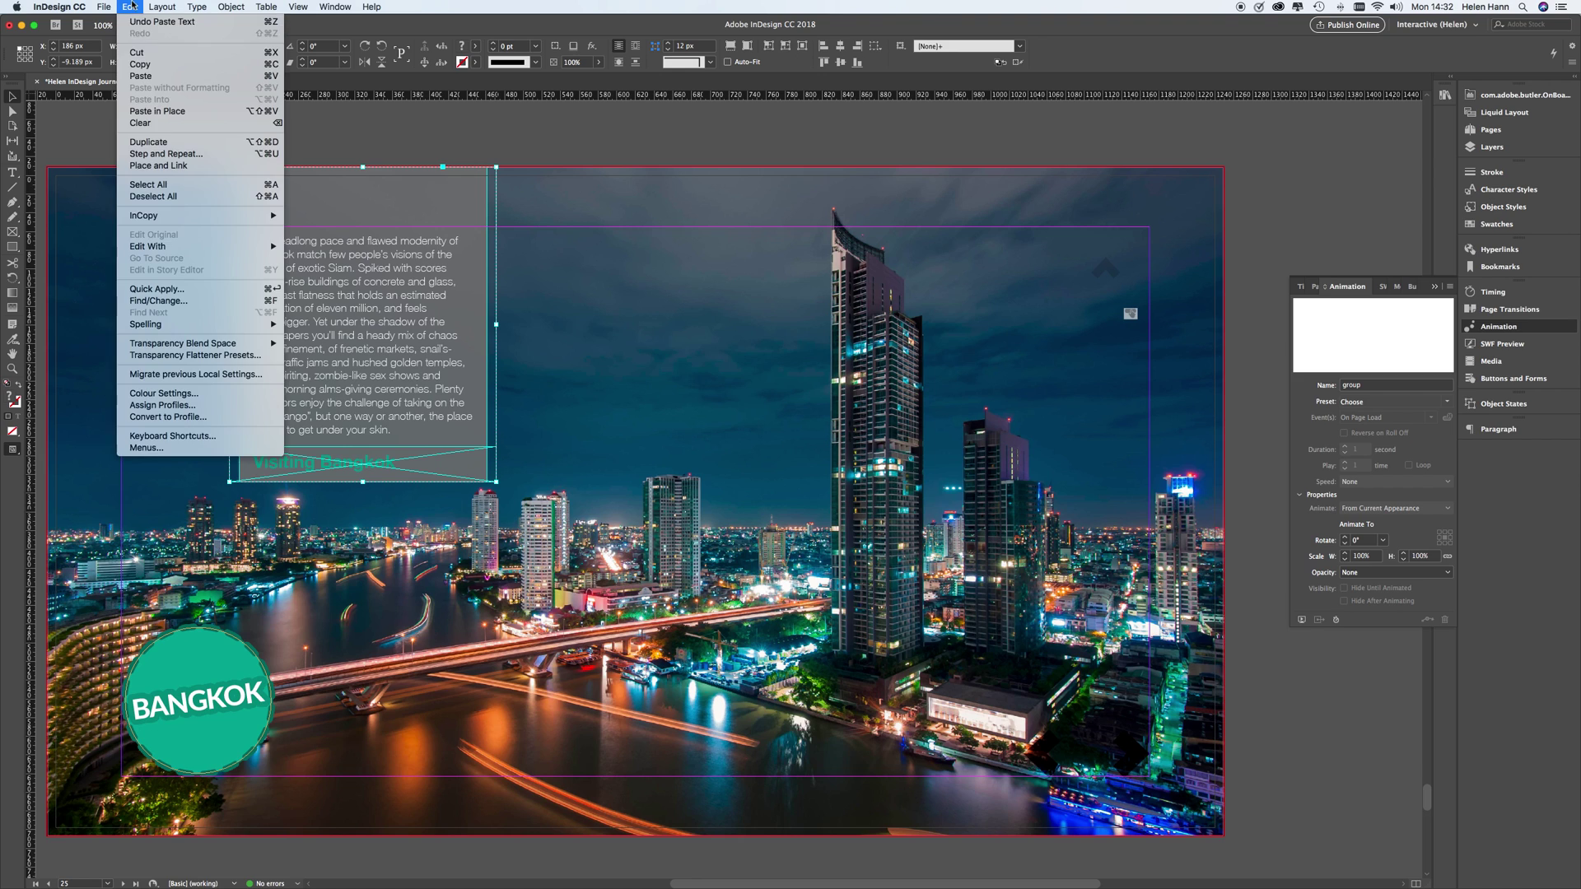
pyautogui.click(130, 6)
pyautogui.click(148, 118)
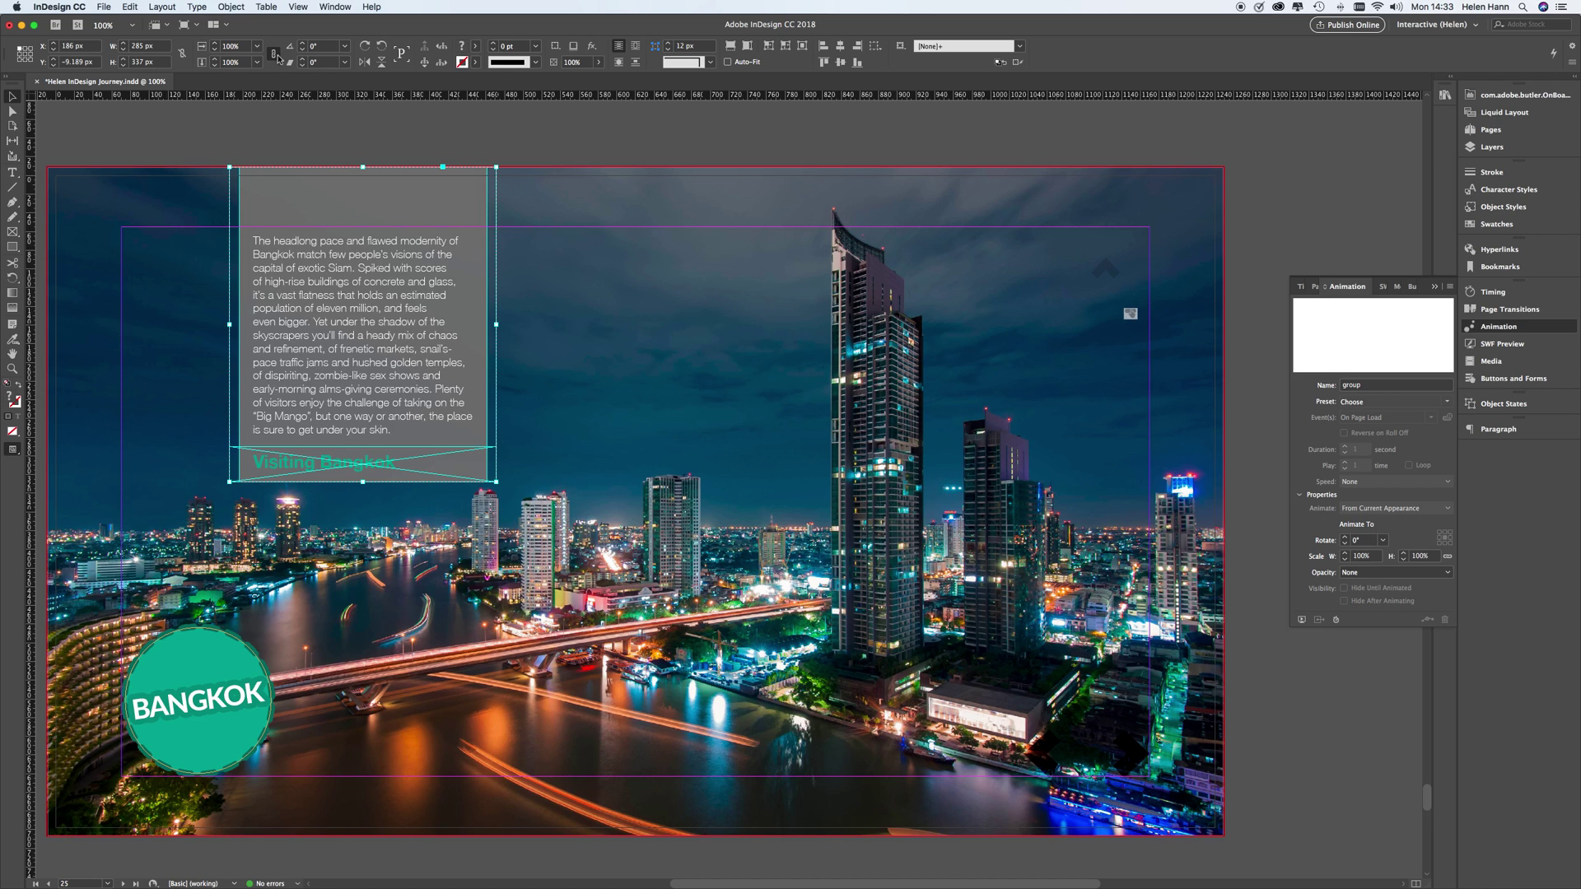
pyautogui.click(1492, 146)
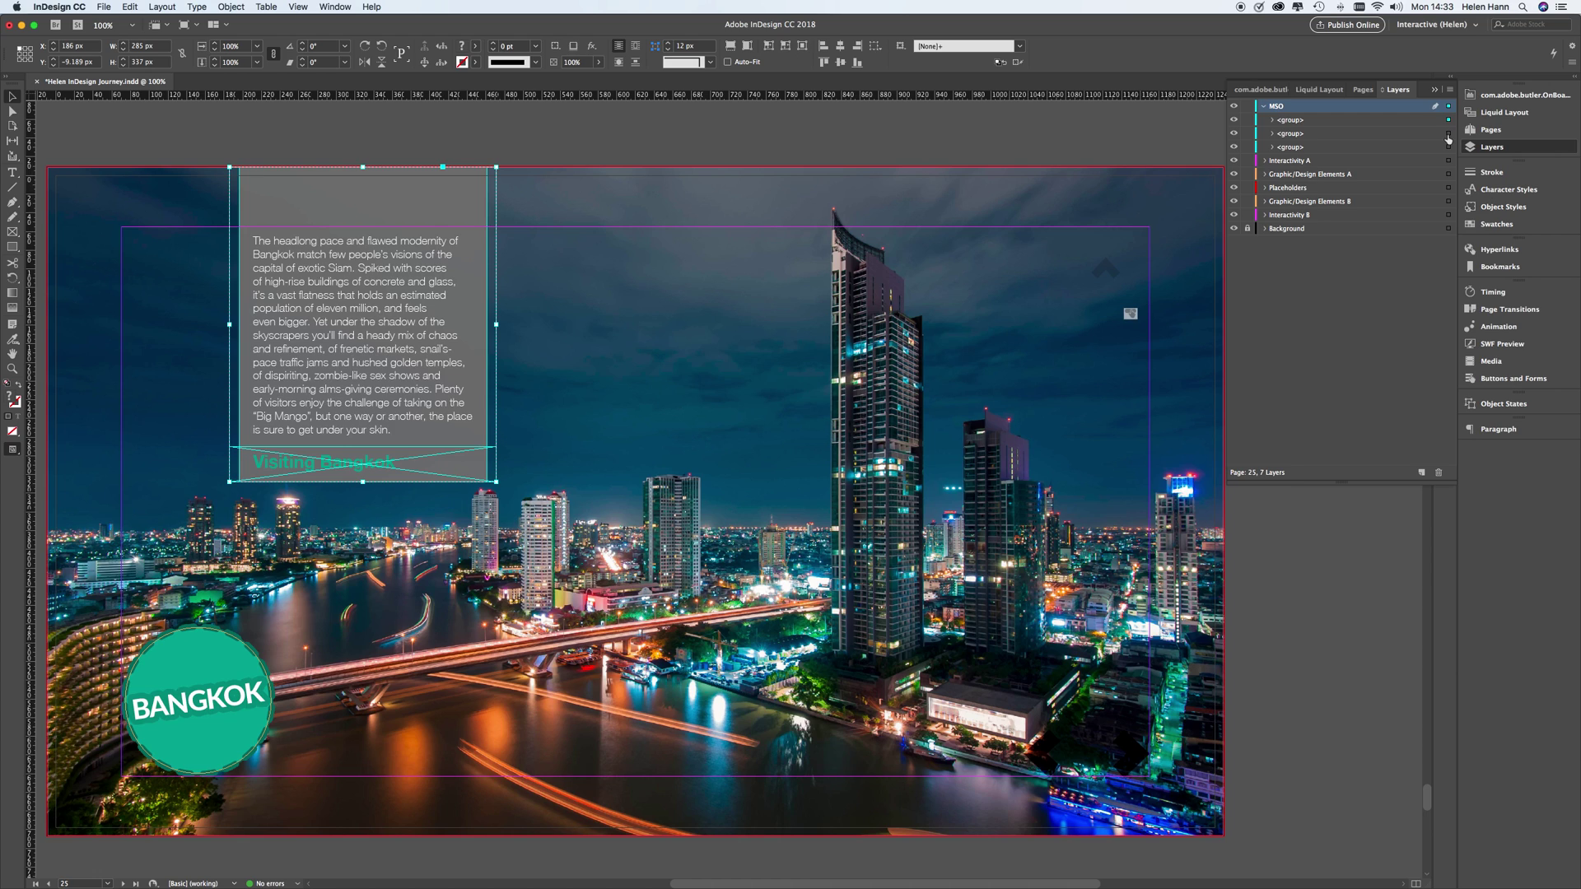
# Drag the second group up so its title bar sits at the page top (186 px, -304.189 px).
pyautogui.keyDown('shift'); pyautogui.click(1448, 134); pyautogui.keyUp('shift')
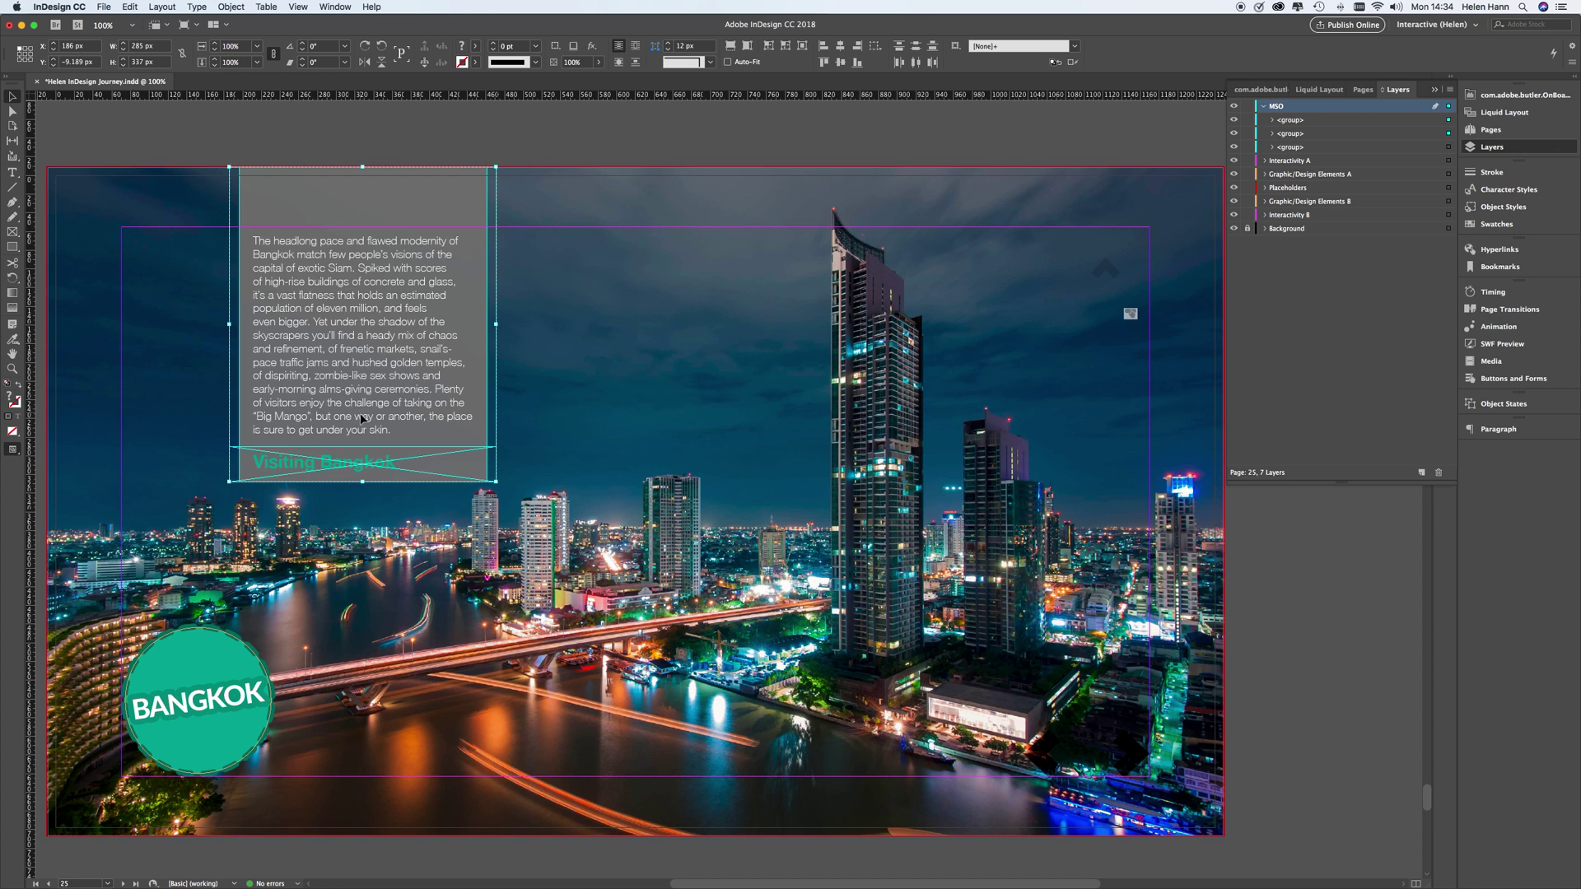
pyautogui.moveTo(359, 412); pyautogui.dragTo(363, 147)
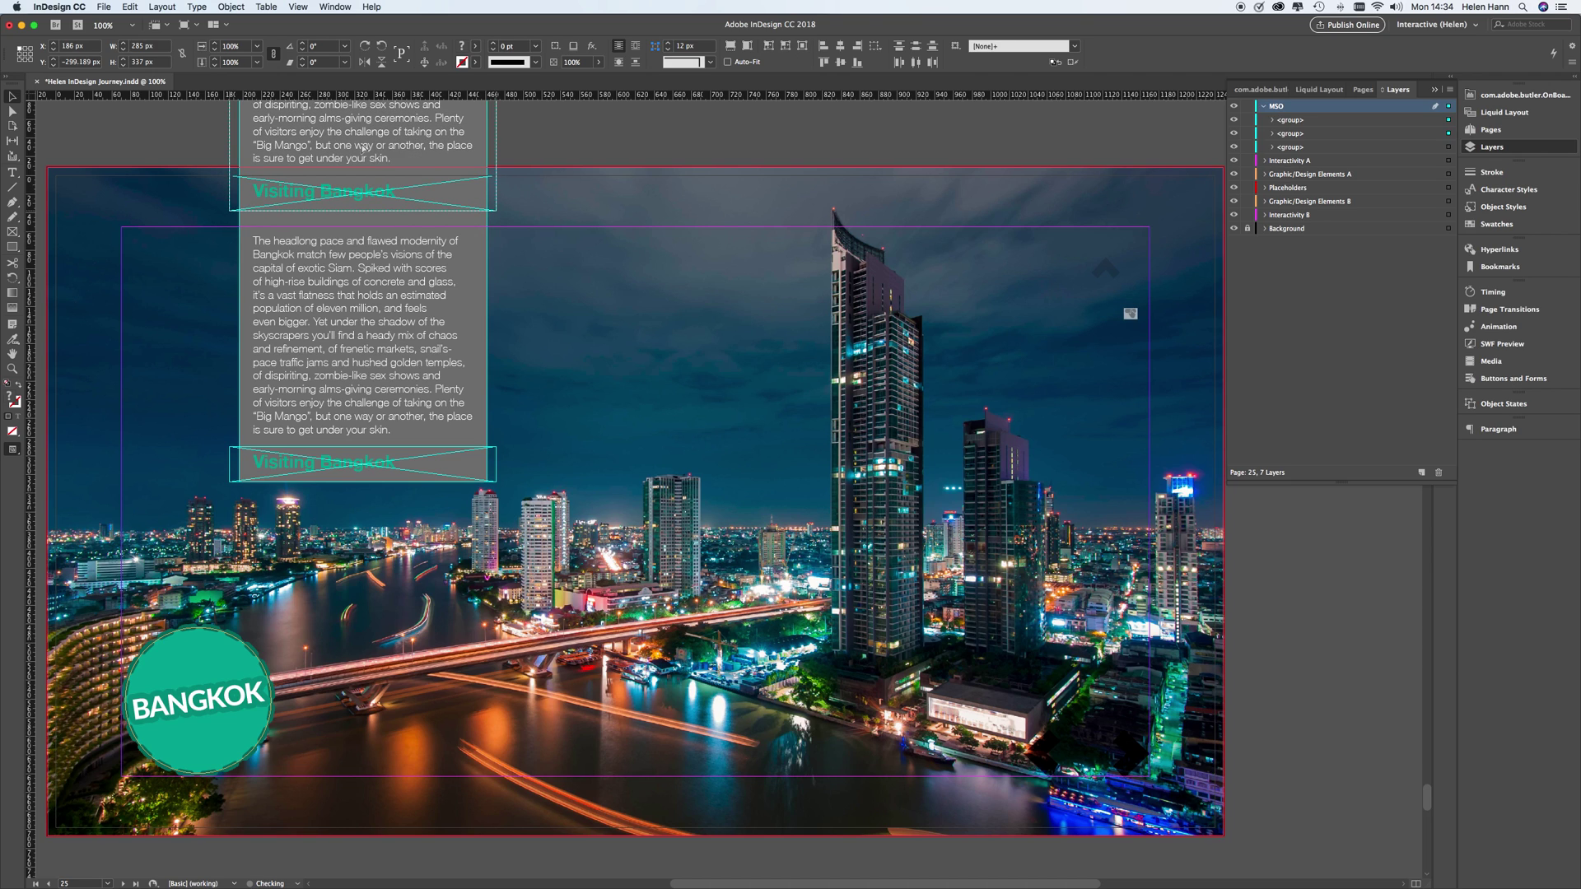
pyautogui.moveTo(363, 148)
pyautogui.mouseDown()
pyautogui.moveTo(516, 145)
pyautogui.moveTo(364, 146)
pyautogui.mouseUp()
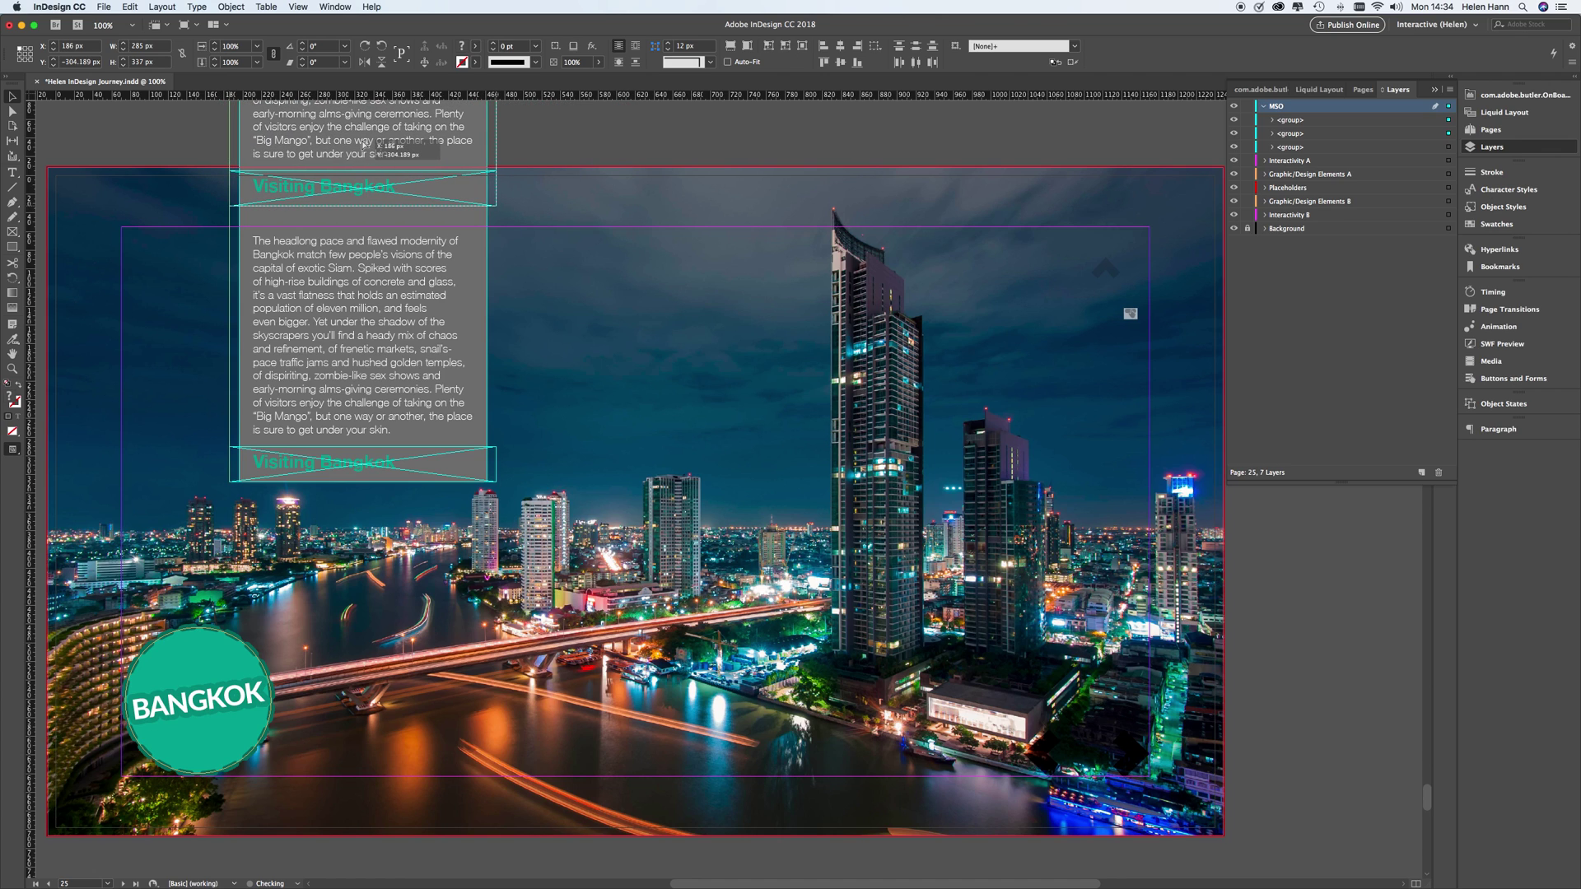
pyautogui.moveTo(362, 145); pyautogui.dragTo(361, 138)
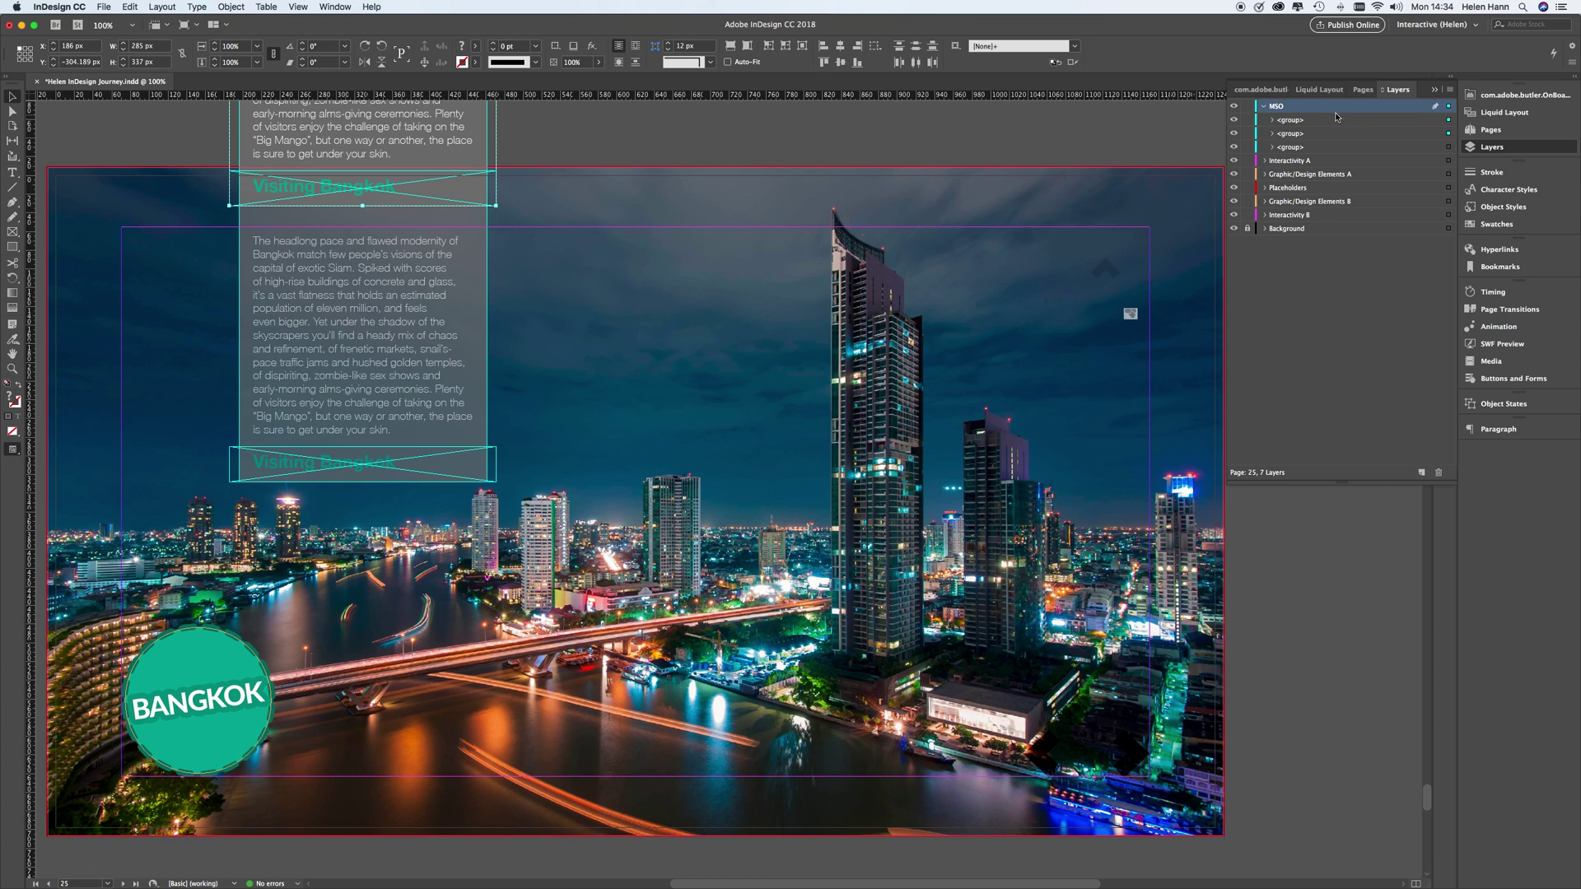
# Convert the three selected groups into a multi-state object and name it 'Bangkok MSO'.
pyautogui.keyDown('shift'); pyautogui.click(1448, 150); pyautogui.keyUp('shift')
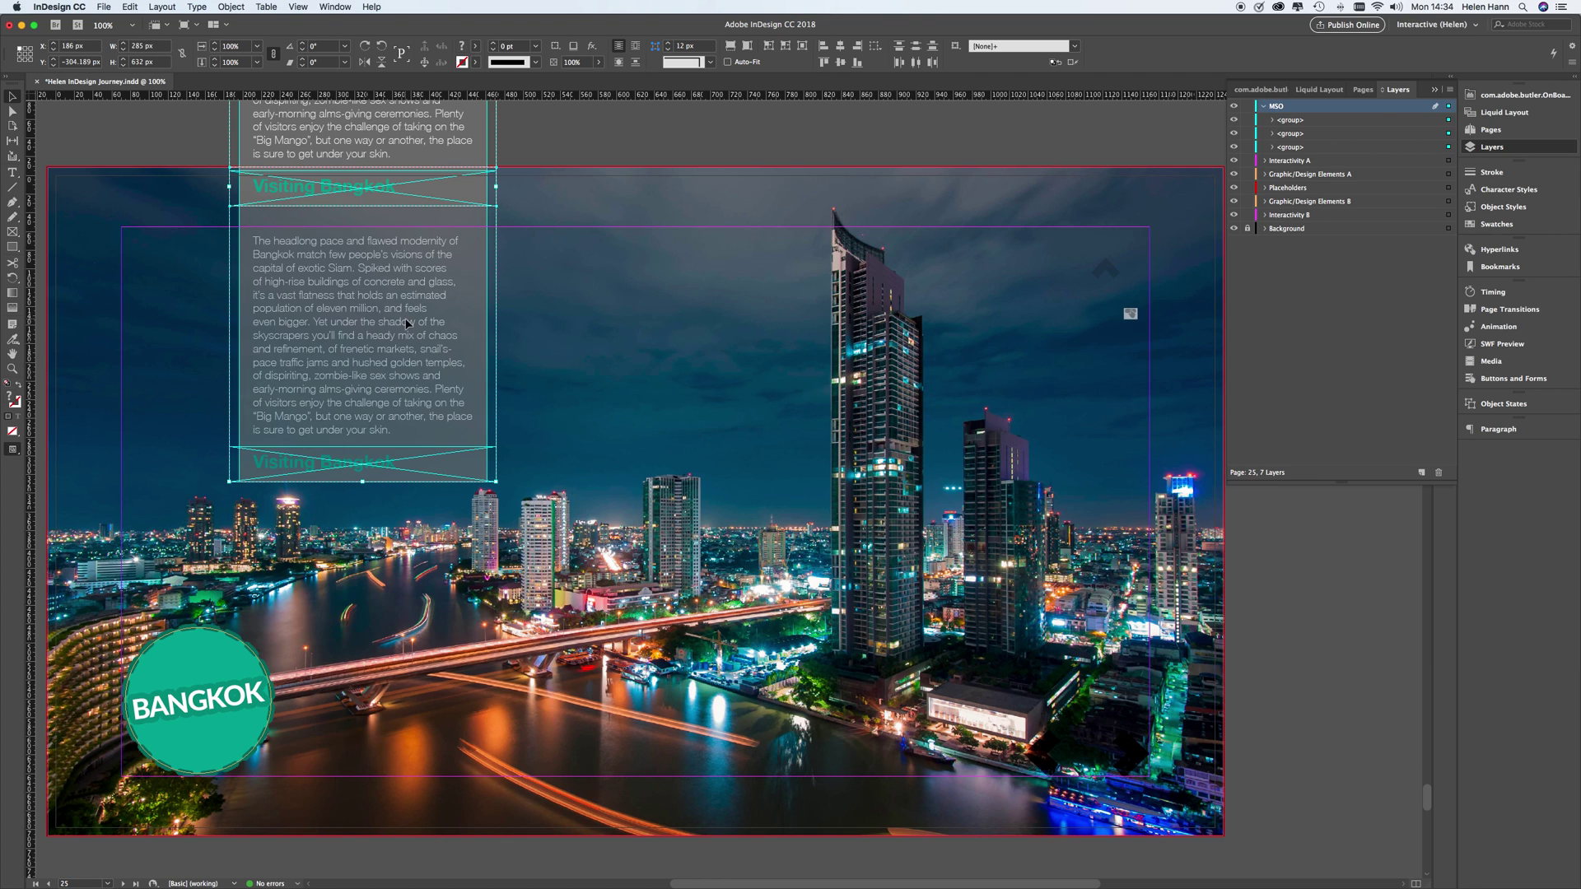
pyautogui.click(635, 501)
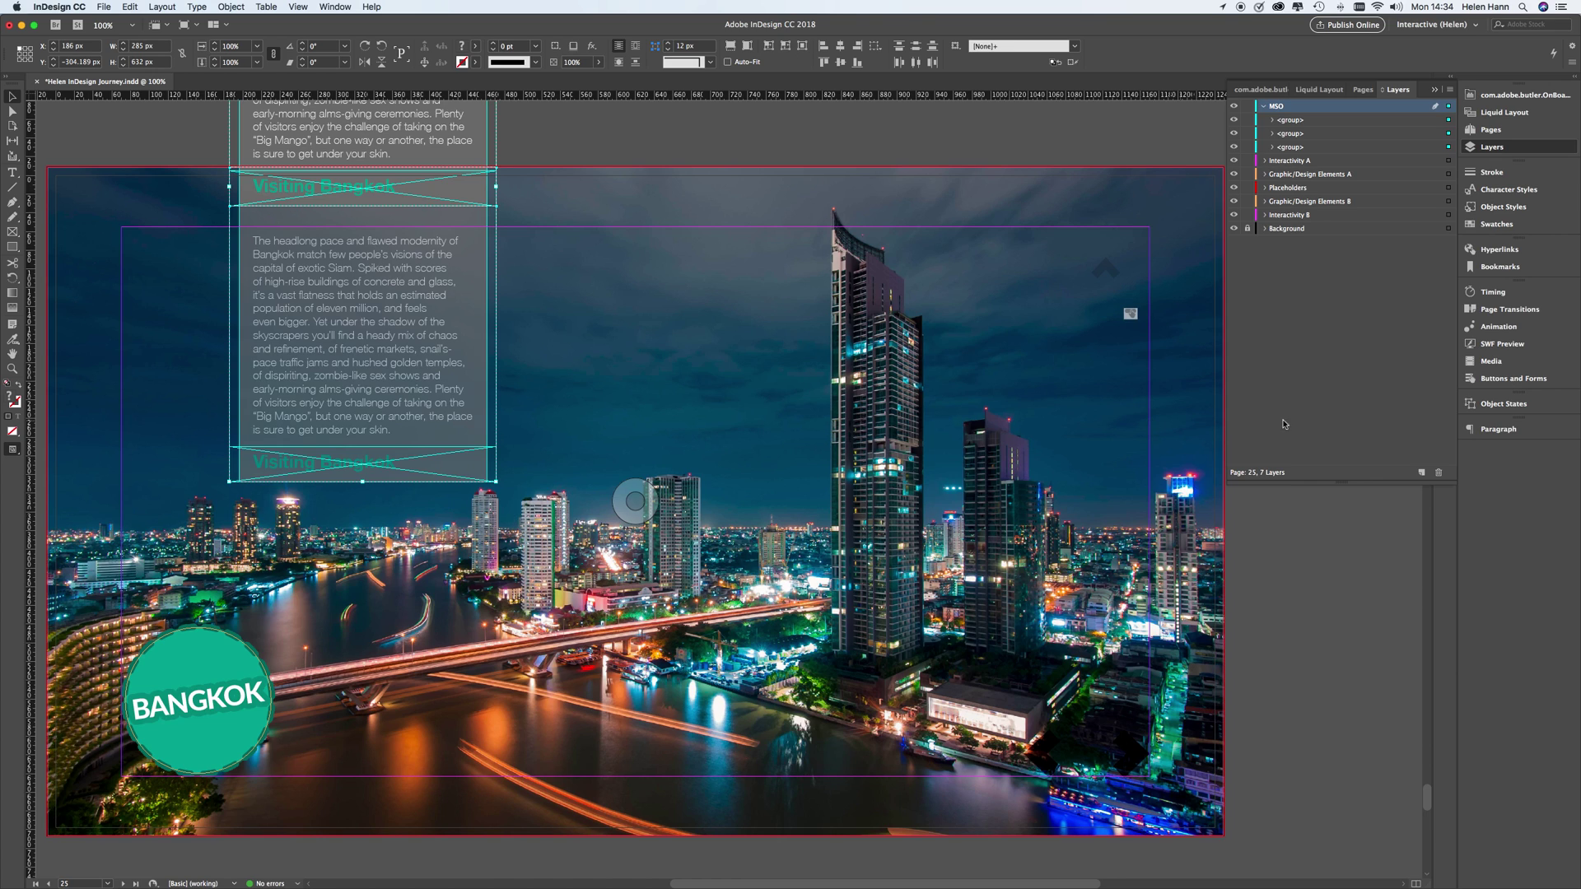
pyautogui.click(1507, 403)
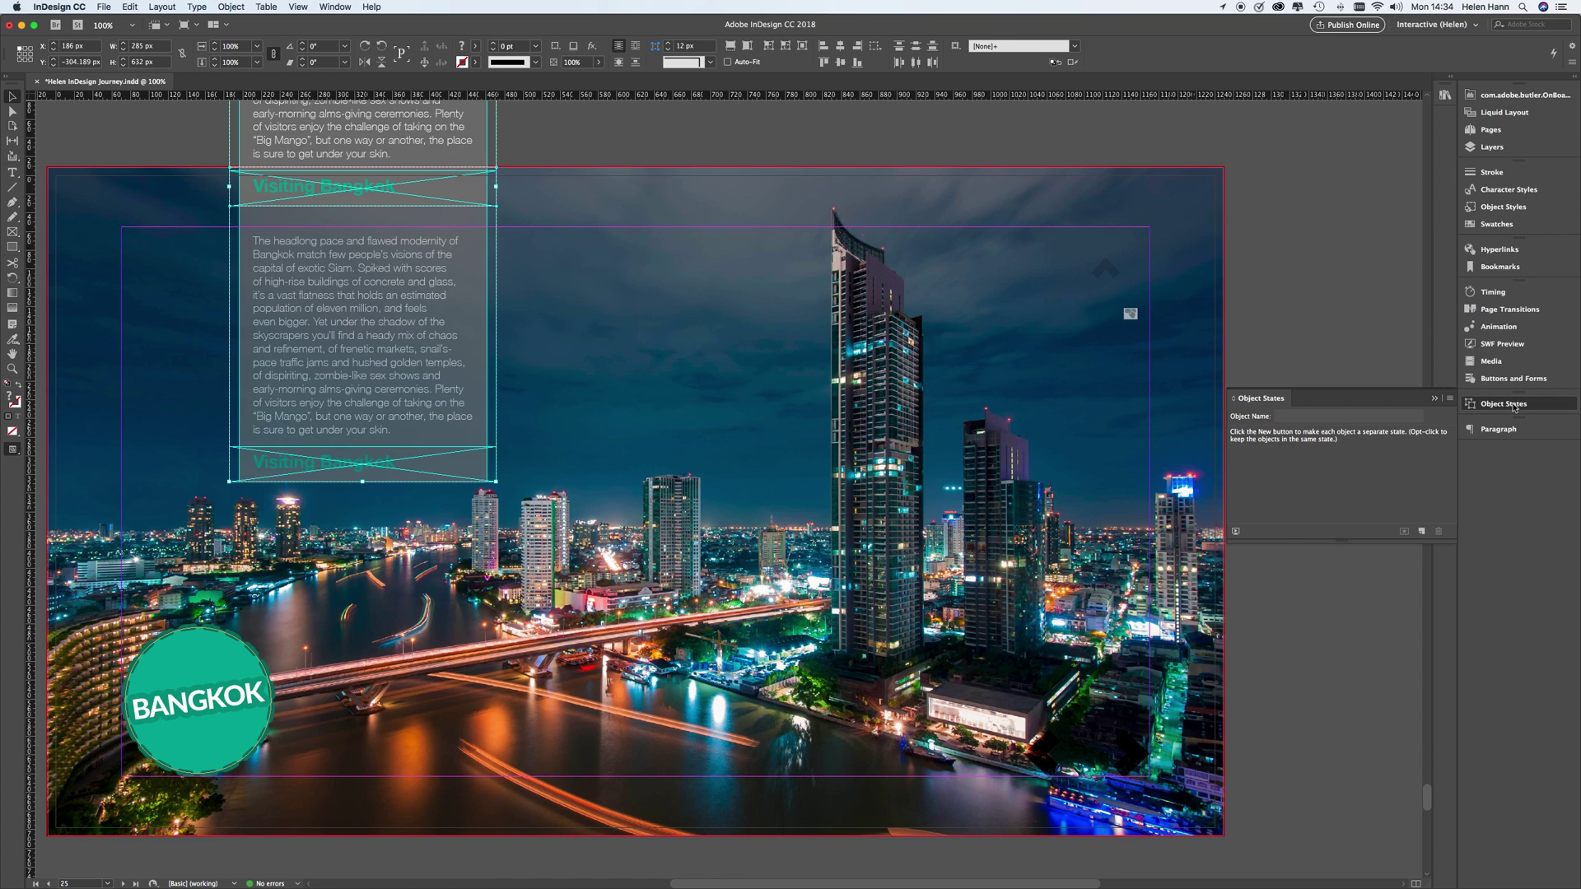
pyautogui.click(1451, 400)
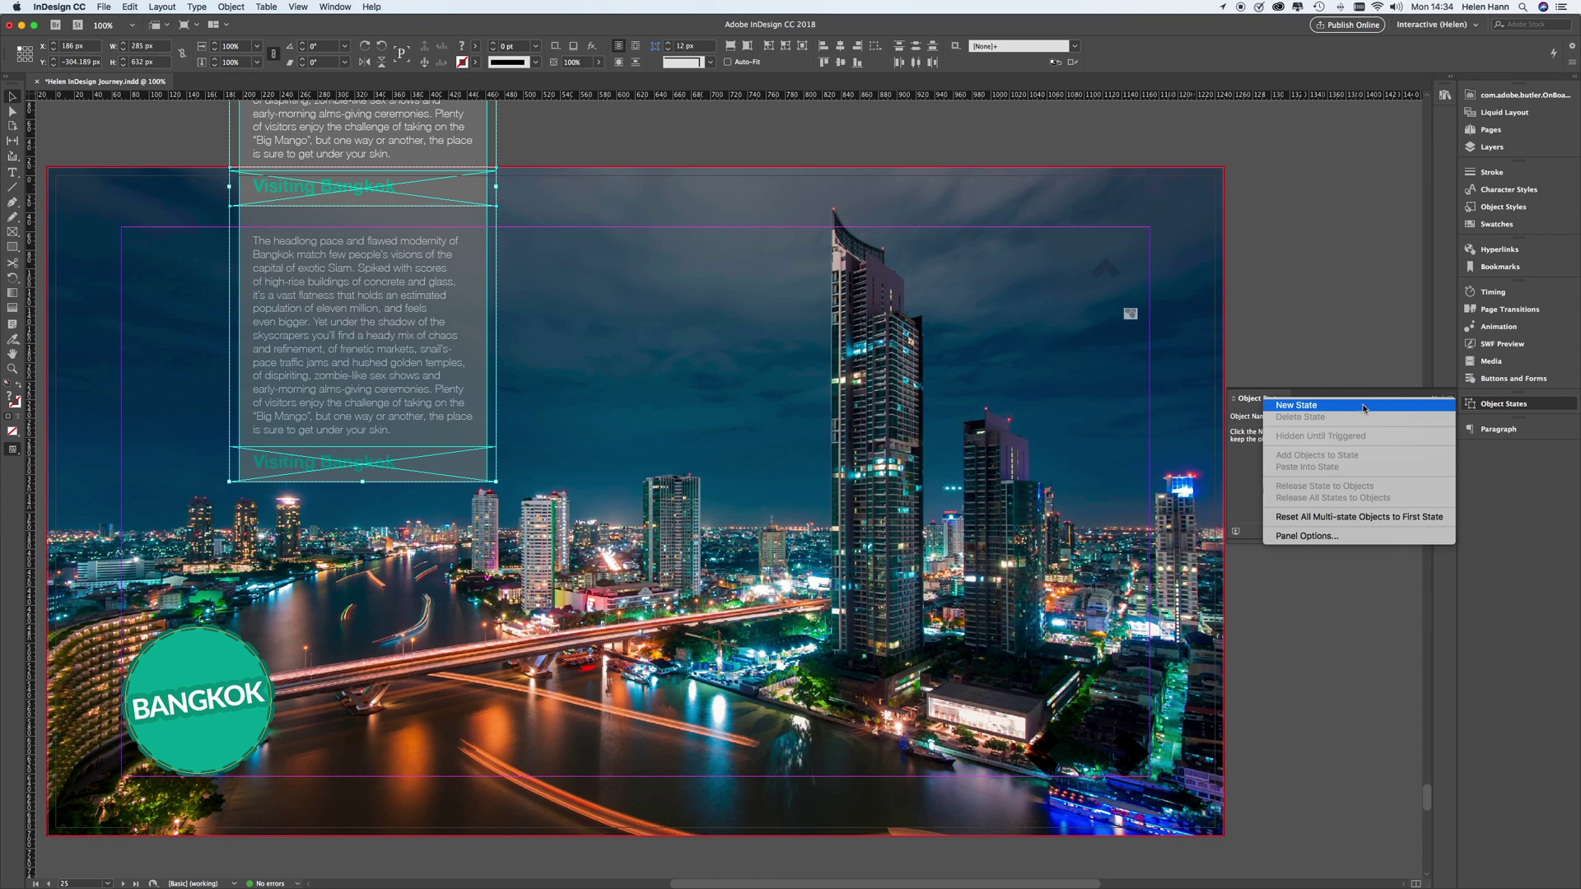
pyautogui.click(1337, 406)
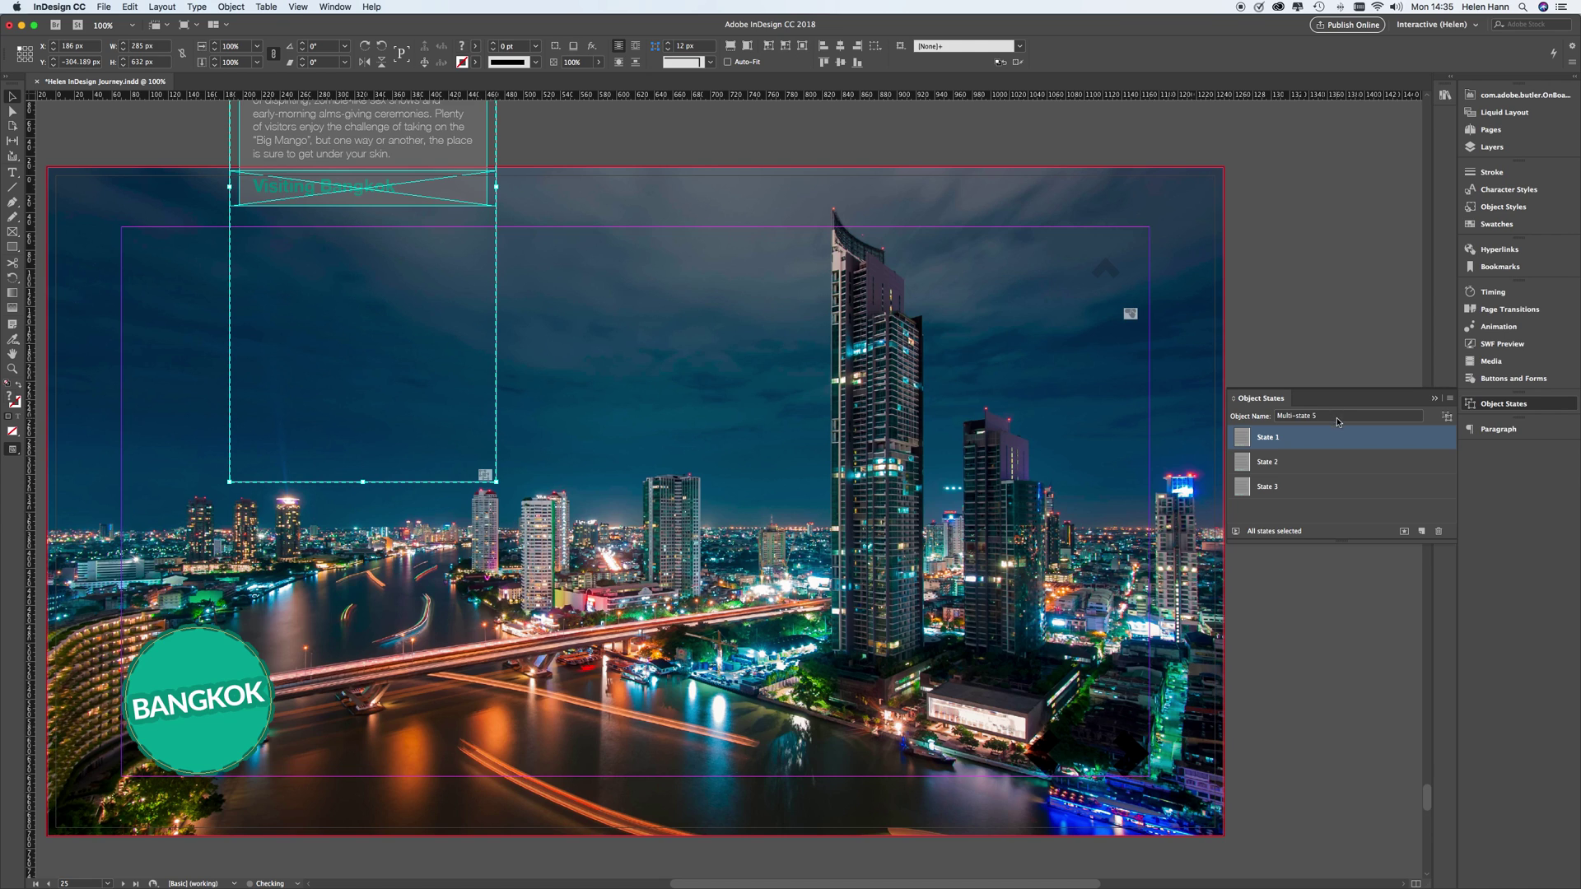
pyautogui.click(1337, 417)
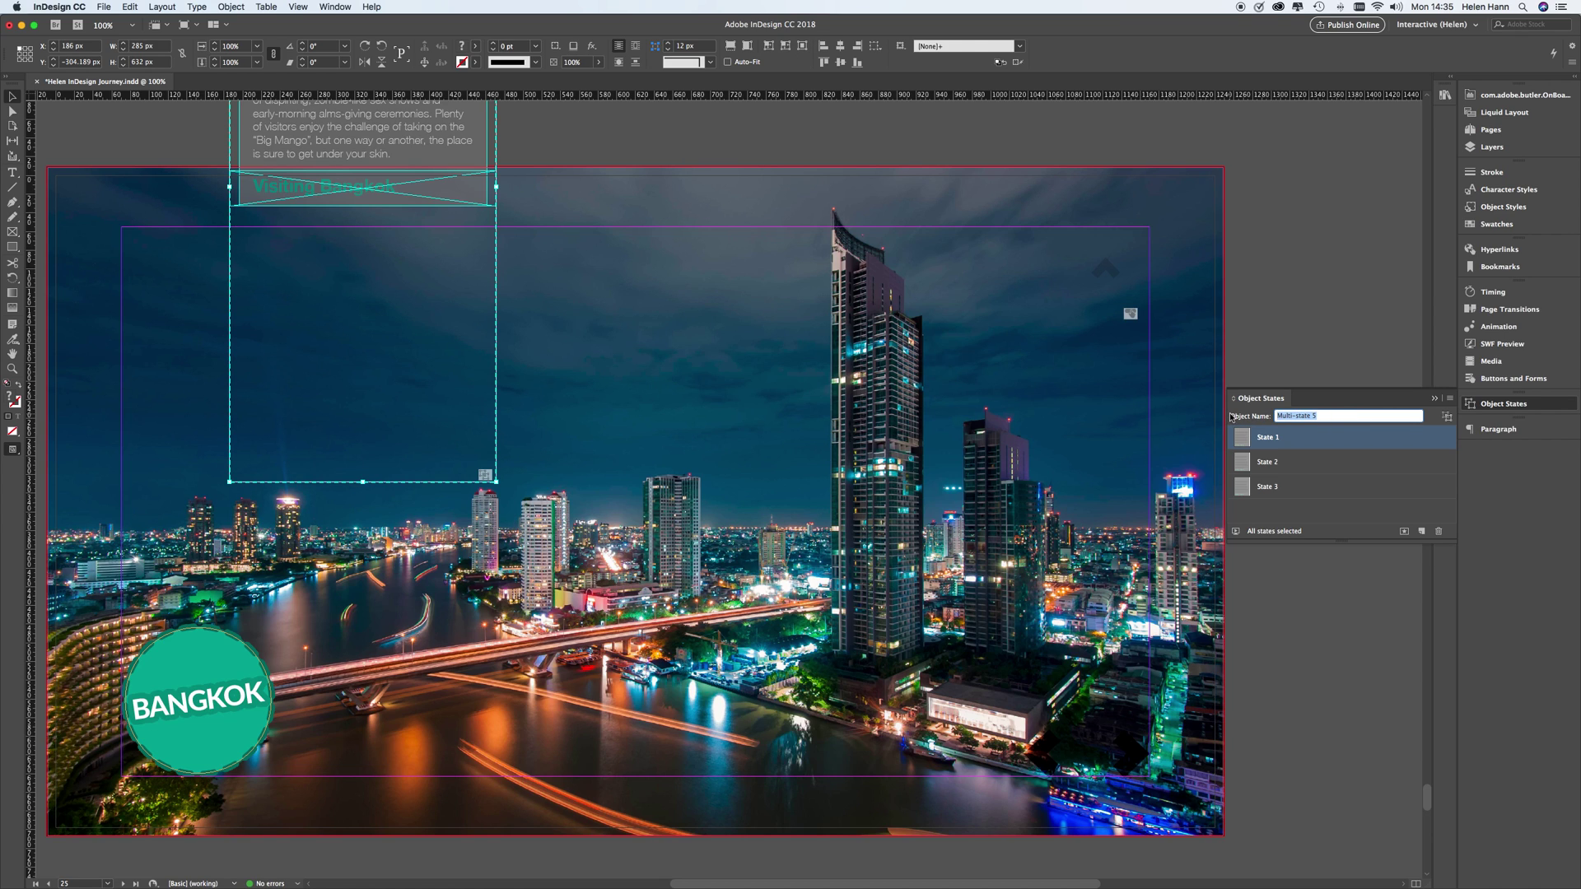
pyautogui.write('Bangkok MSO')
pyautogui.click(1268, 440)
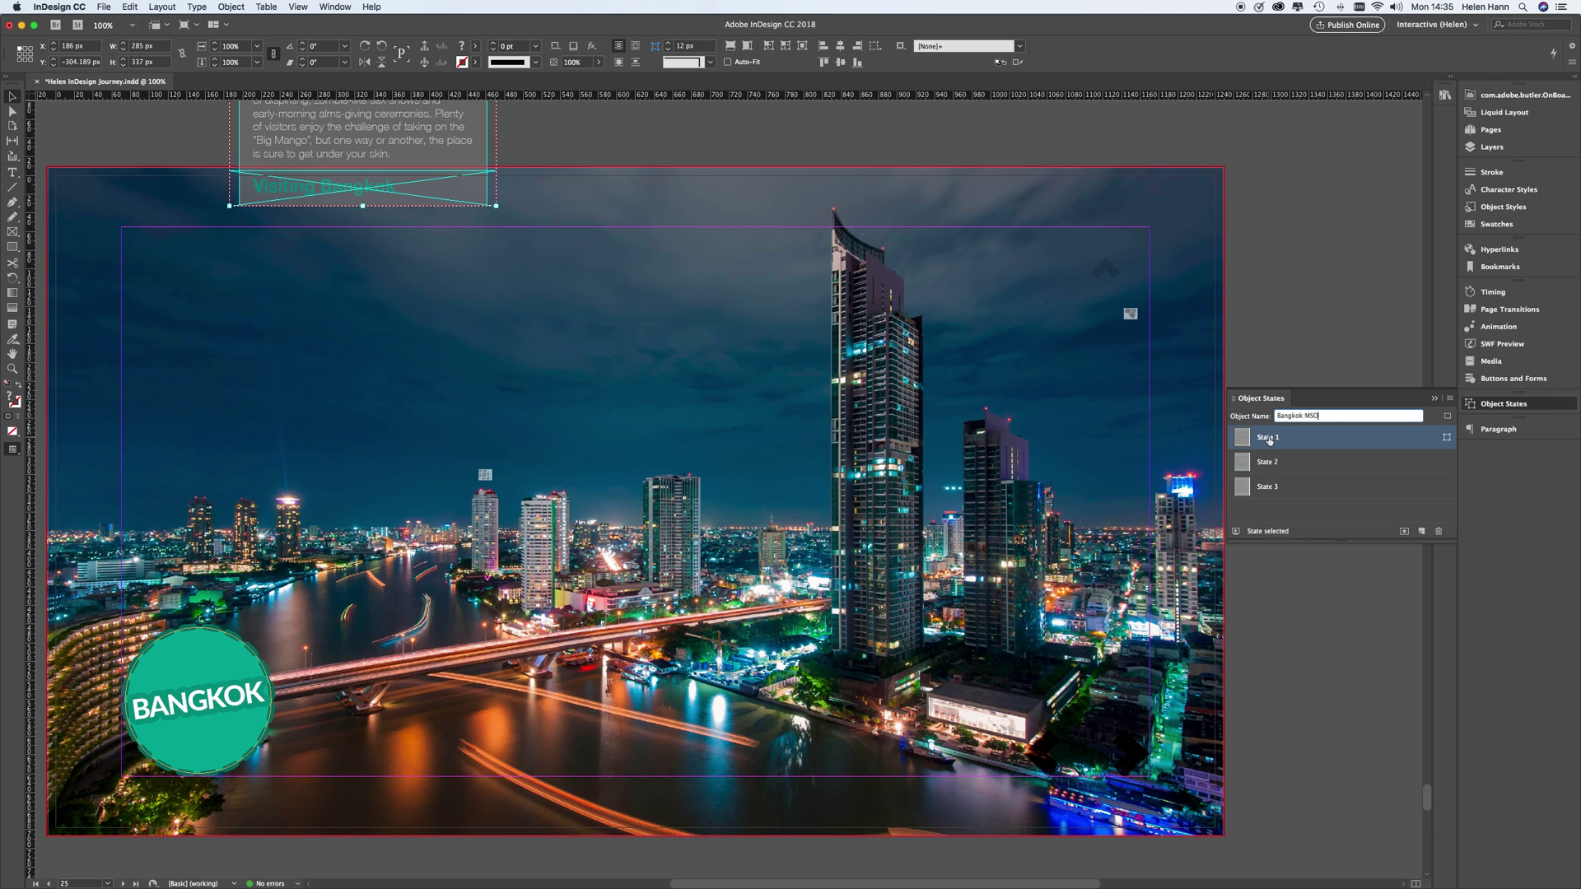
# Rename State 1 to 'Start', State 2 to 'End' and State 3 to 'Middle'.
pyautogui.doubleClick(1269, 438)
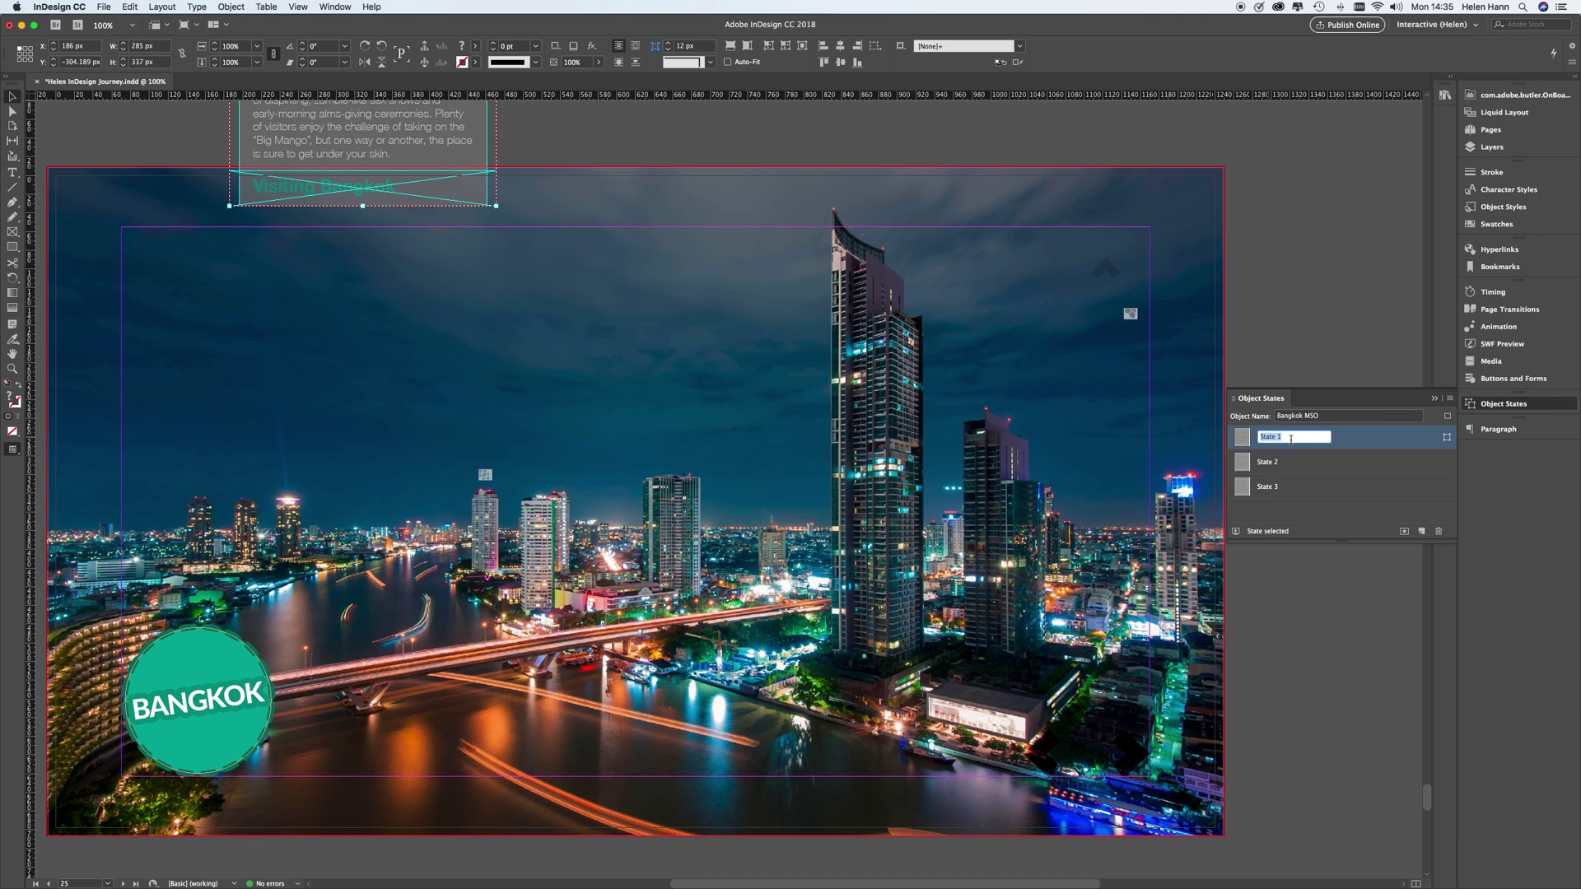
pyautogui.write('Sta')
pyautogui.click(1273, 464)
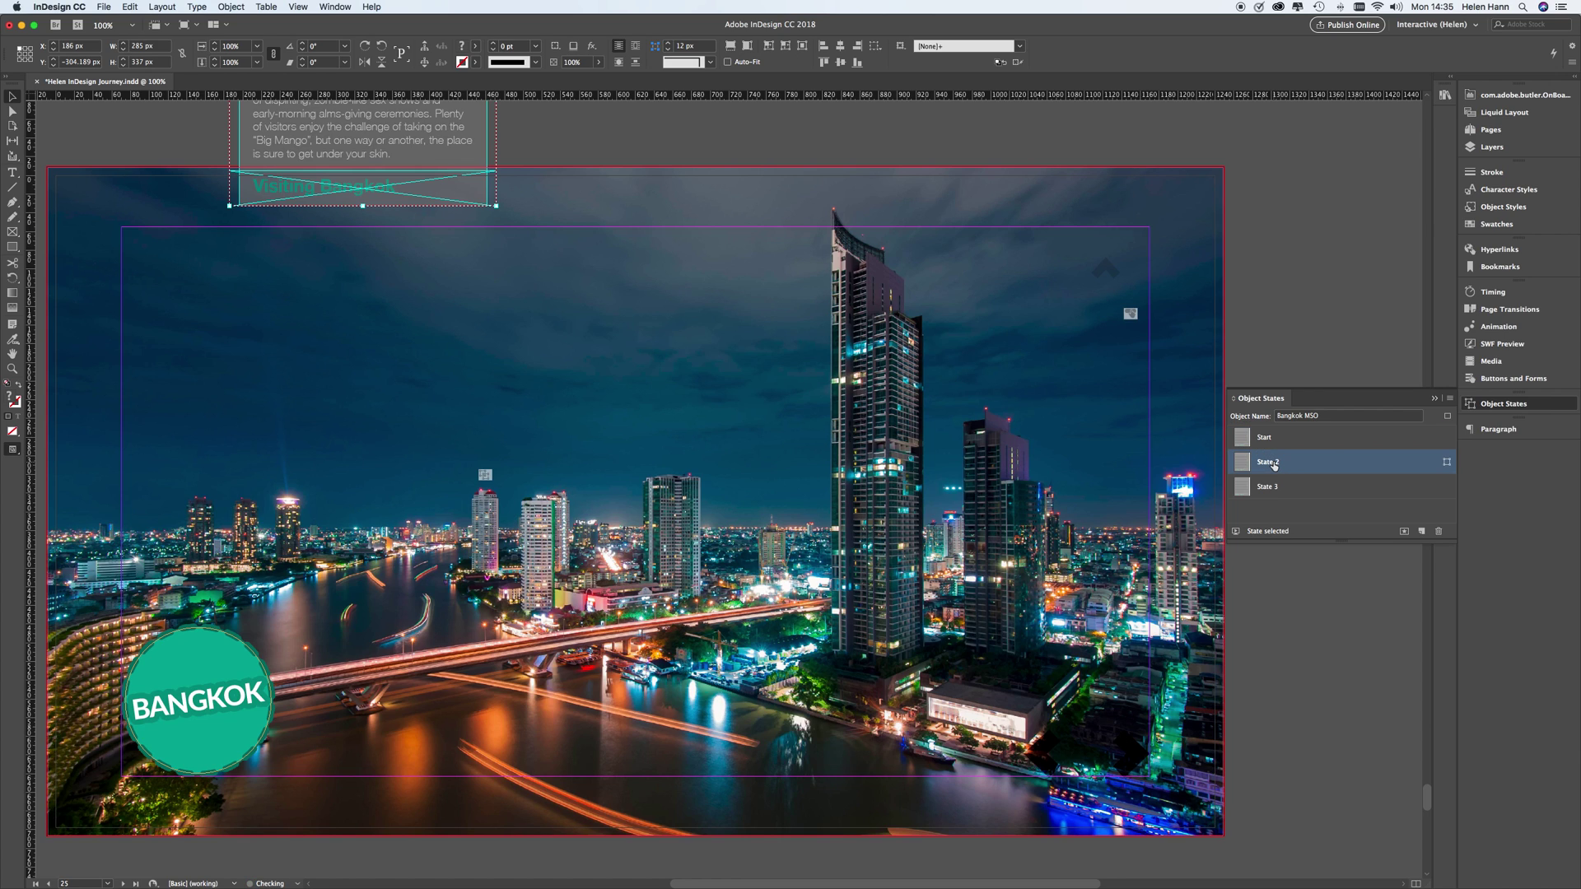
pyautogui.doubleClick(1267, 462)
pyautogui.write('End')
pyautogui.click(1264, 490)
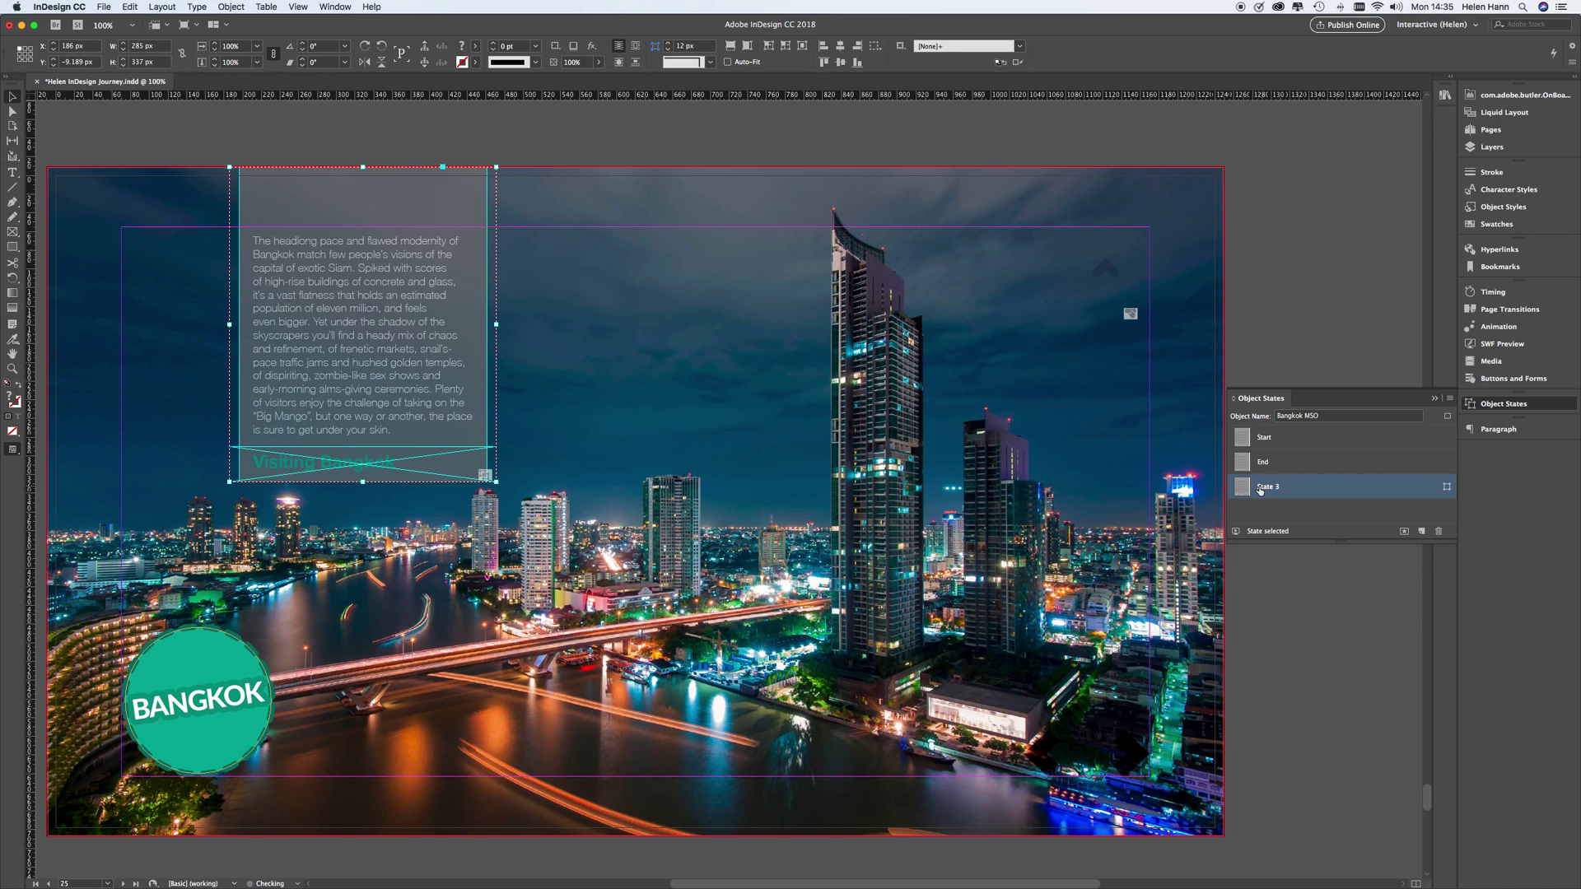
pyautogui.click(1269, 487)
pyautogui.write('Middle')
pyautogui.click(1278, 439)
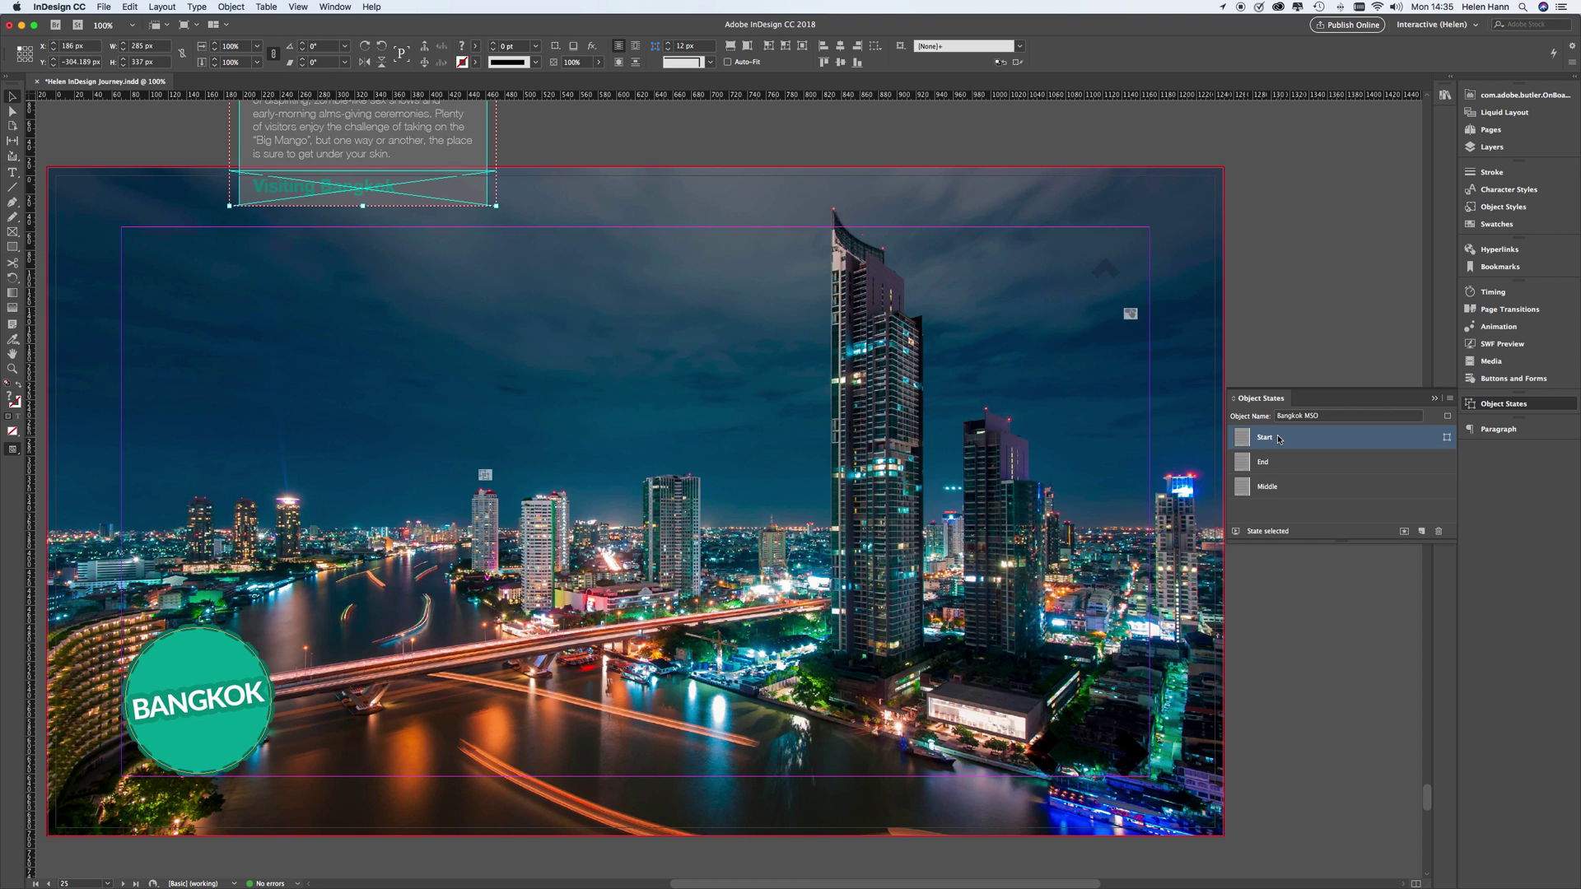
# In Layers, expand Bangkok MSO > Start and select its <rectangle> tab frame.
pyautogui.click(1492, 148)
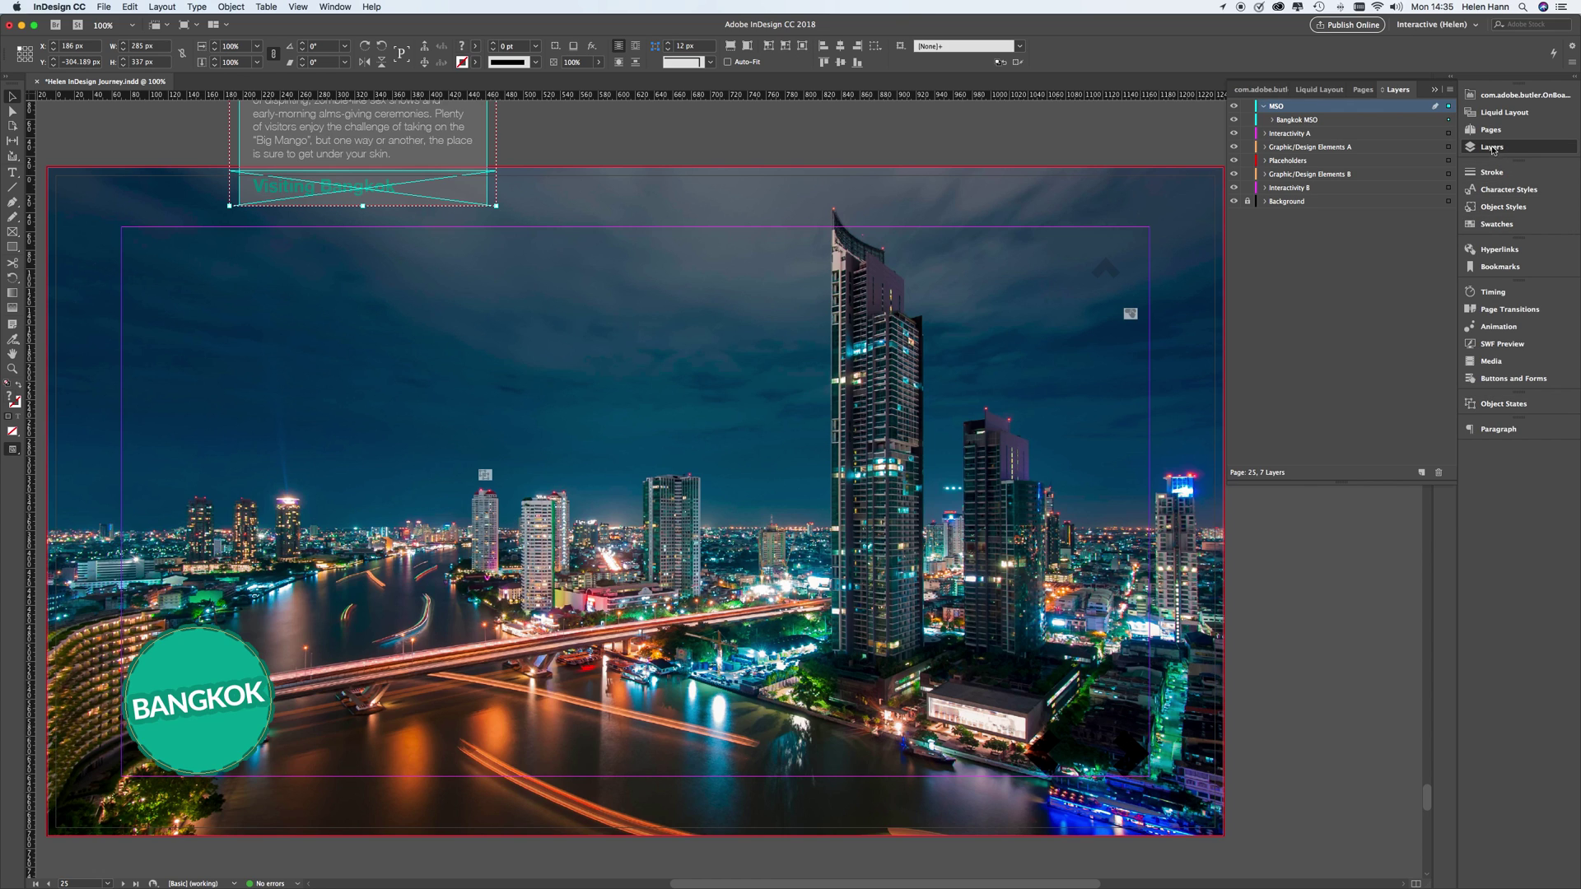
pyautogui.click(1272, 120)
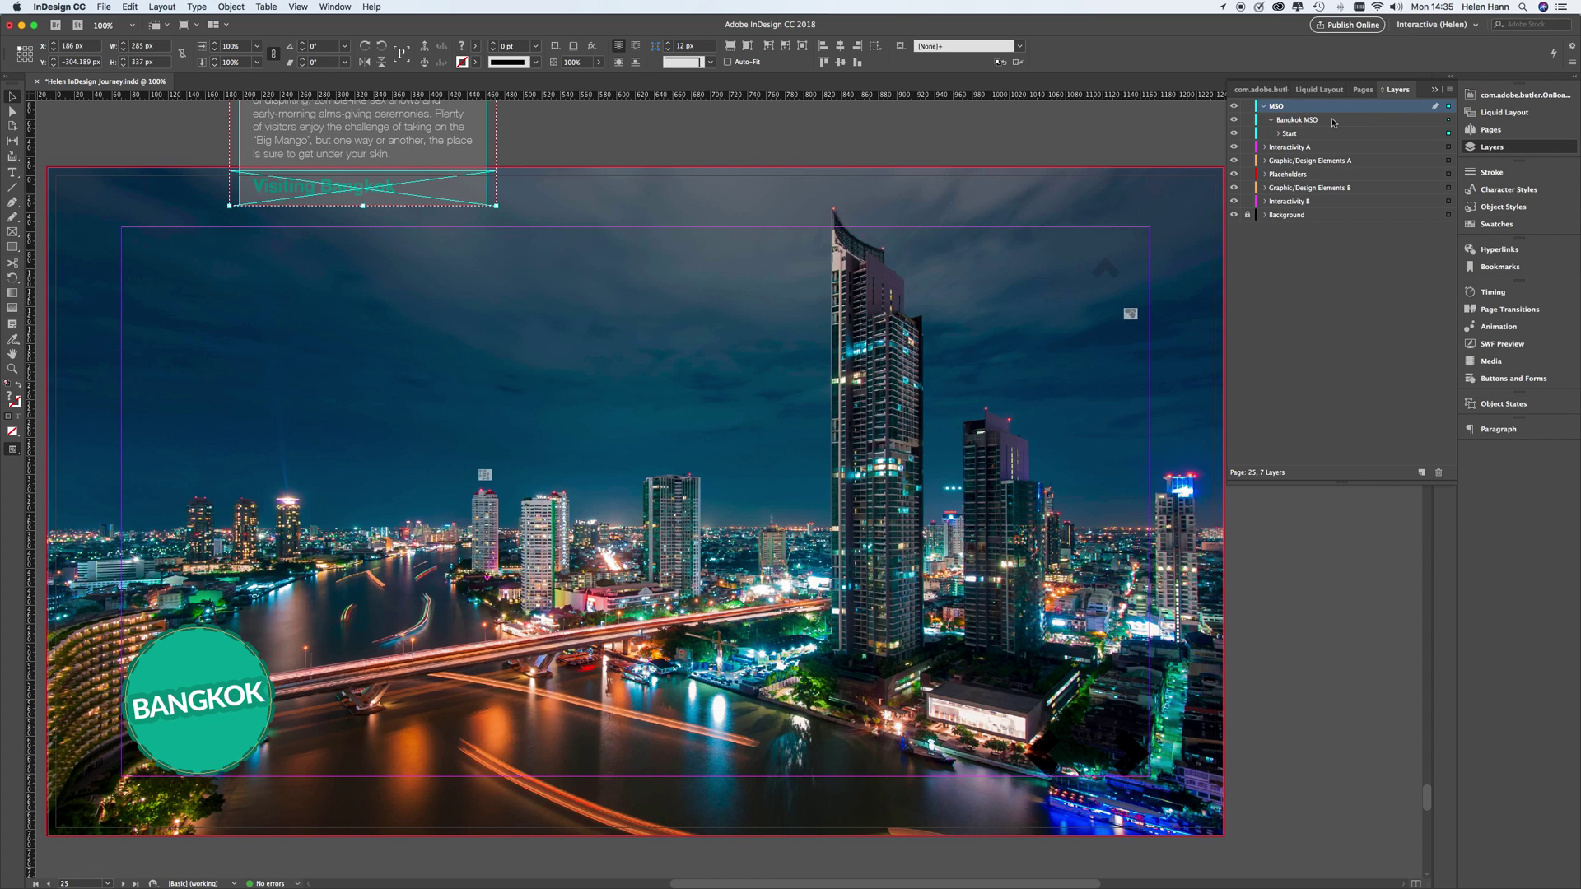
pyautogui.click(1279, 133)
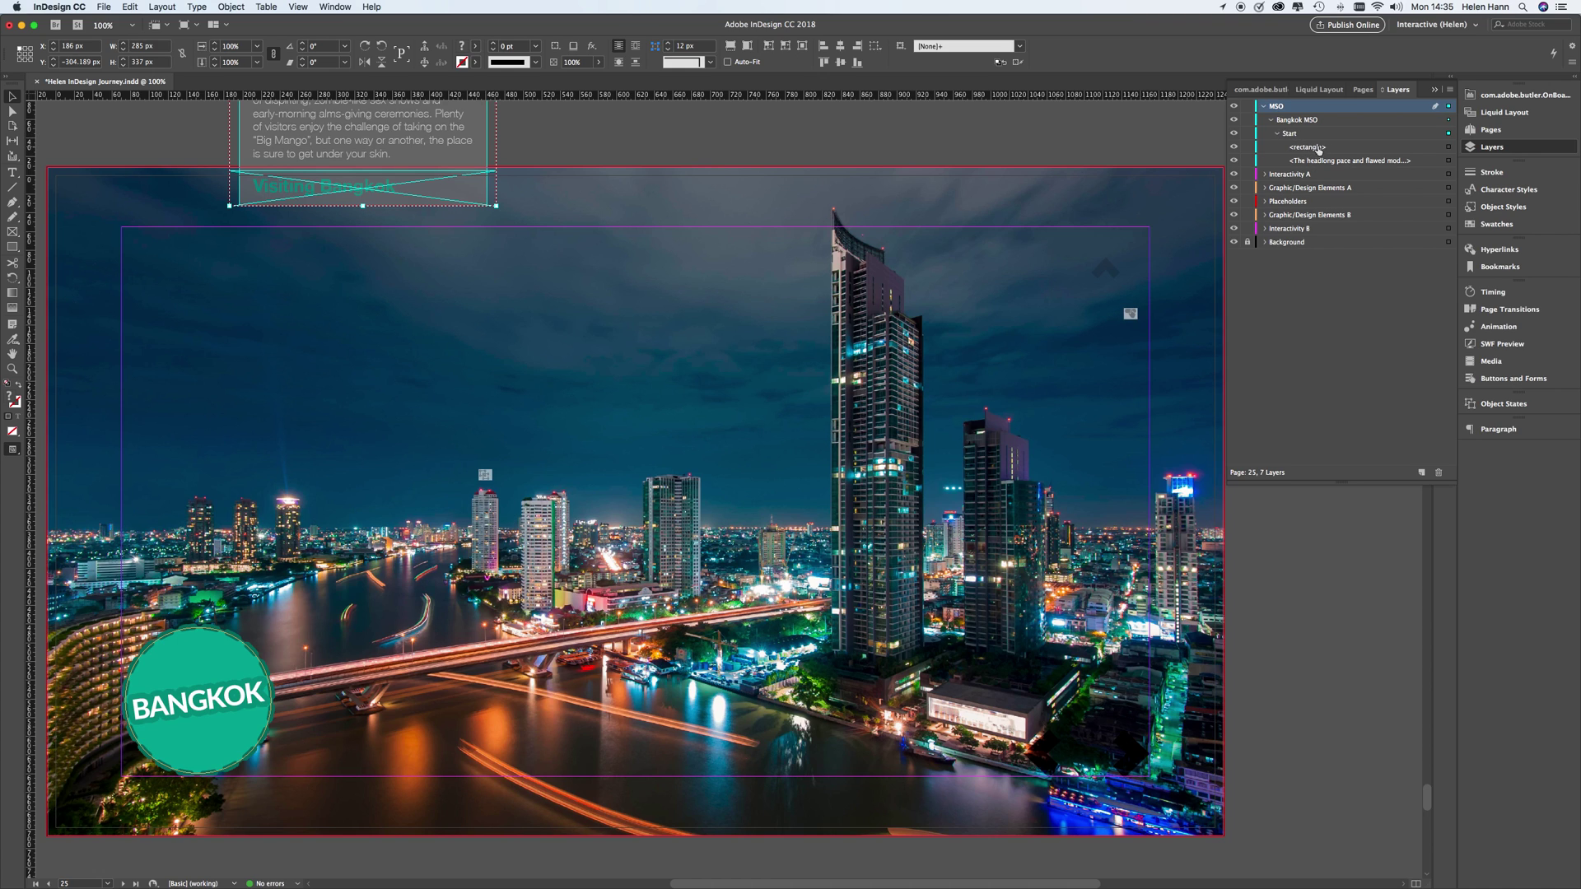
pyautogui.click(1448, 146)
pyautogui.click(1506, 379)
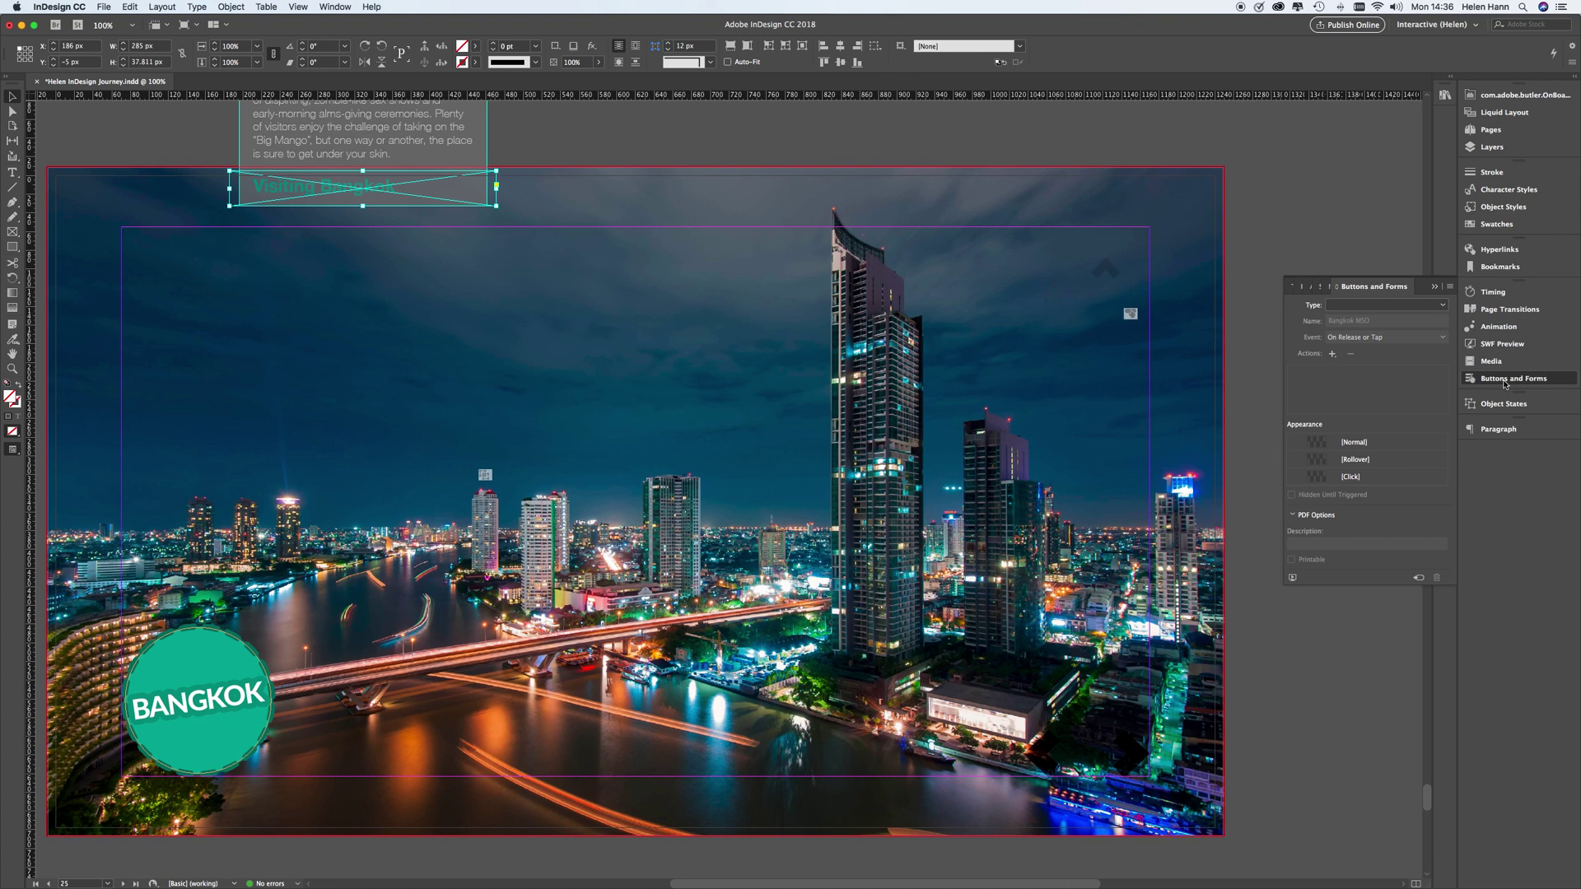
# Add a Go To State action to the Start tab frame, targeting Bangkok MSO's Middle state.
pyautogui.click(1332, 354)
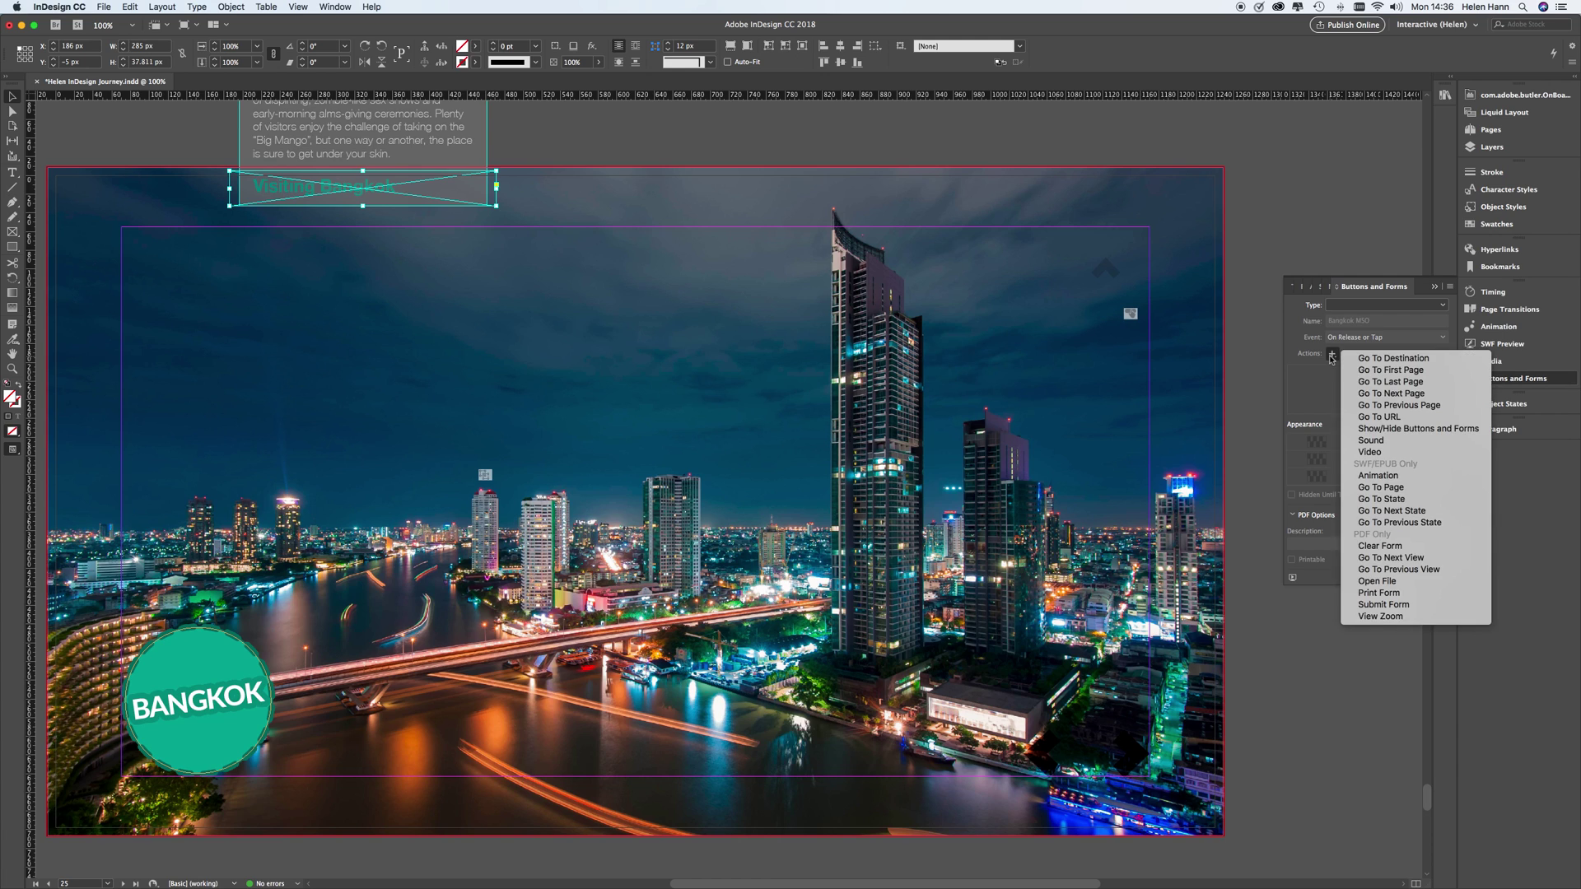
pyautogui.click(1382, 500)
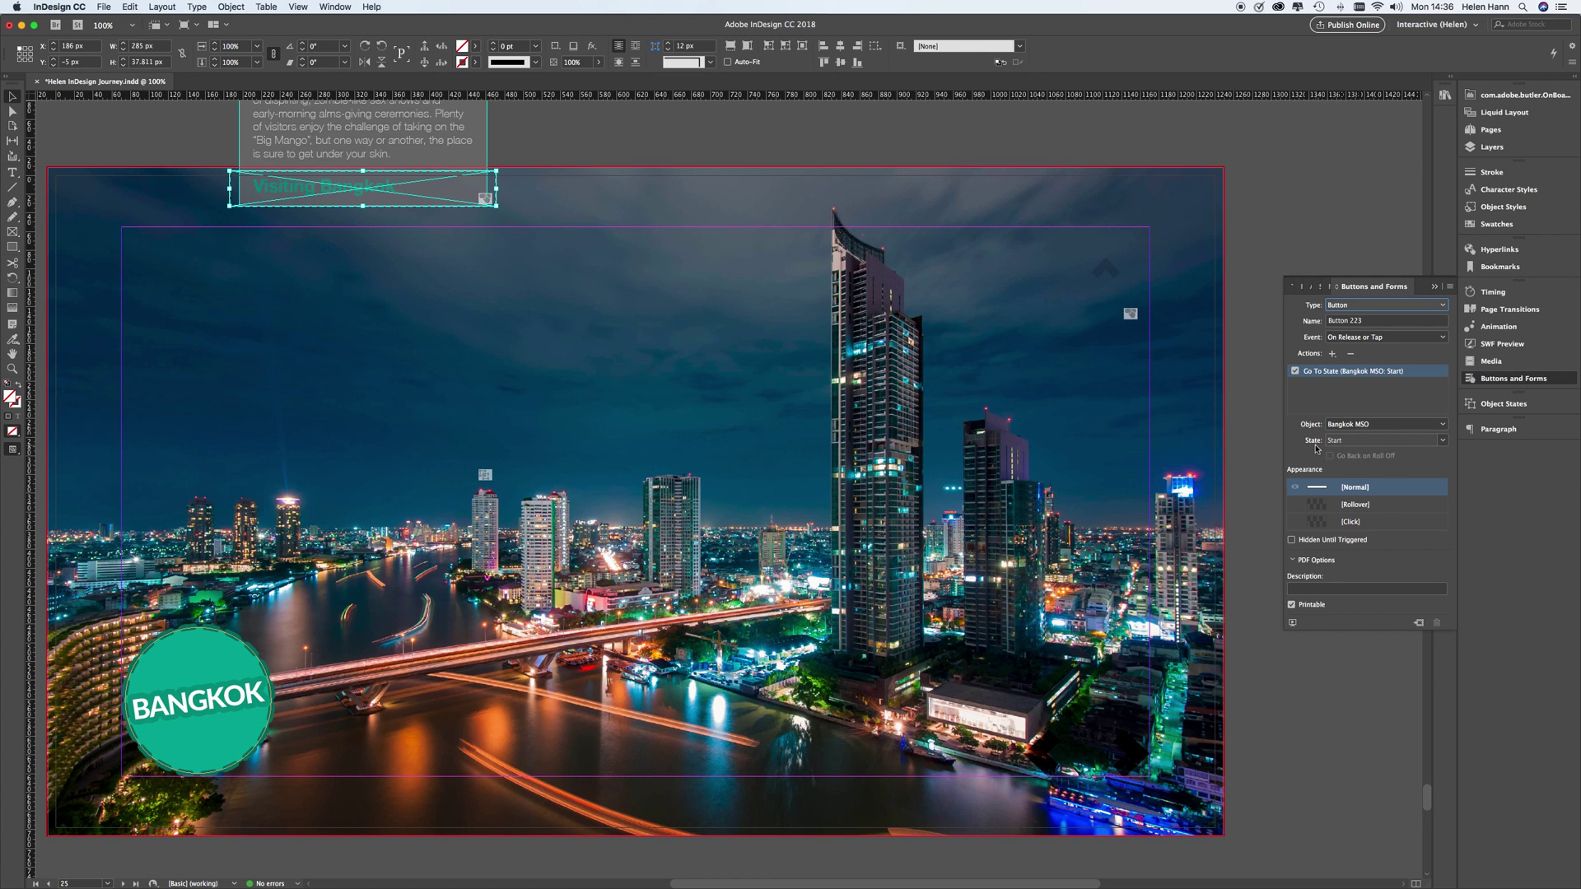
pyautogui.click(1444, 443)
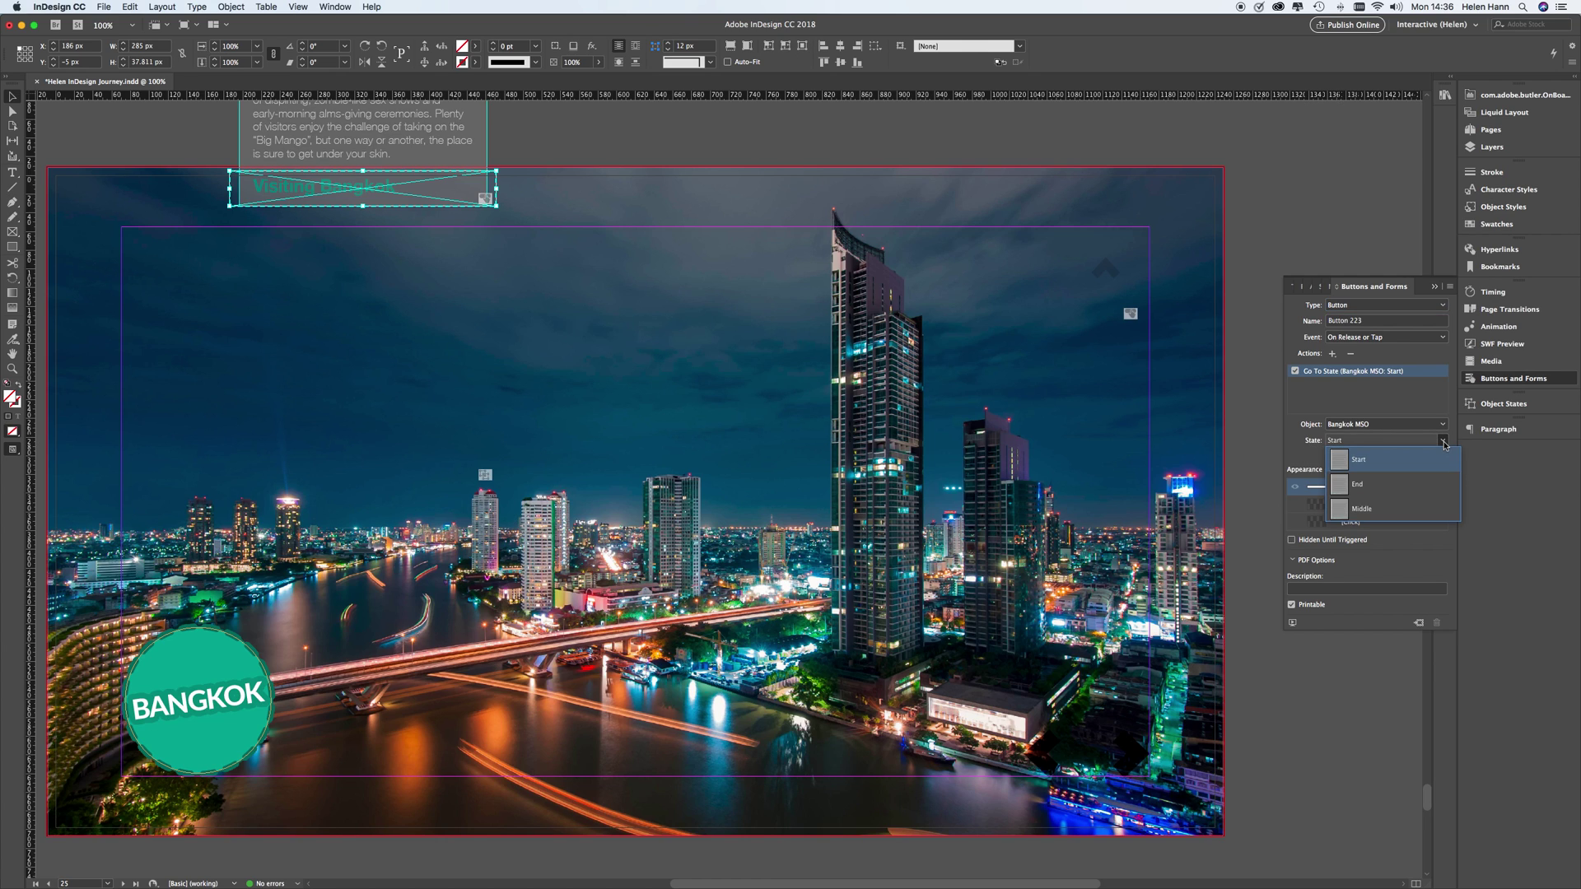
pyautogui.click(1425, 509)
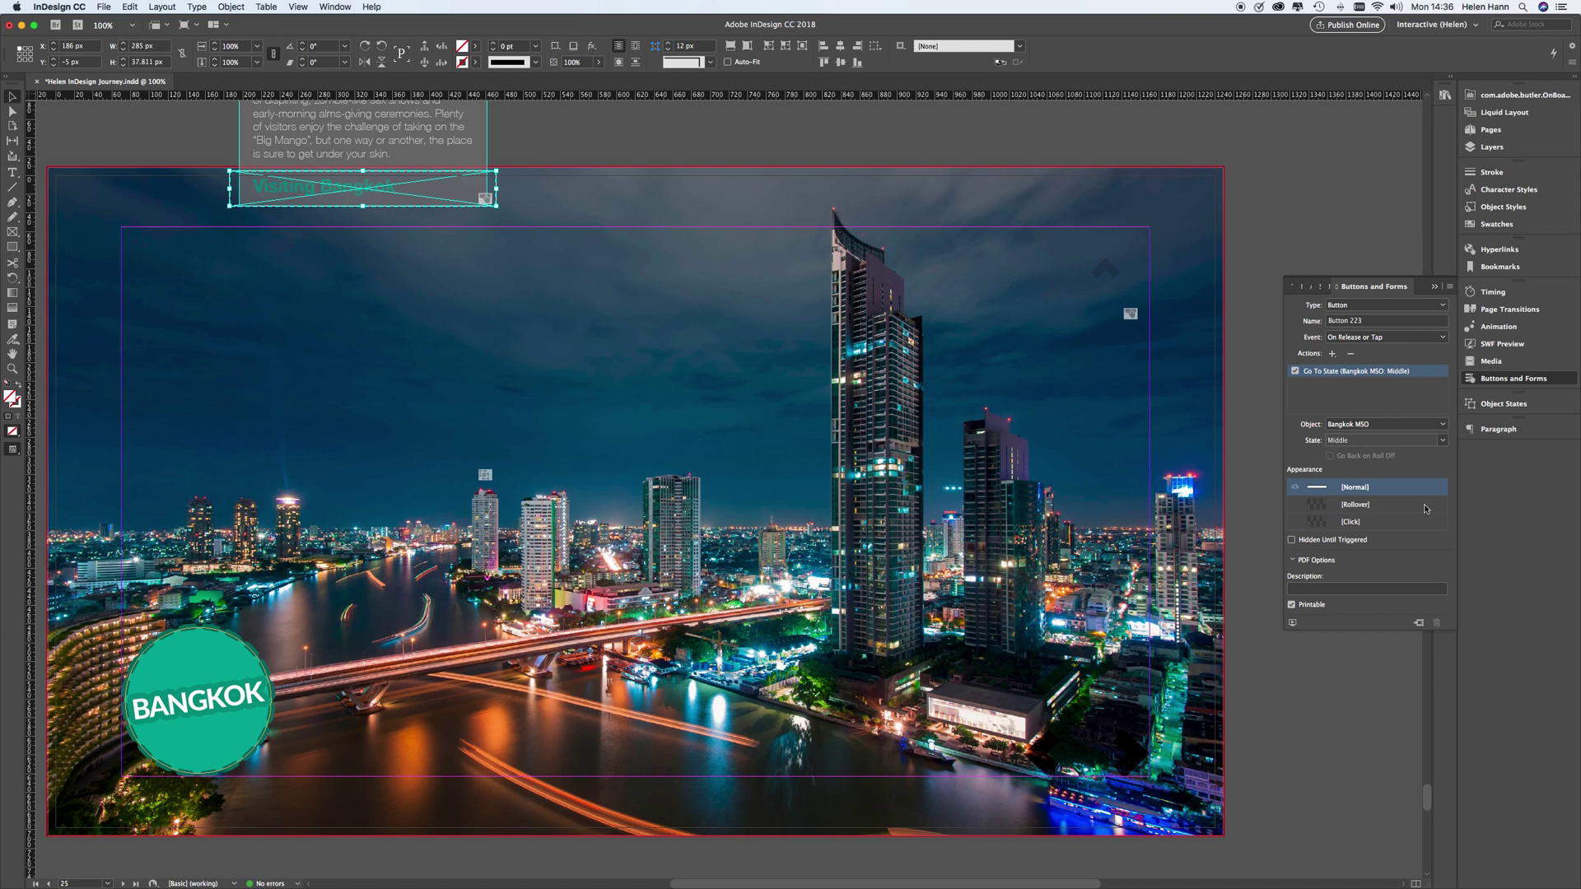
pyautogui.click(635, 500)
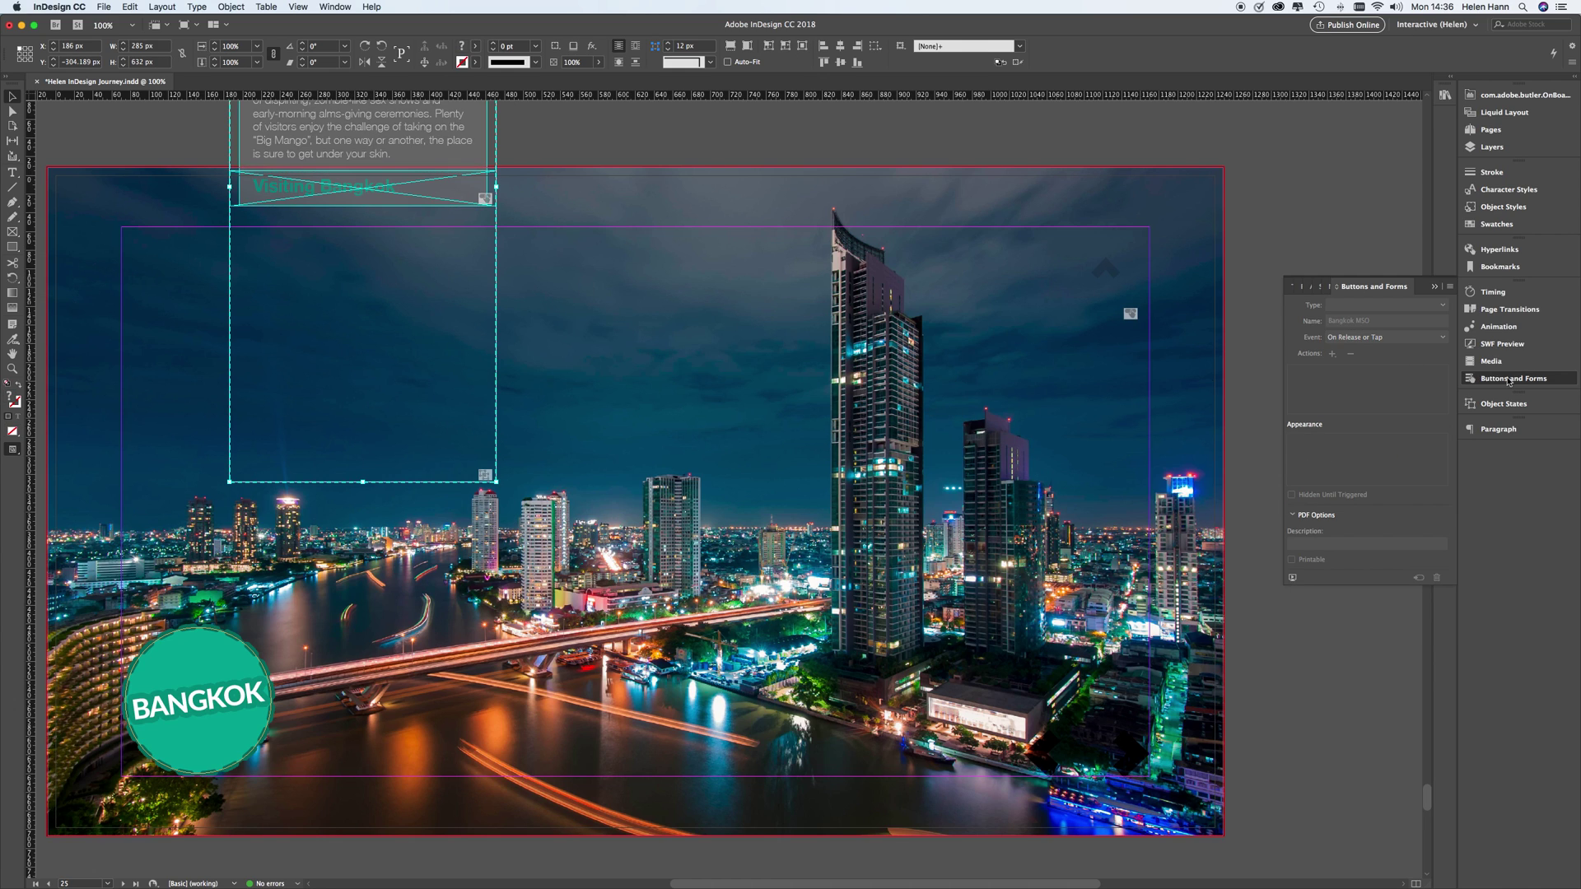
# Switch Bangkok MSO to the End state and select its Visiting Bangkok tab frame in Layers.
pyautogui.click(1507, 403)
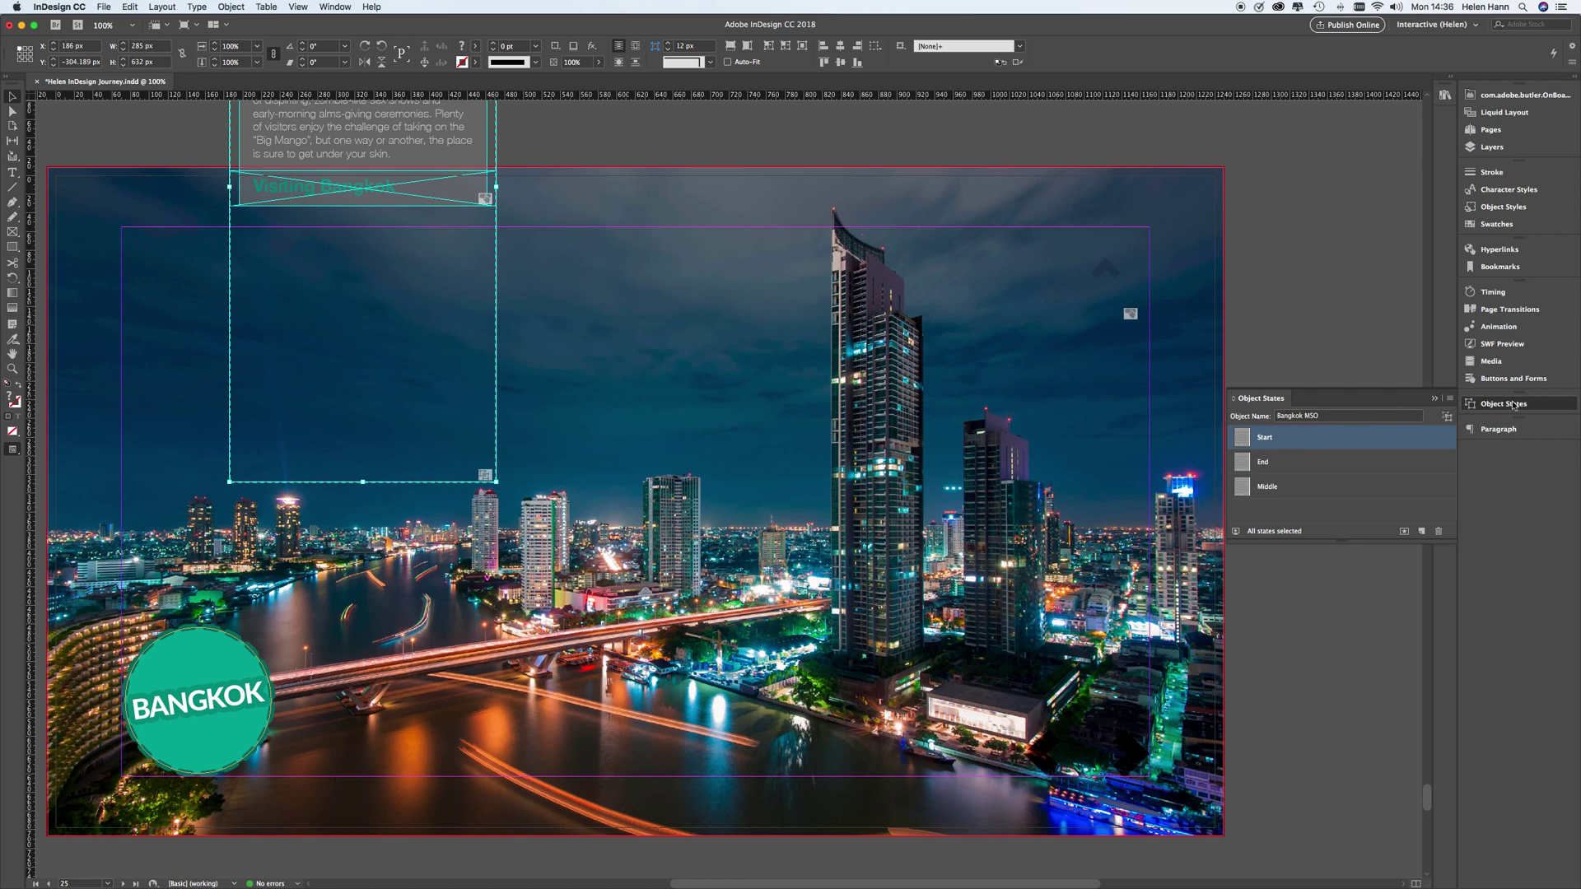
pyautogui.click(1285, 466)
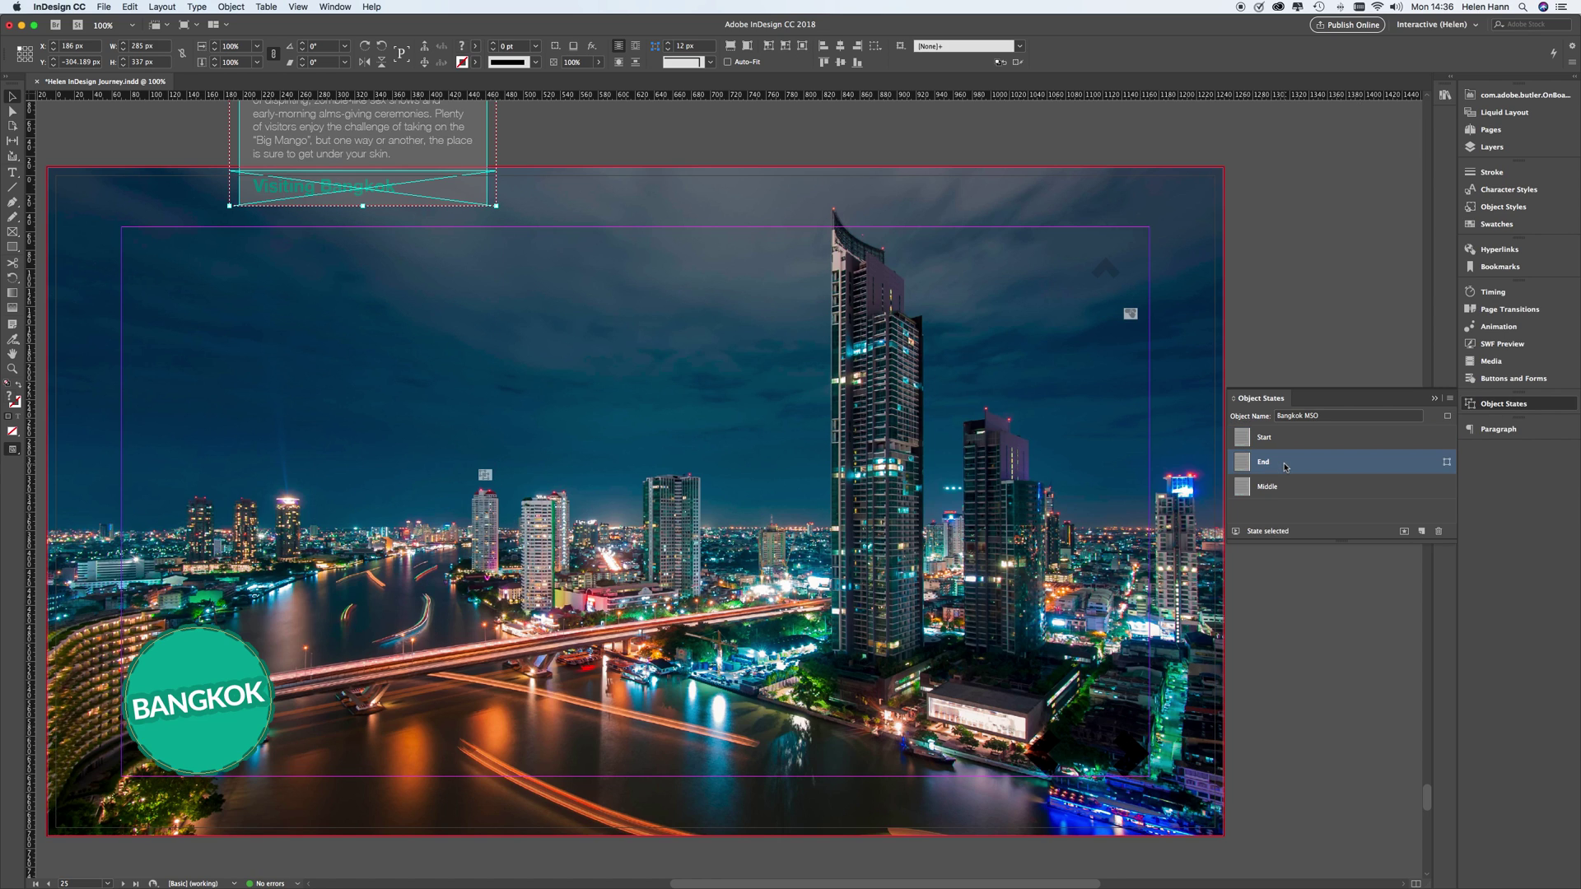
pyautogui.click(1491, 149)
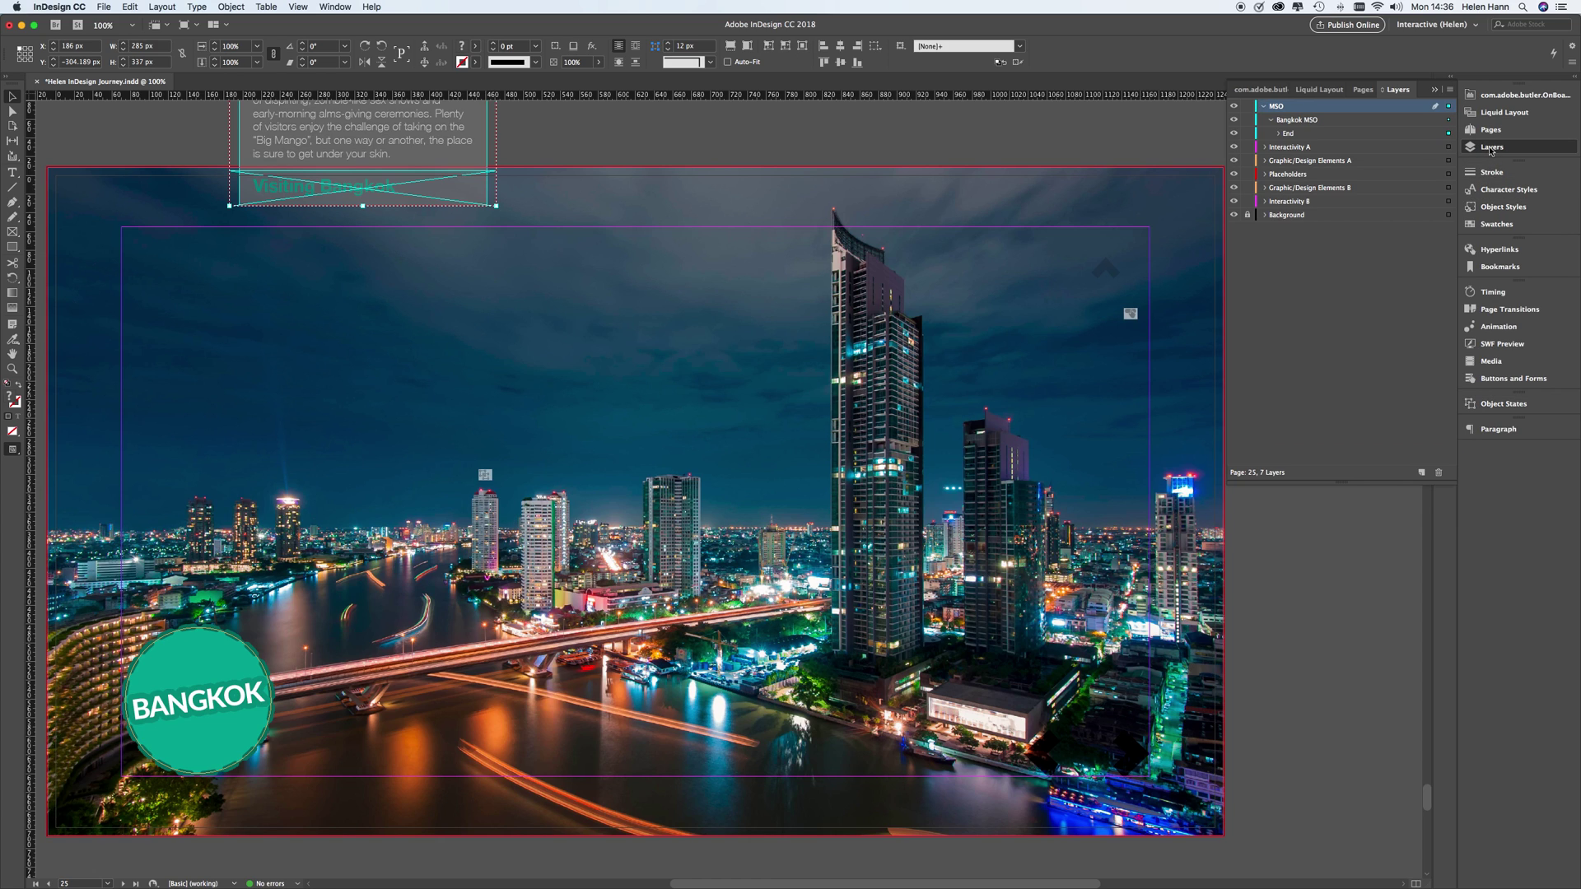
pyautogui.click(1279, 134)
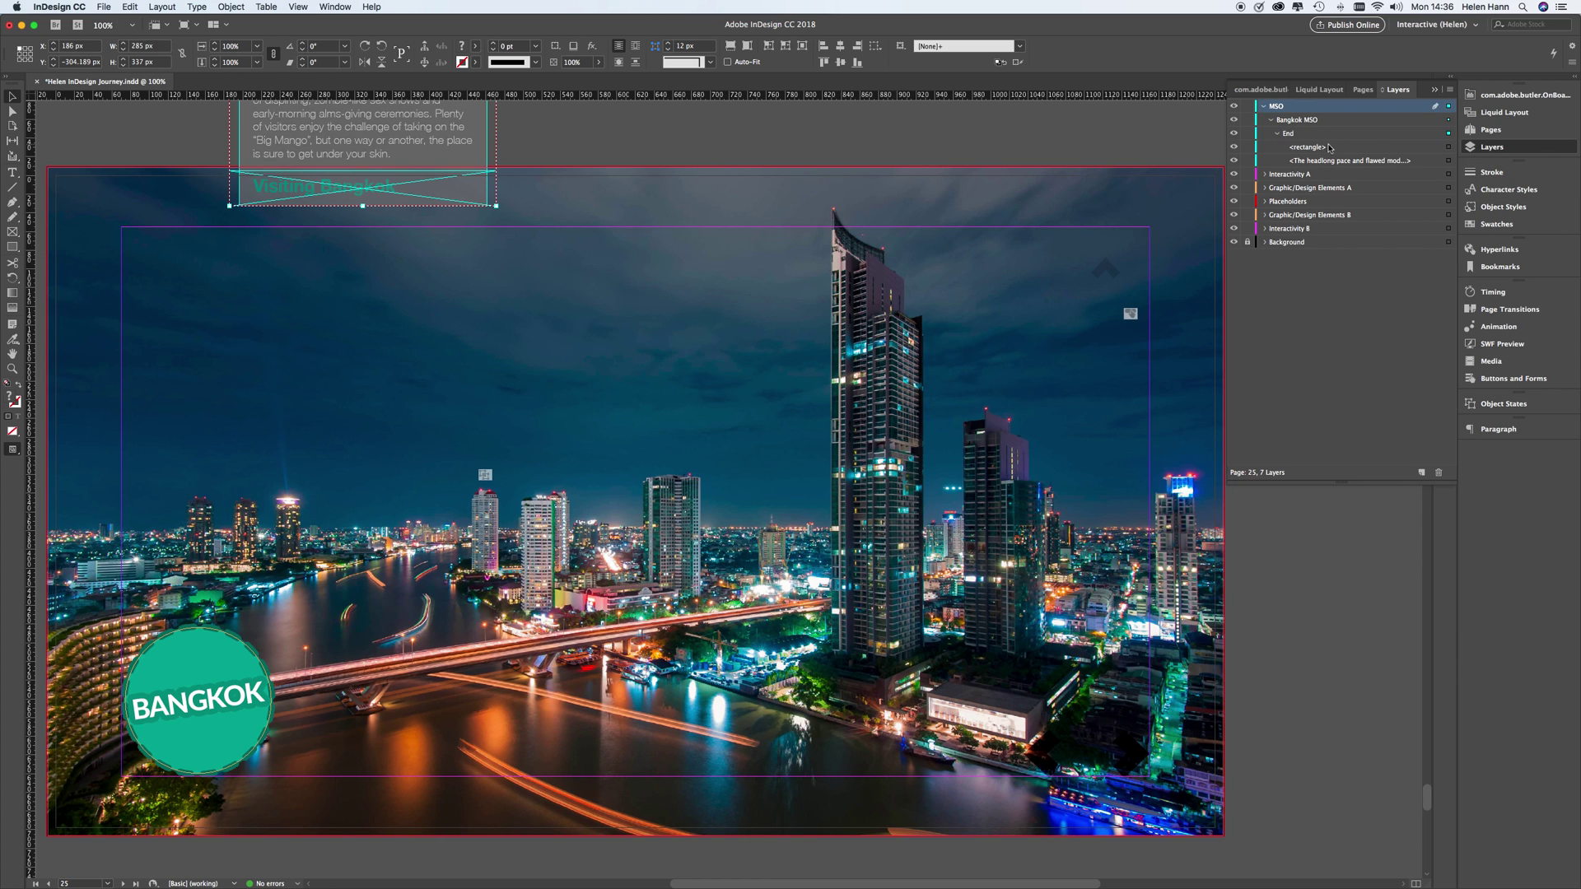
pyautogui.click(1448, 147)
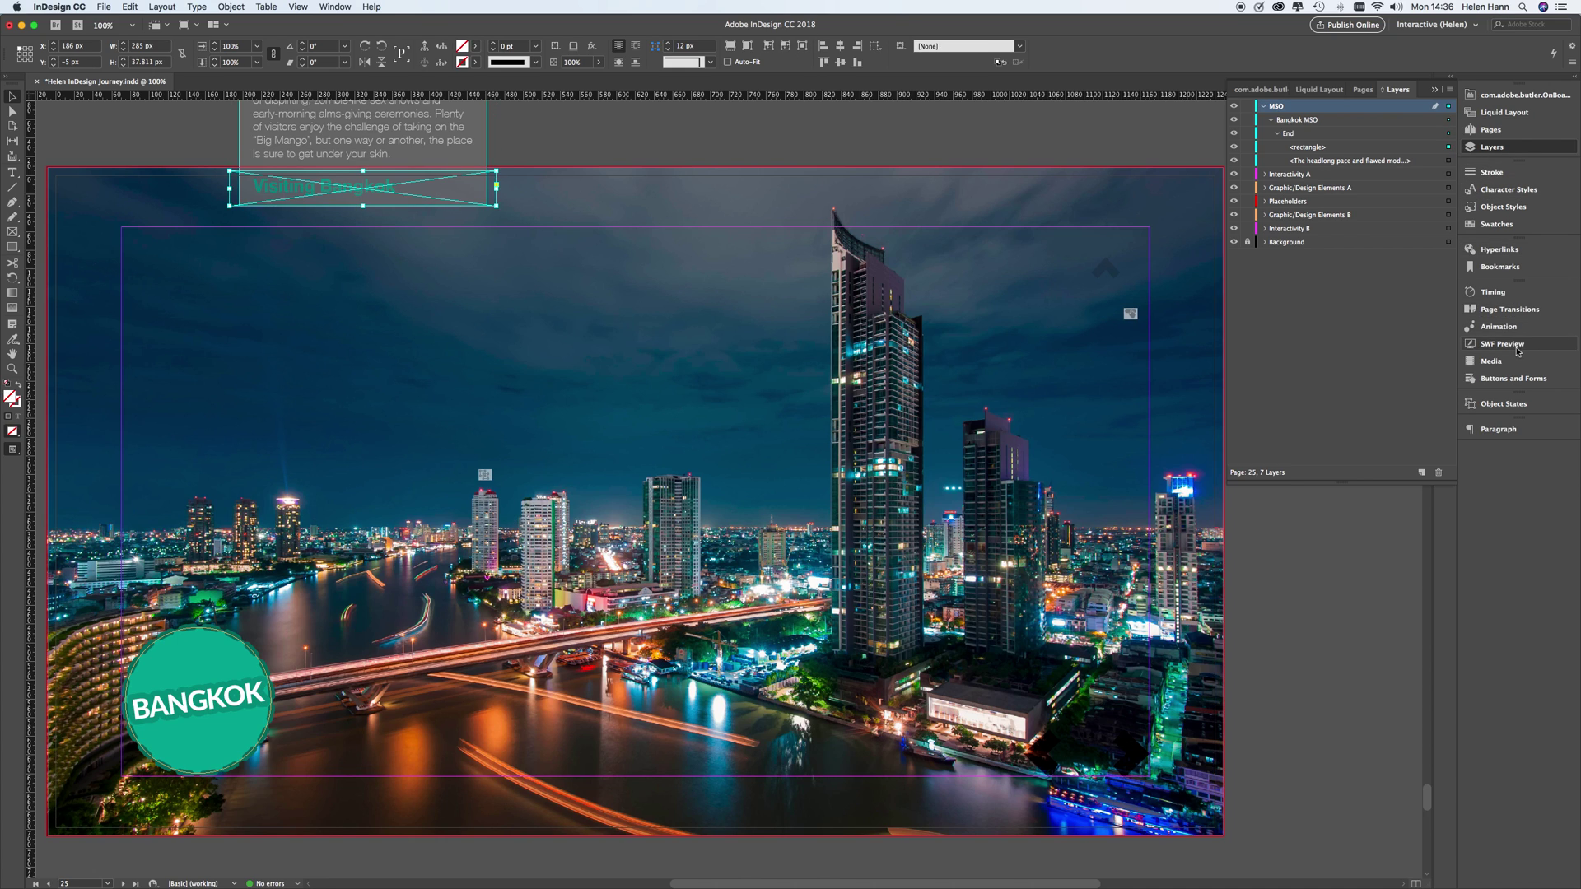
# Give the End tab frame a Go To State action targeting Middle, then reselect Bangkok MSO.
pyautogui.click(1503, 381)
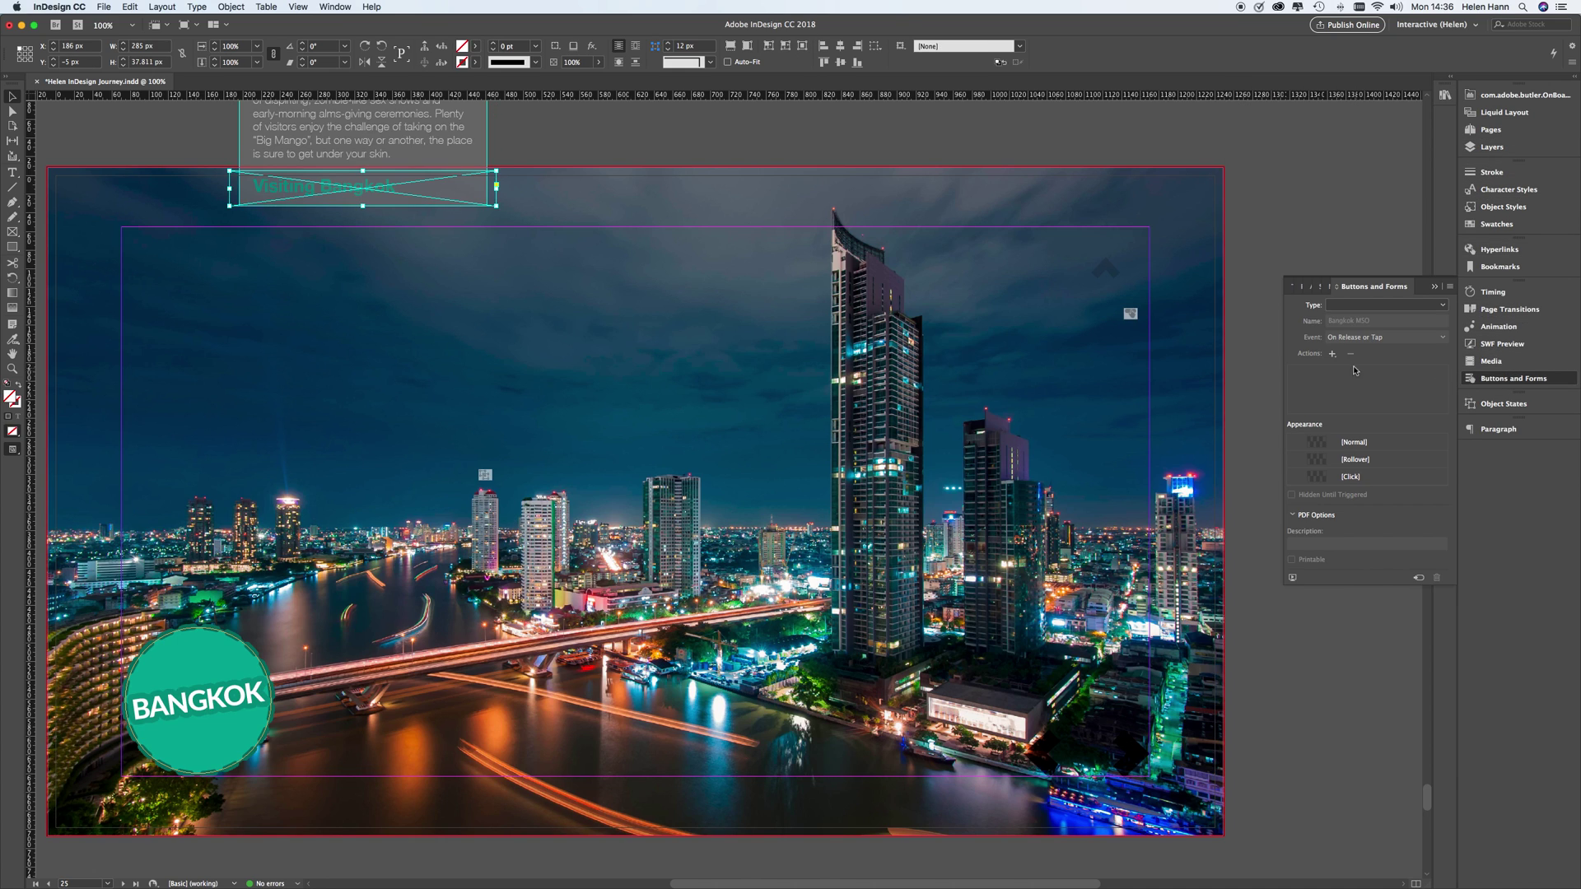
pyautogui.click(1332, 354)
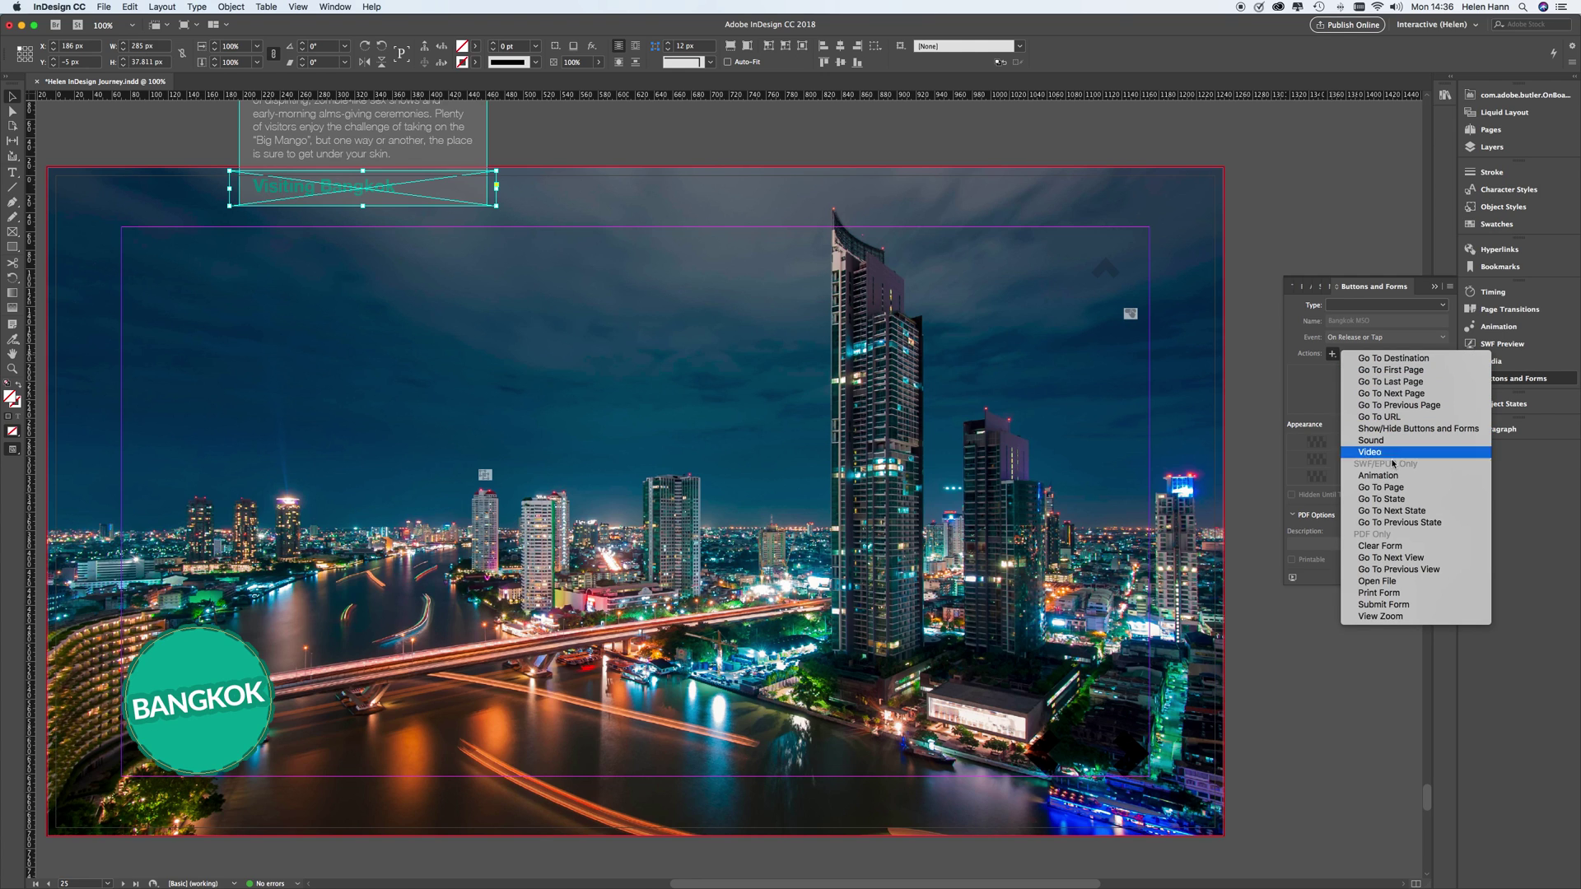
pyautogui.click(1381, 499)
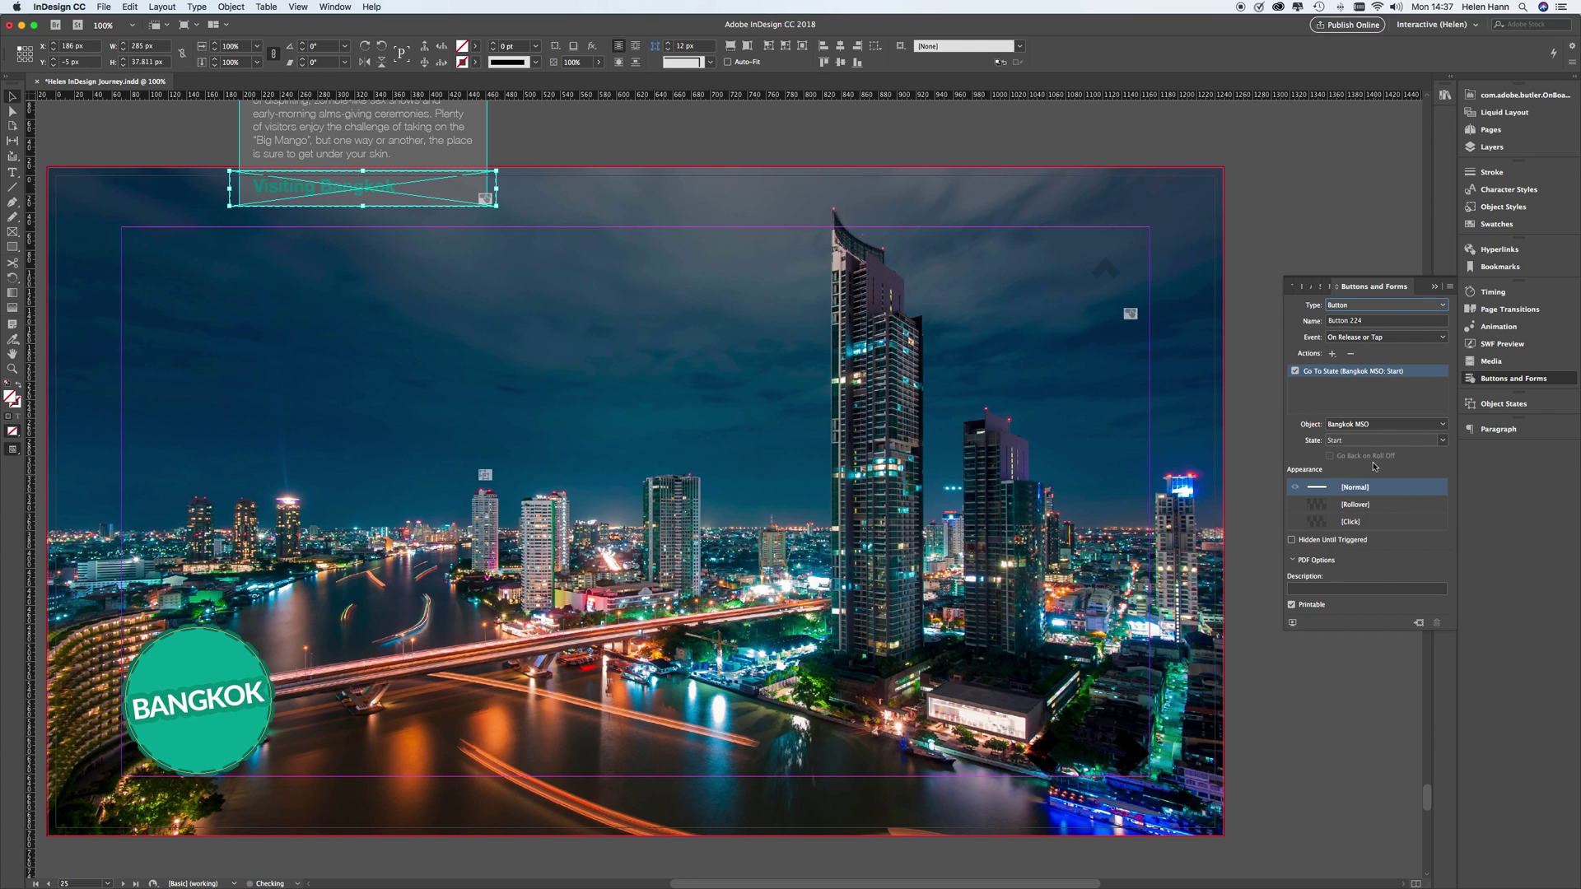
pyautogui.click(1443, 440)
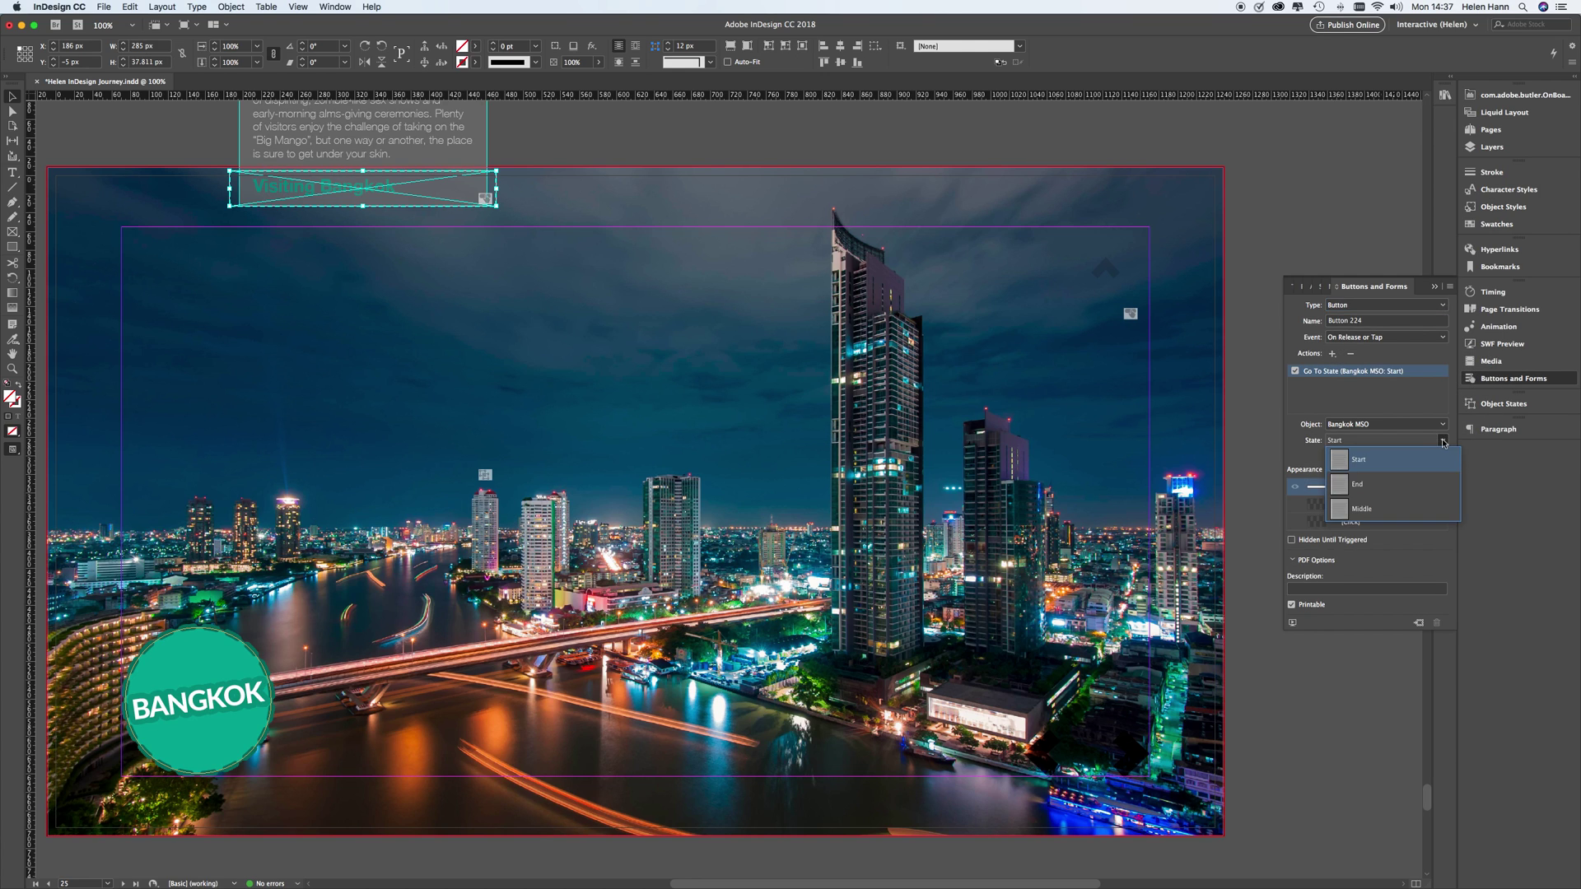
pyautogui.click(1396, 510)
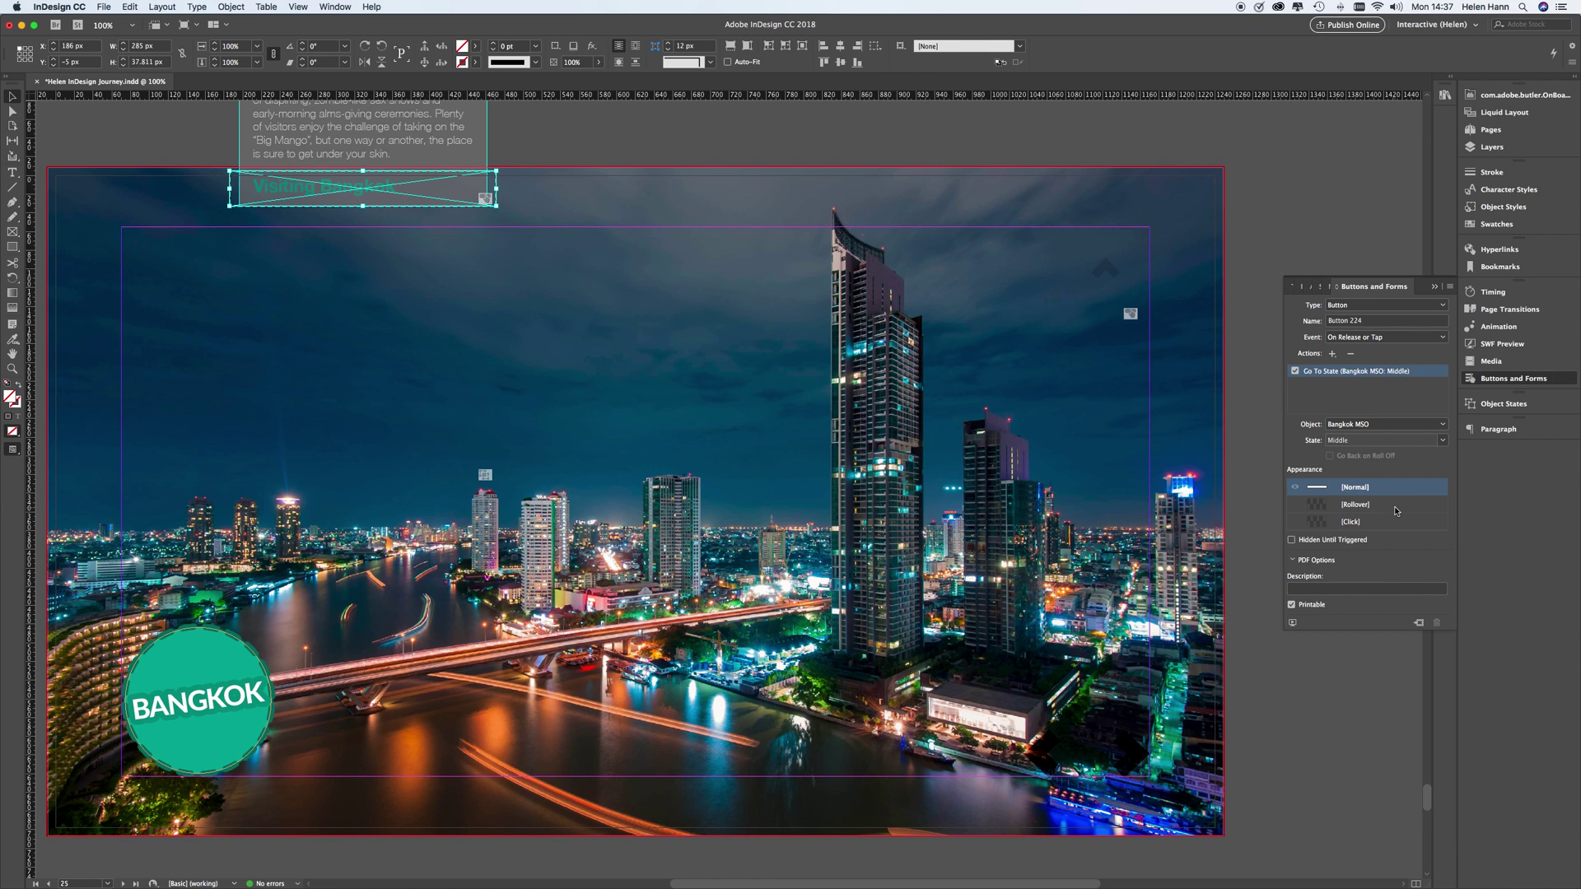
pyautogui.press('Escape')
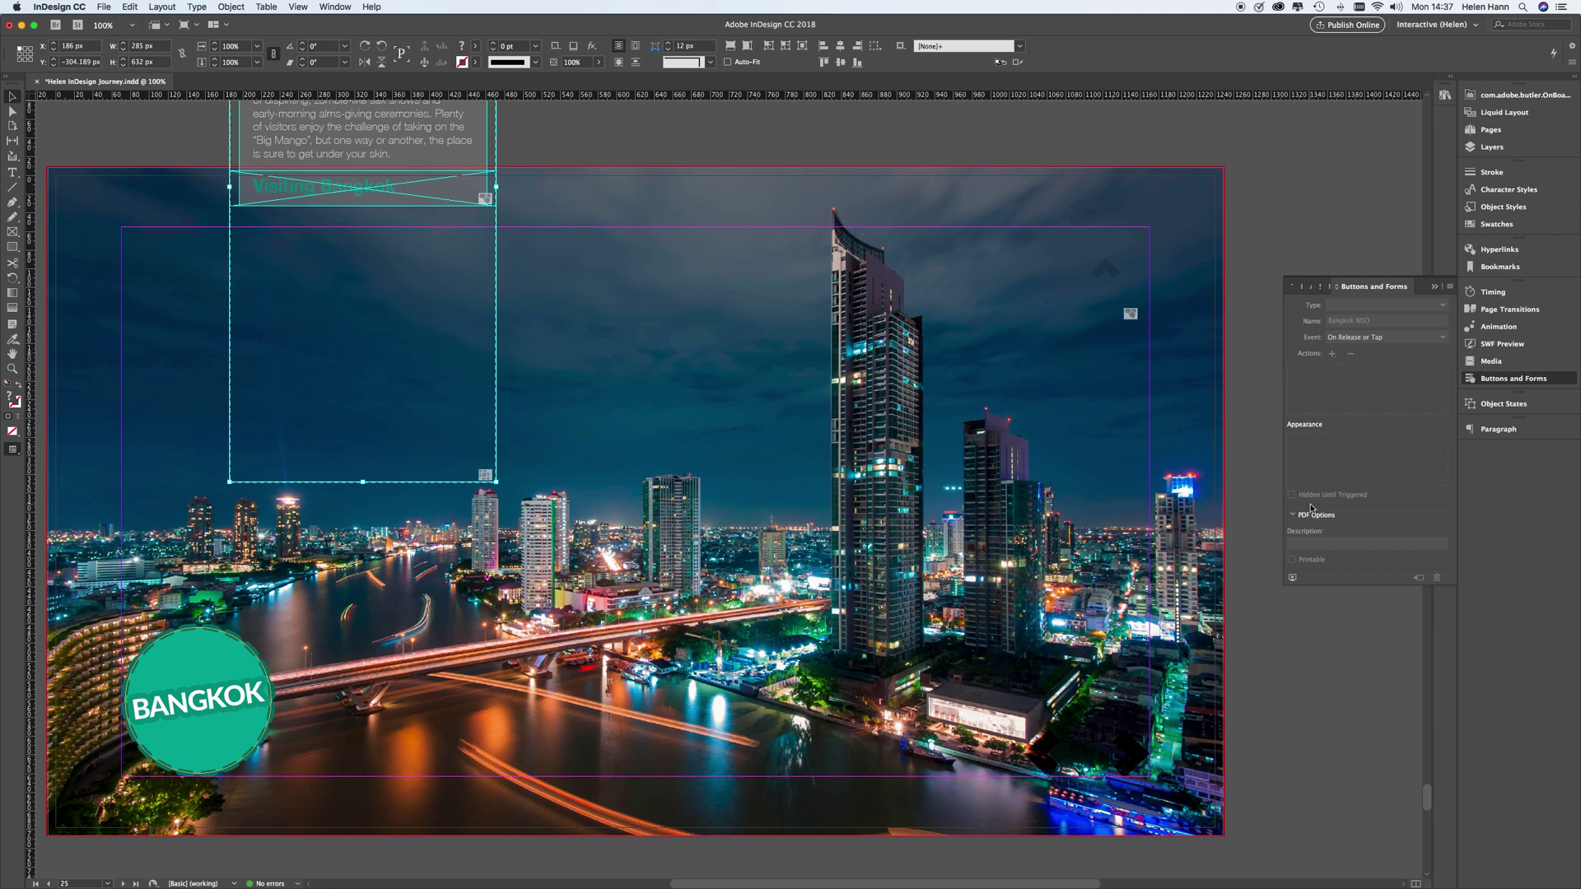
pyautogui.click(1511, 405)
# Select the Visiting Bangkok rectangle in the Bangkok MSO's Middle state.
pyautogui.click(1305, 487)
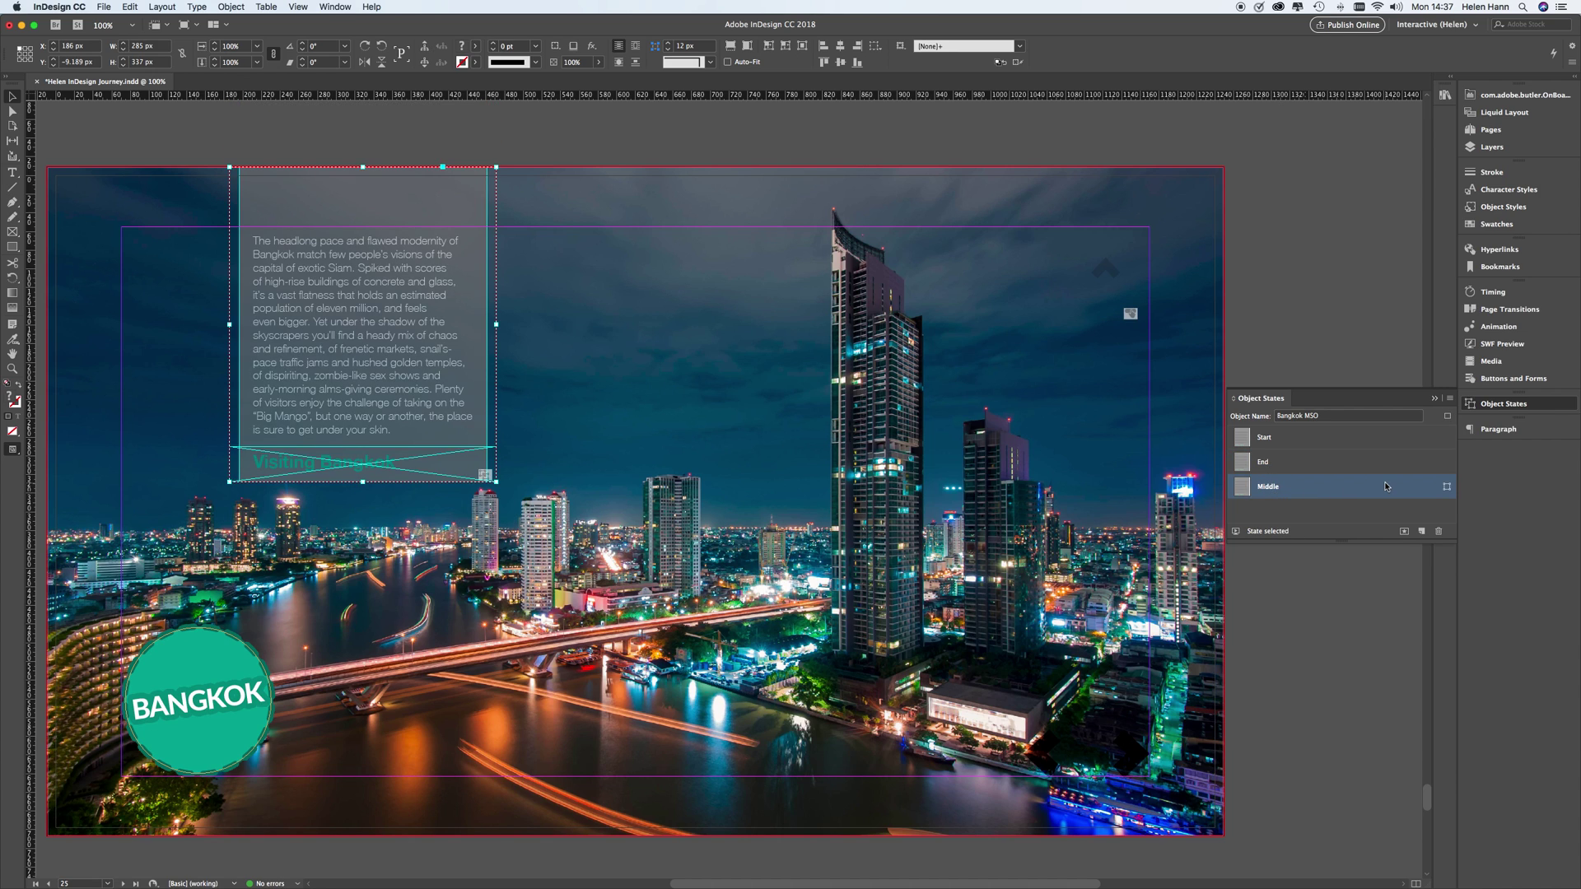
pyautogui.click(1512, 150)
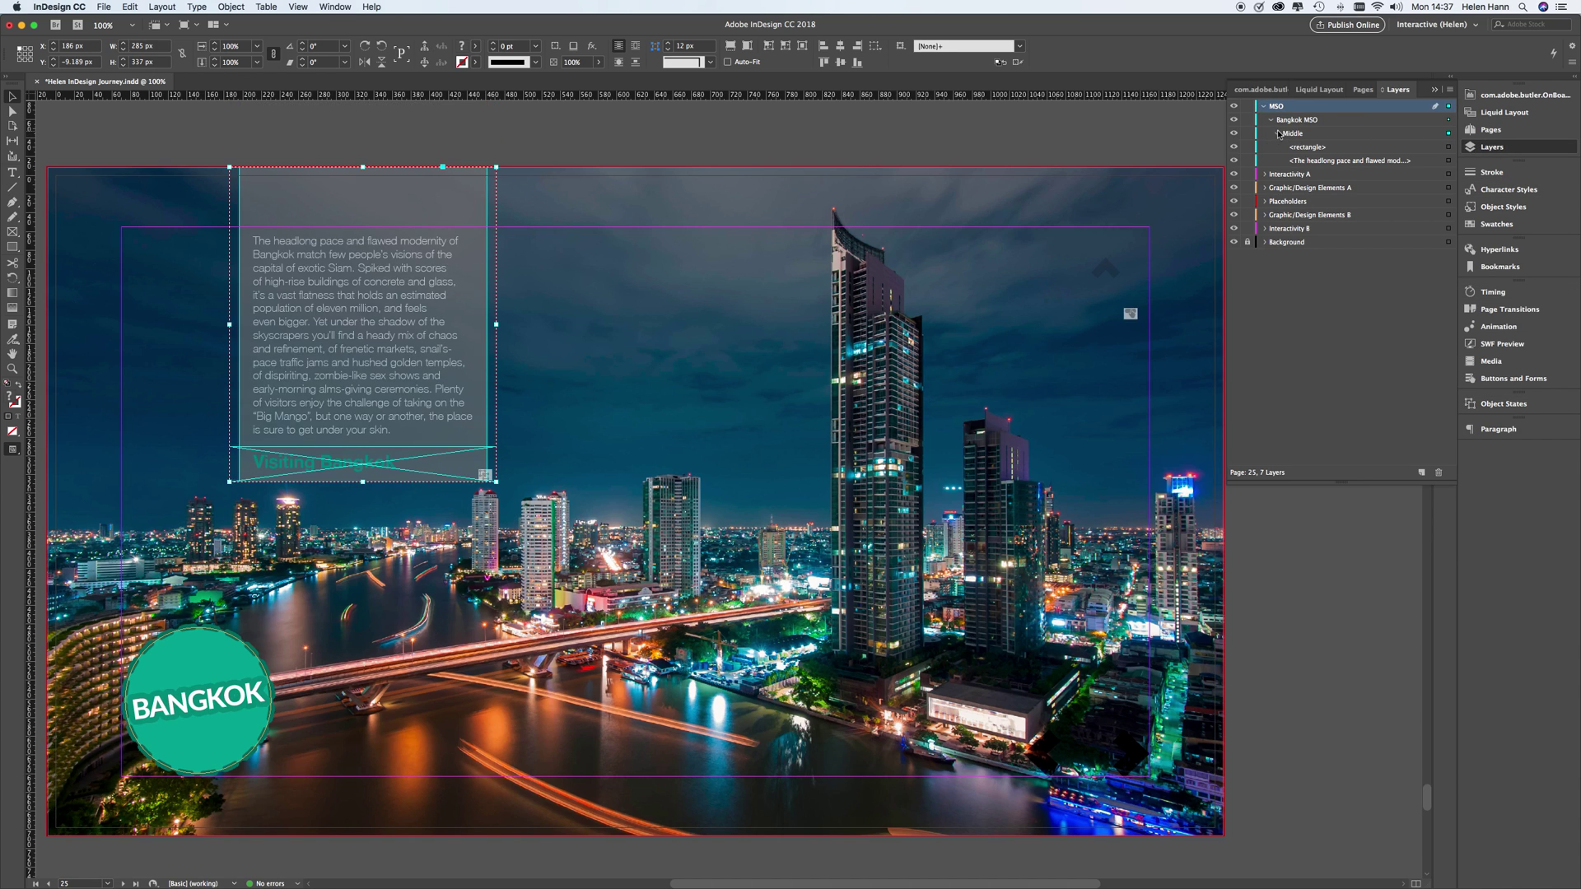
pyautogui.click(1449, 147)
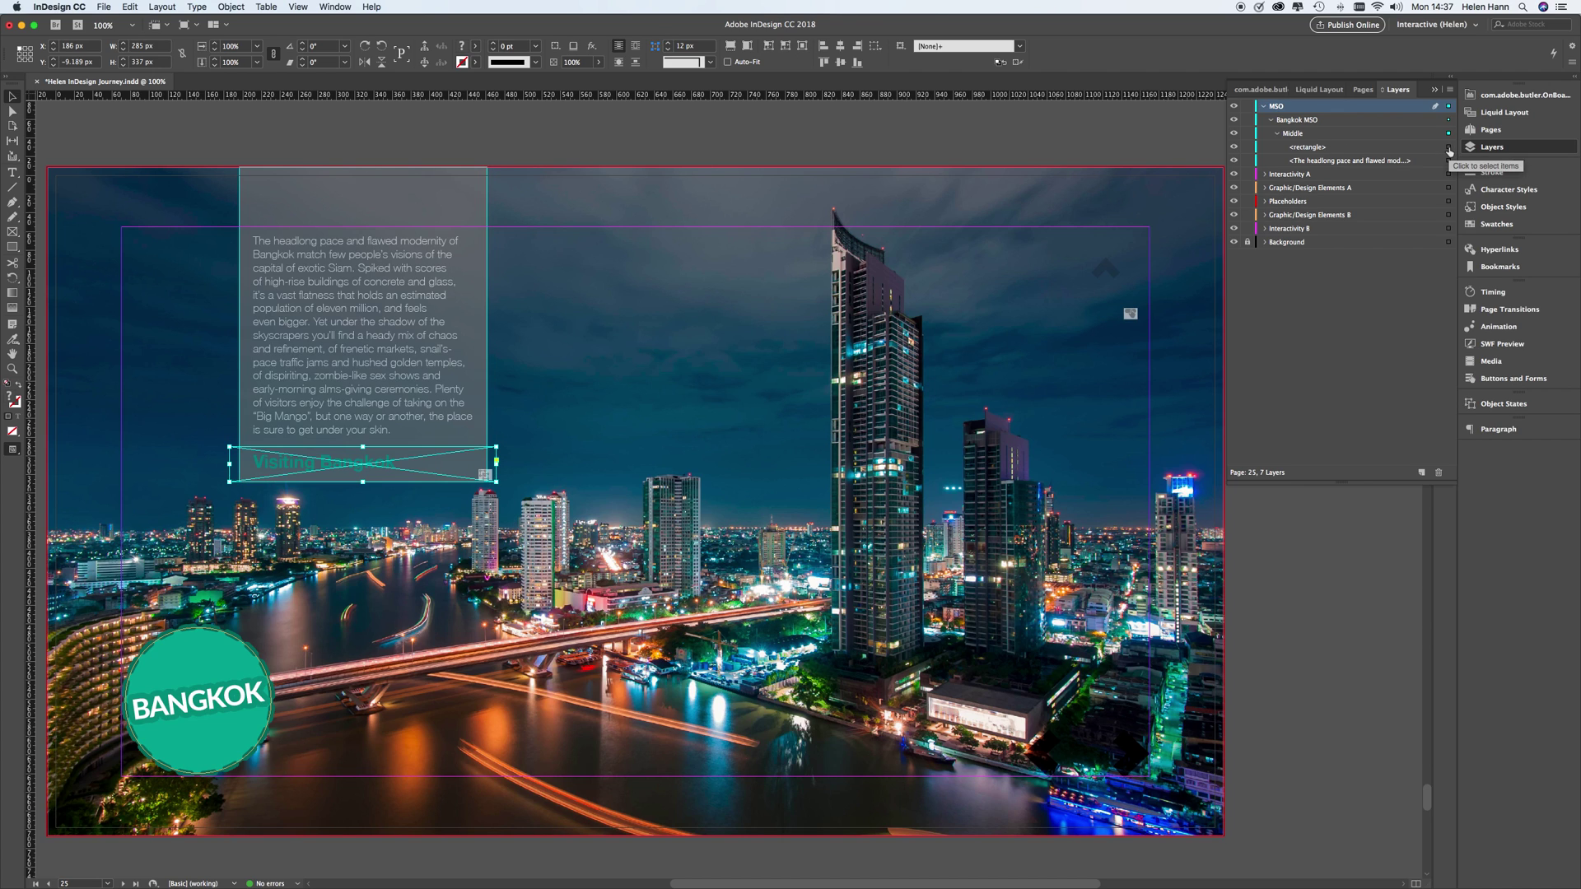
# Give the tab a Go To State action targeting End, and preview the interactivity.
pyautogui.click(1518, 380)
pyautogui.click(1332, 354)
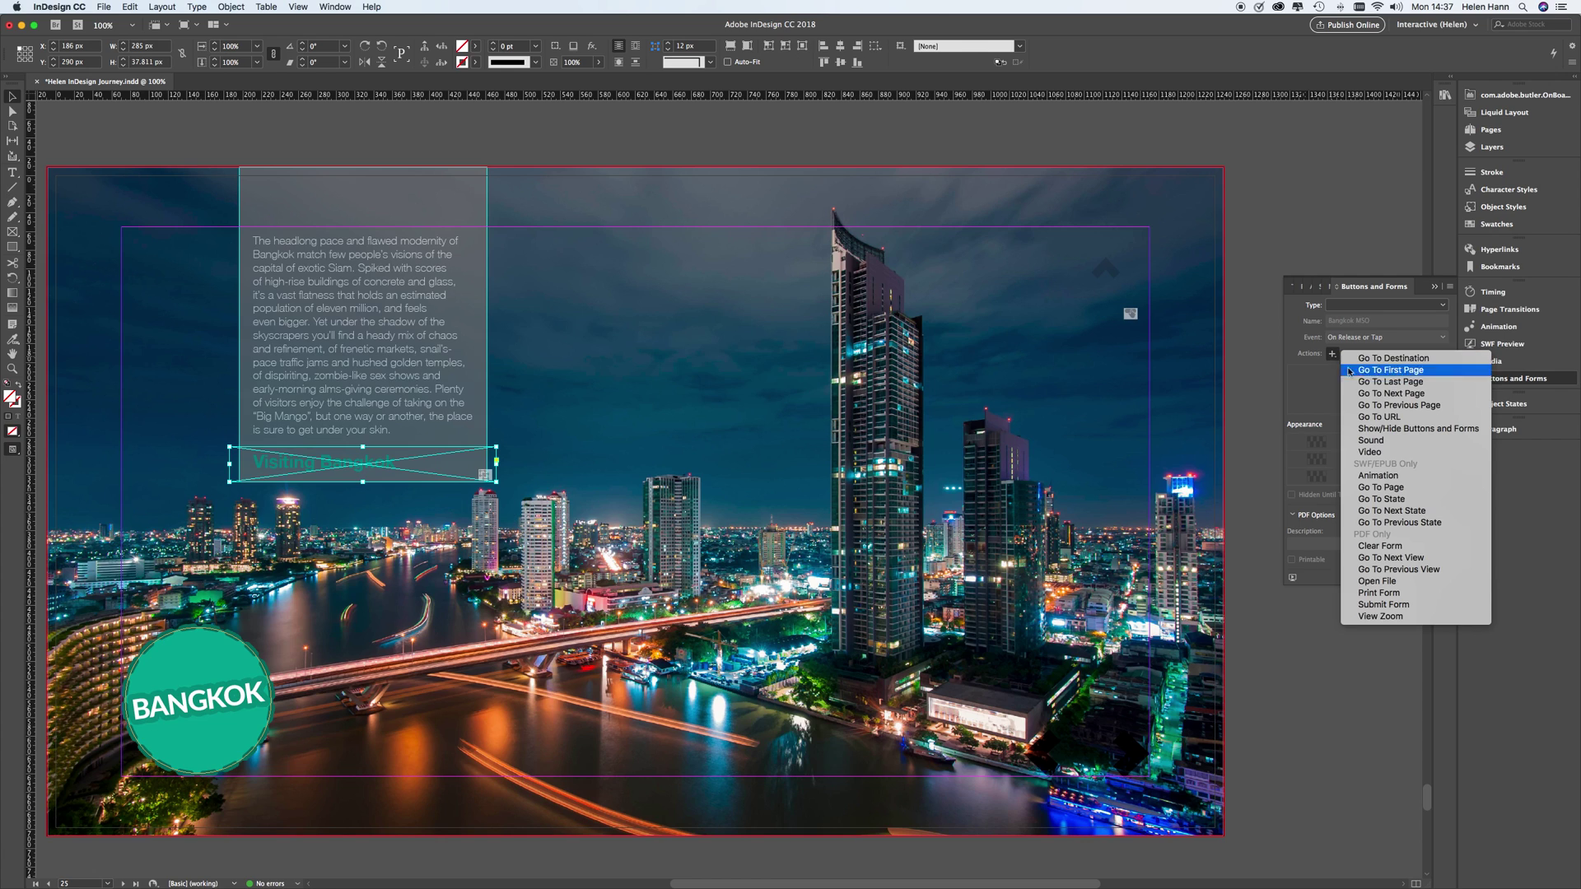
pyautogui.click(1388, 500)
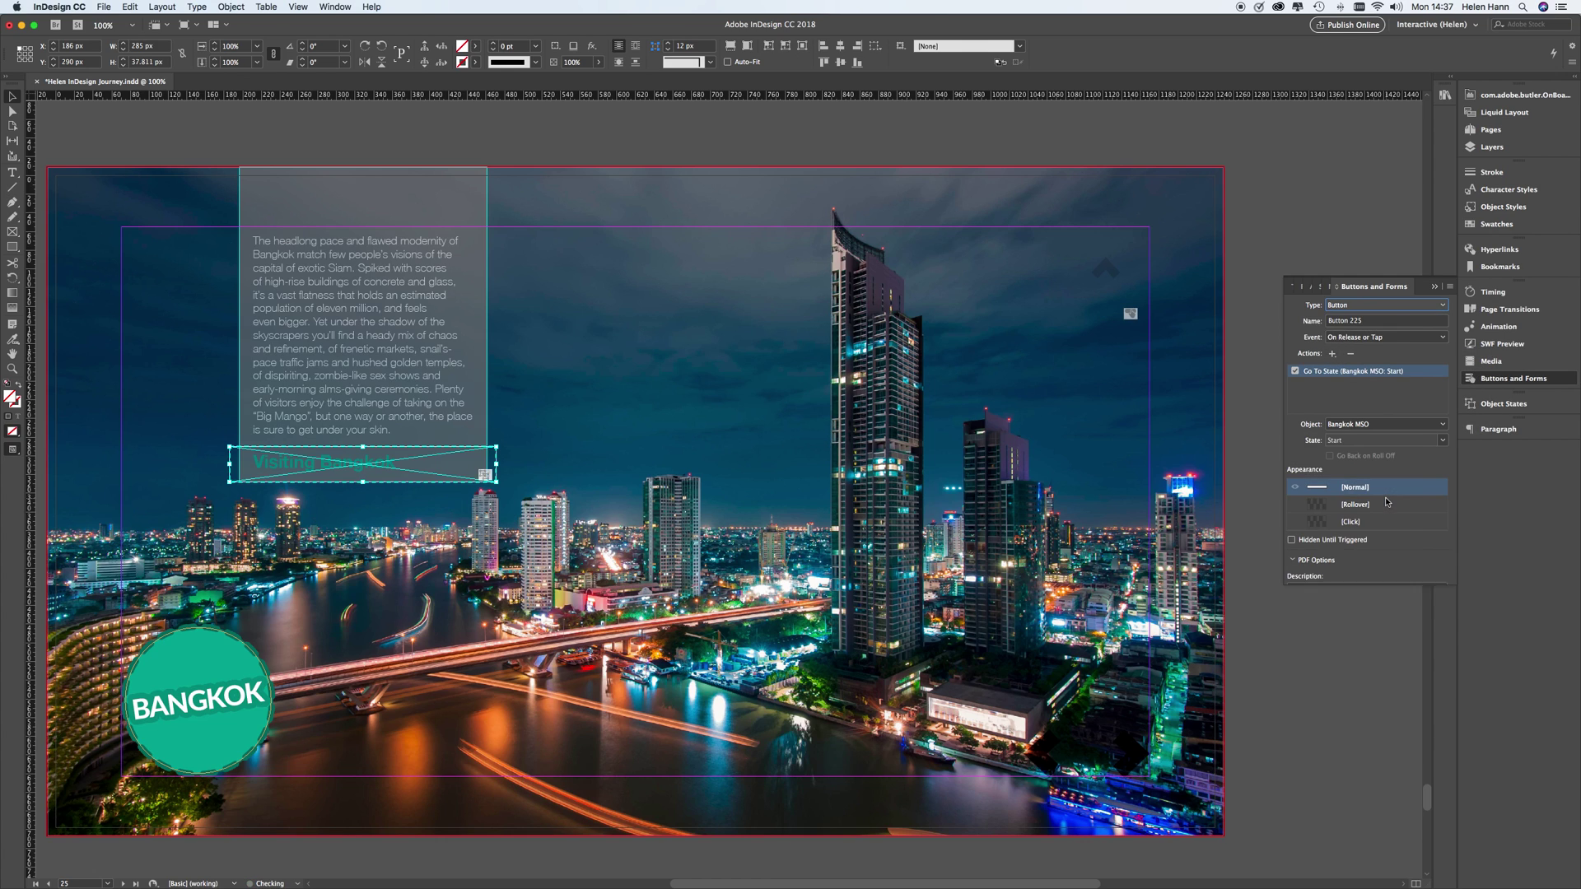
pyautogui.click(1442, 442)
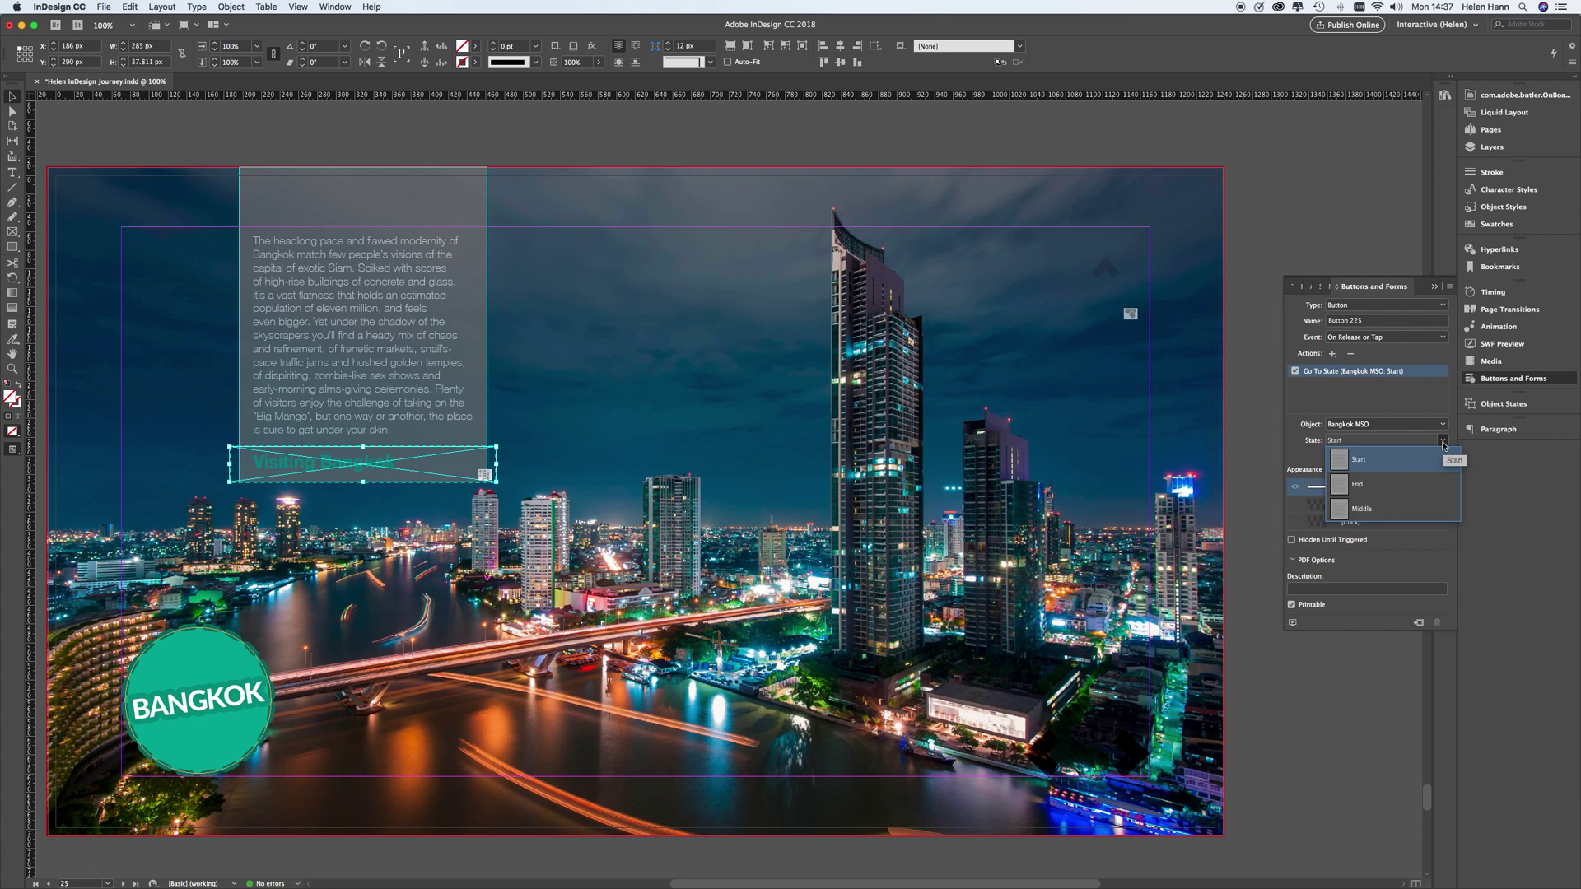
pyautogui.click(1410, 486)
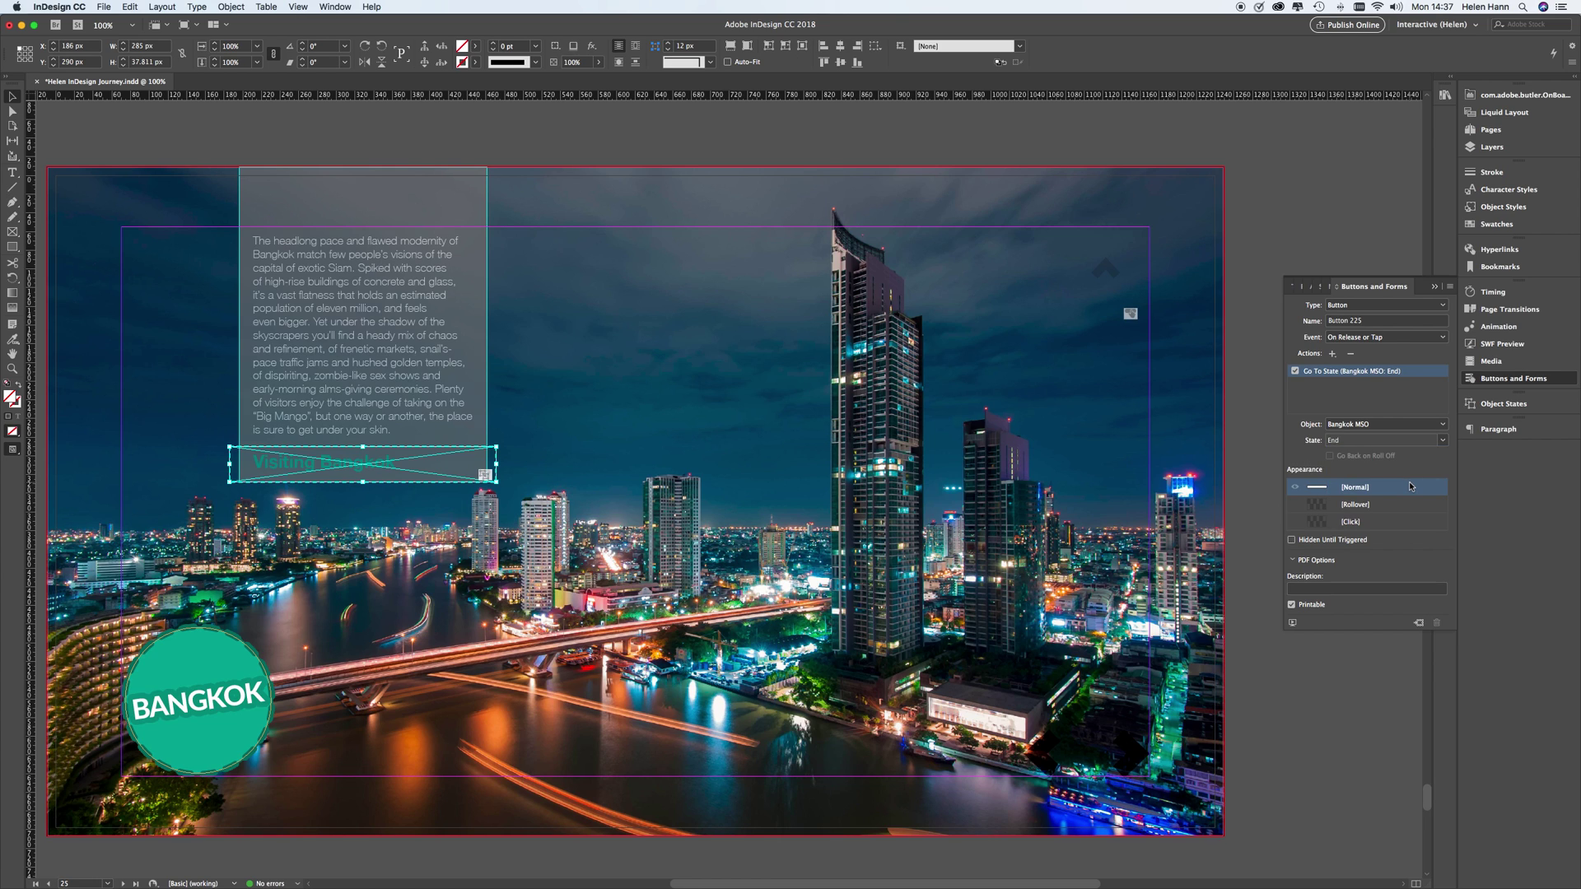
pyautogui.click(1293, 624)
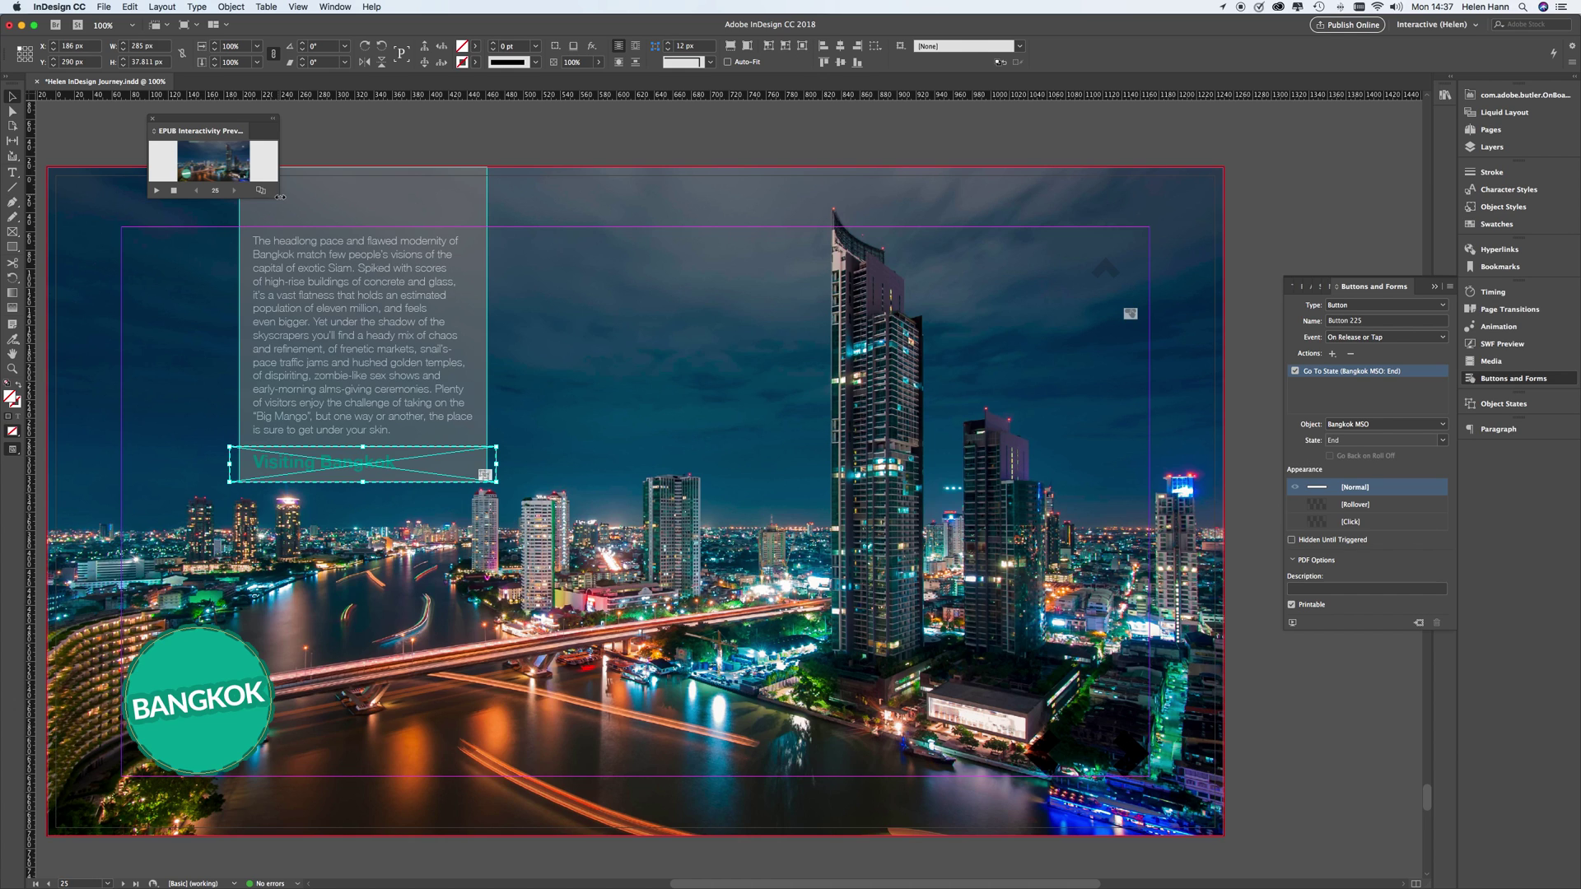
pyautogui.moveTo(280, 197); pyautogui.dragTo(769, 137)
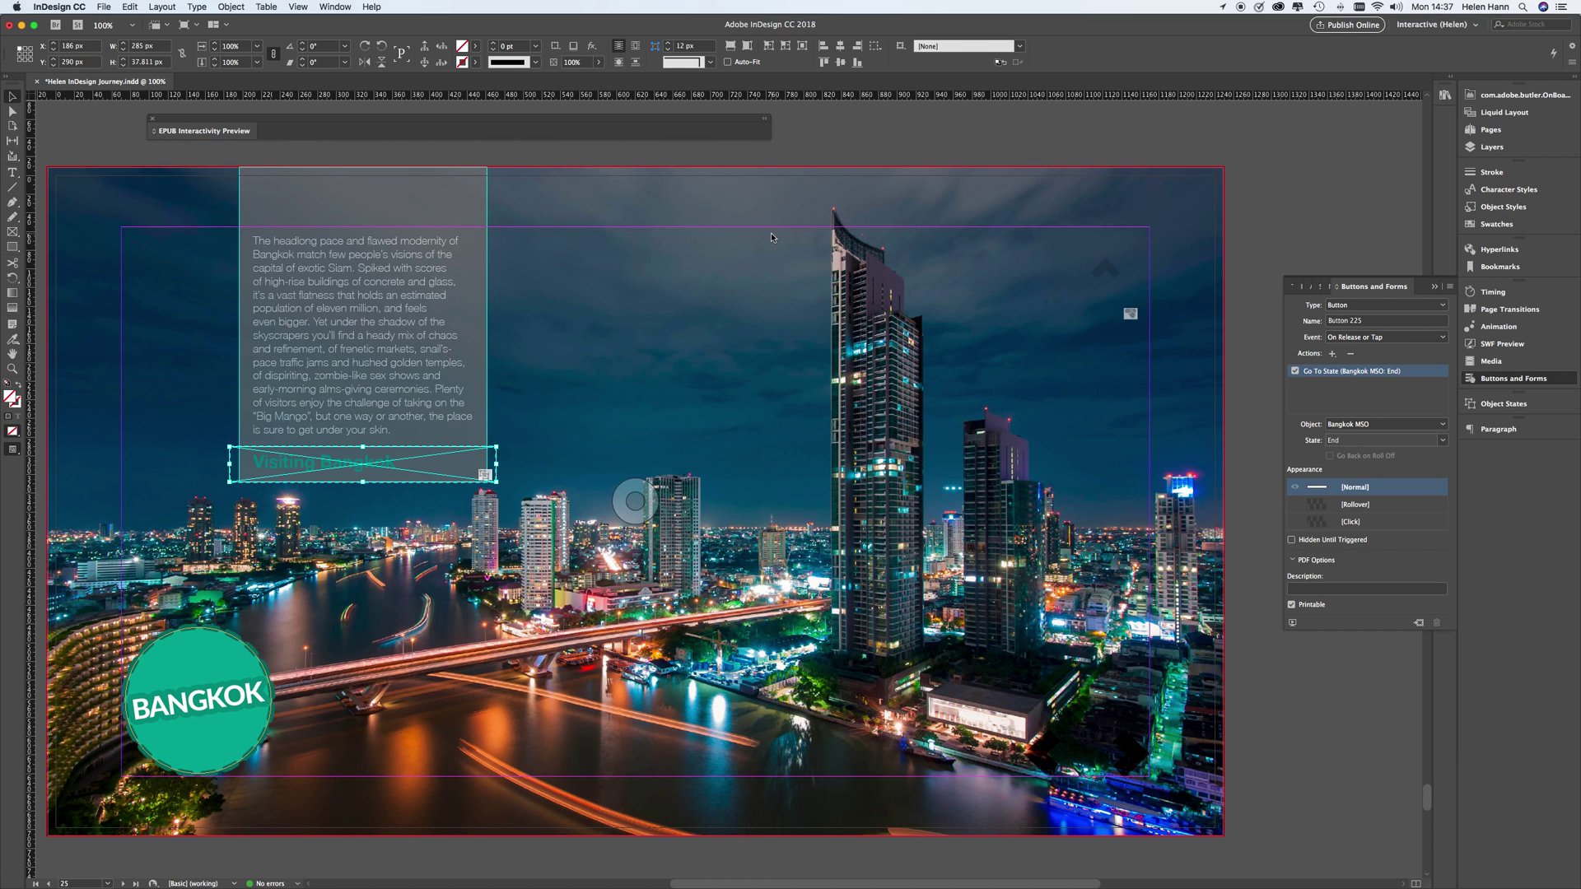
pyautogui.click(763, 119)
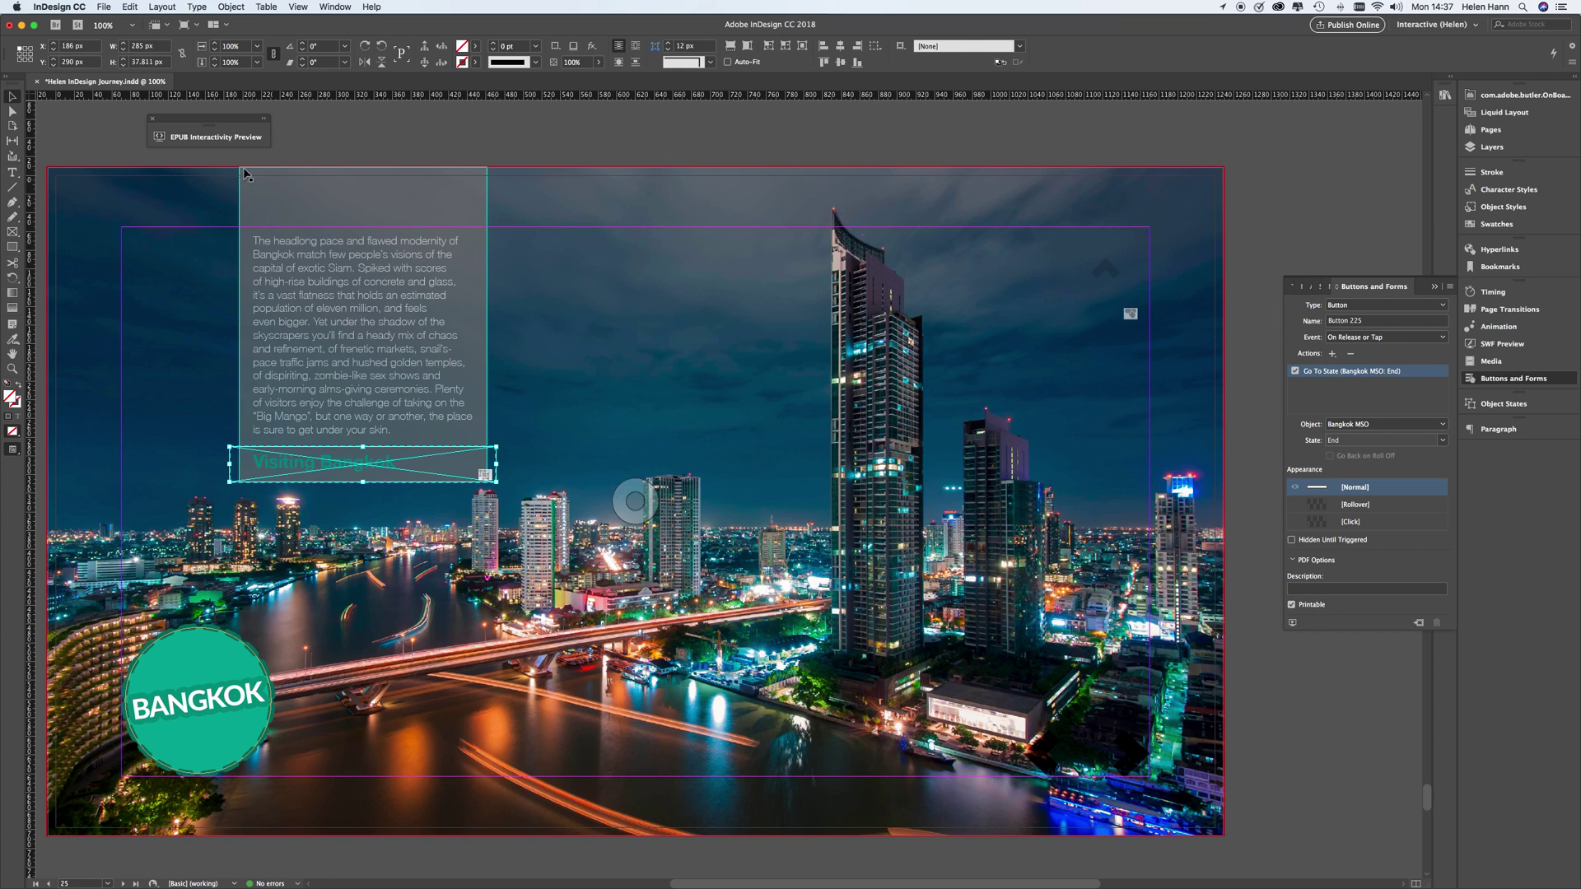
pyautogui.click(262, 120)
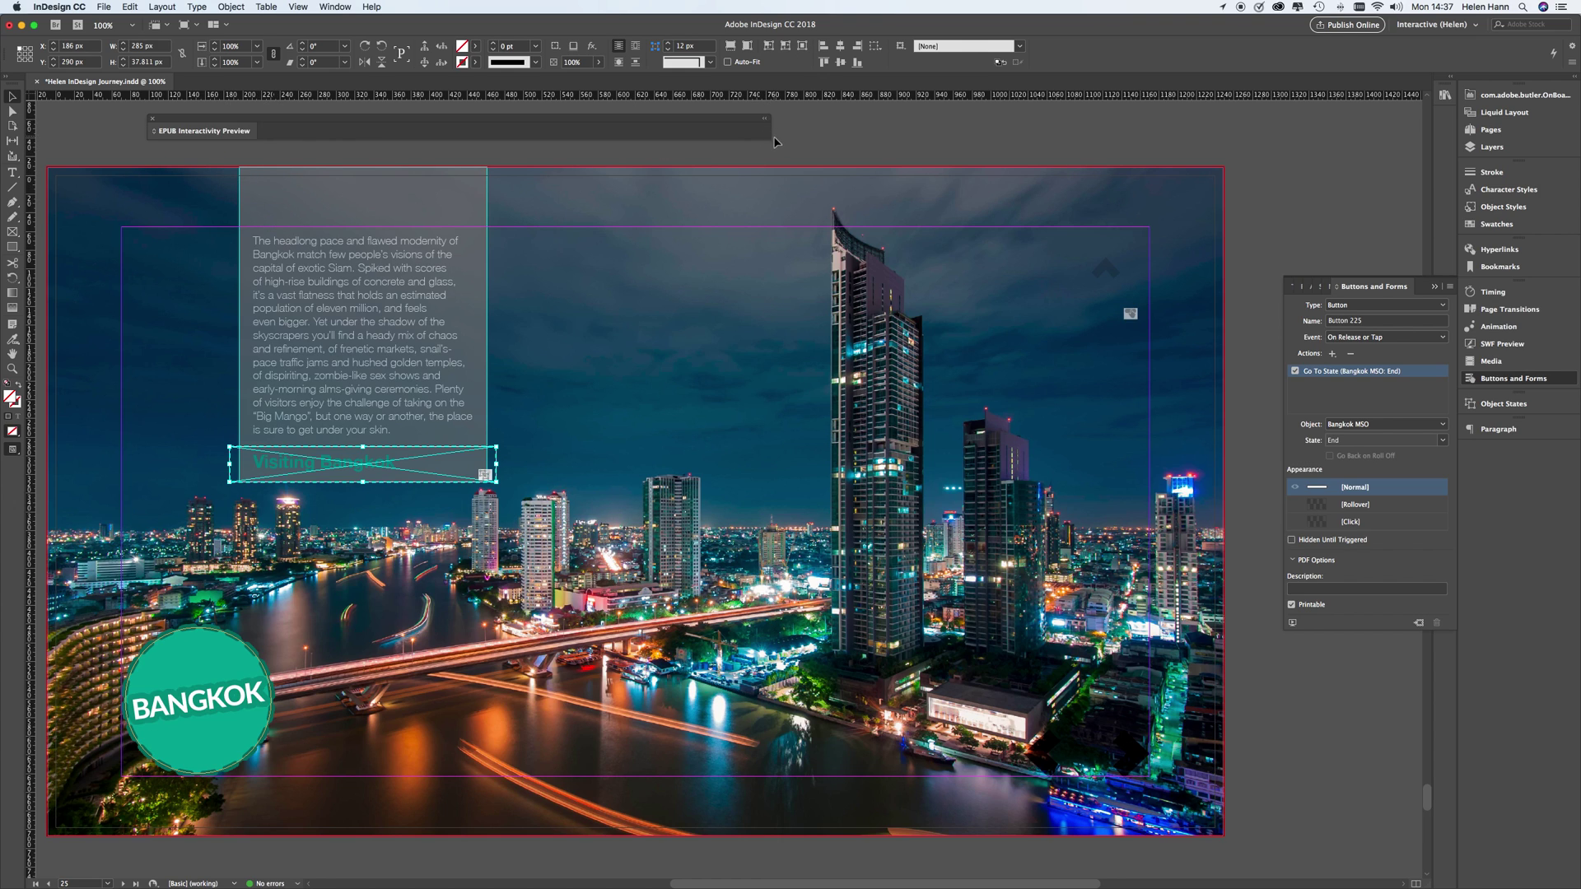
pyautogui.moveTo(771, 130); pyautogui.dragTo(720, 130)
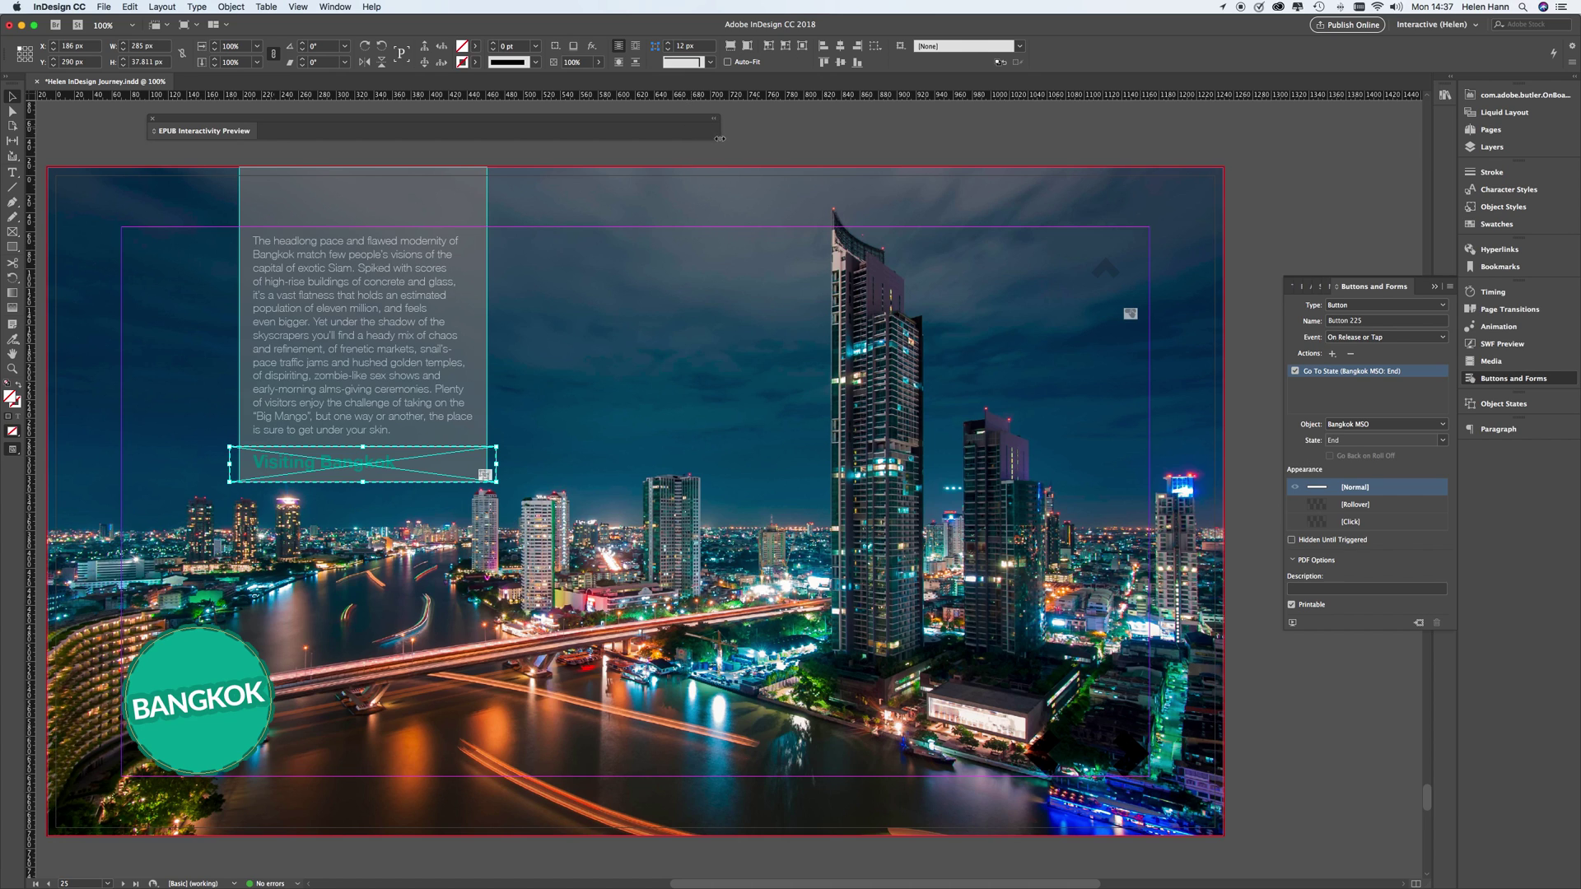
pyautogui.moveTo(720, 132); pyautogui.dragTo(336, 148)
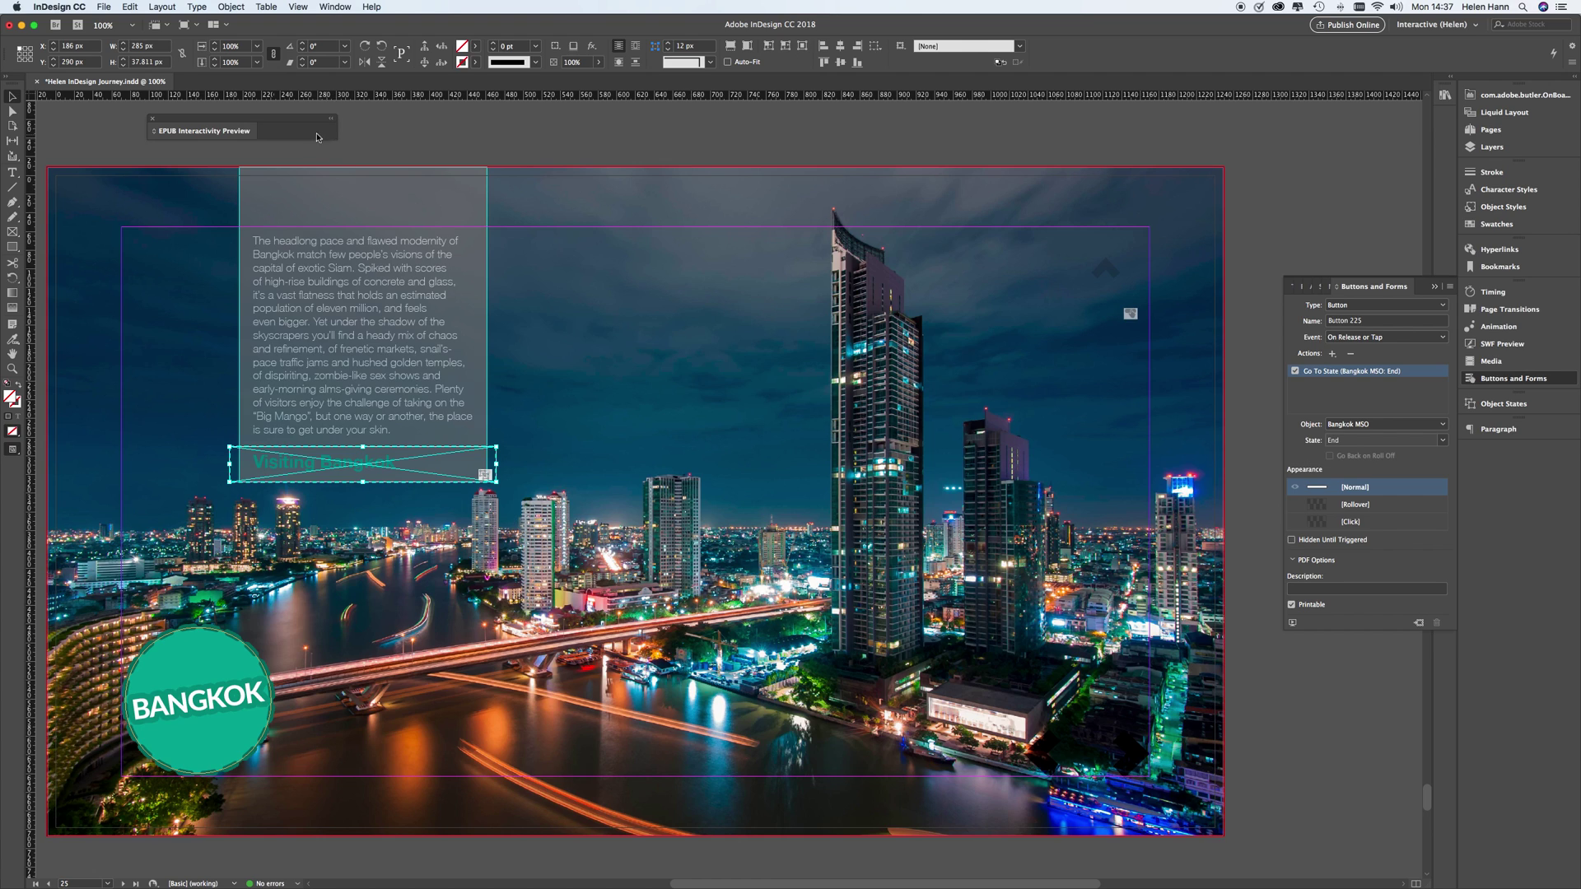
pyautogui.moveTo(337, 145); pyautogui.dragTo(244, 141)
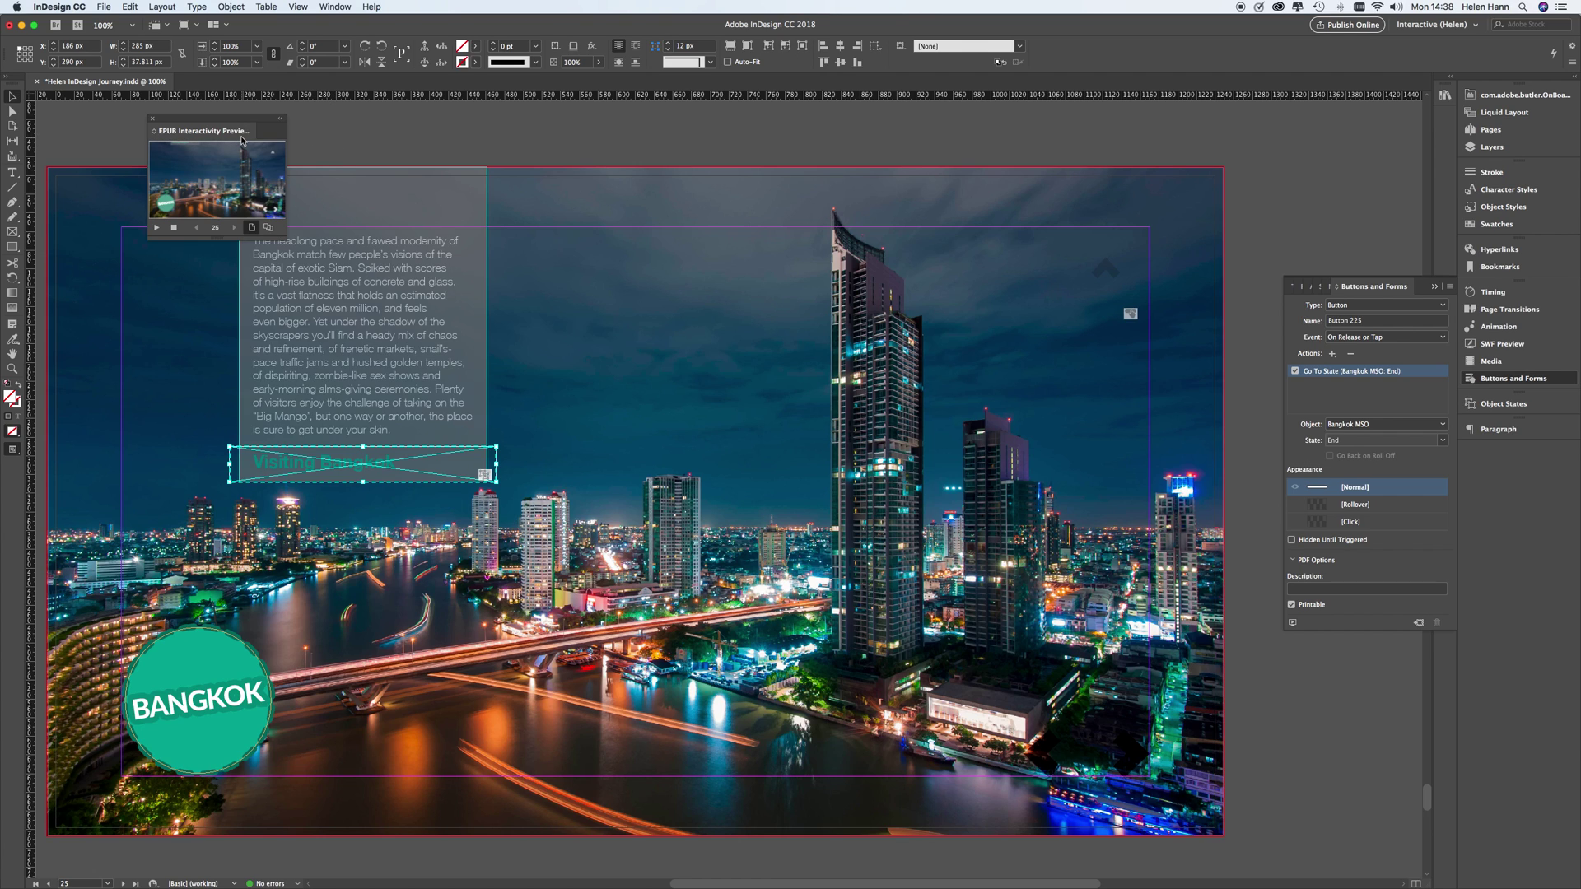
pyautogui.moveTo(286, 237); pyautogui.dragTo(1237, 831)
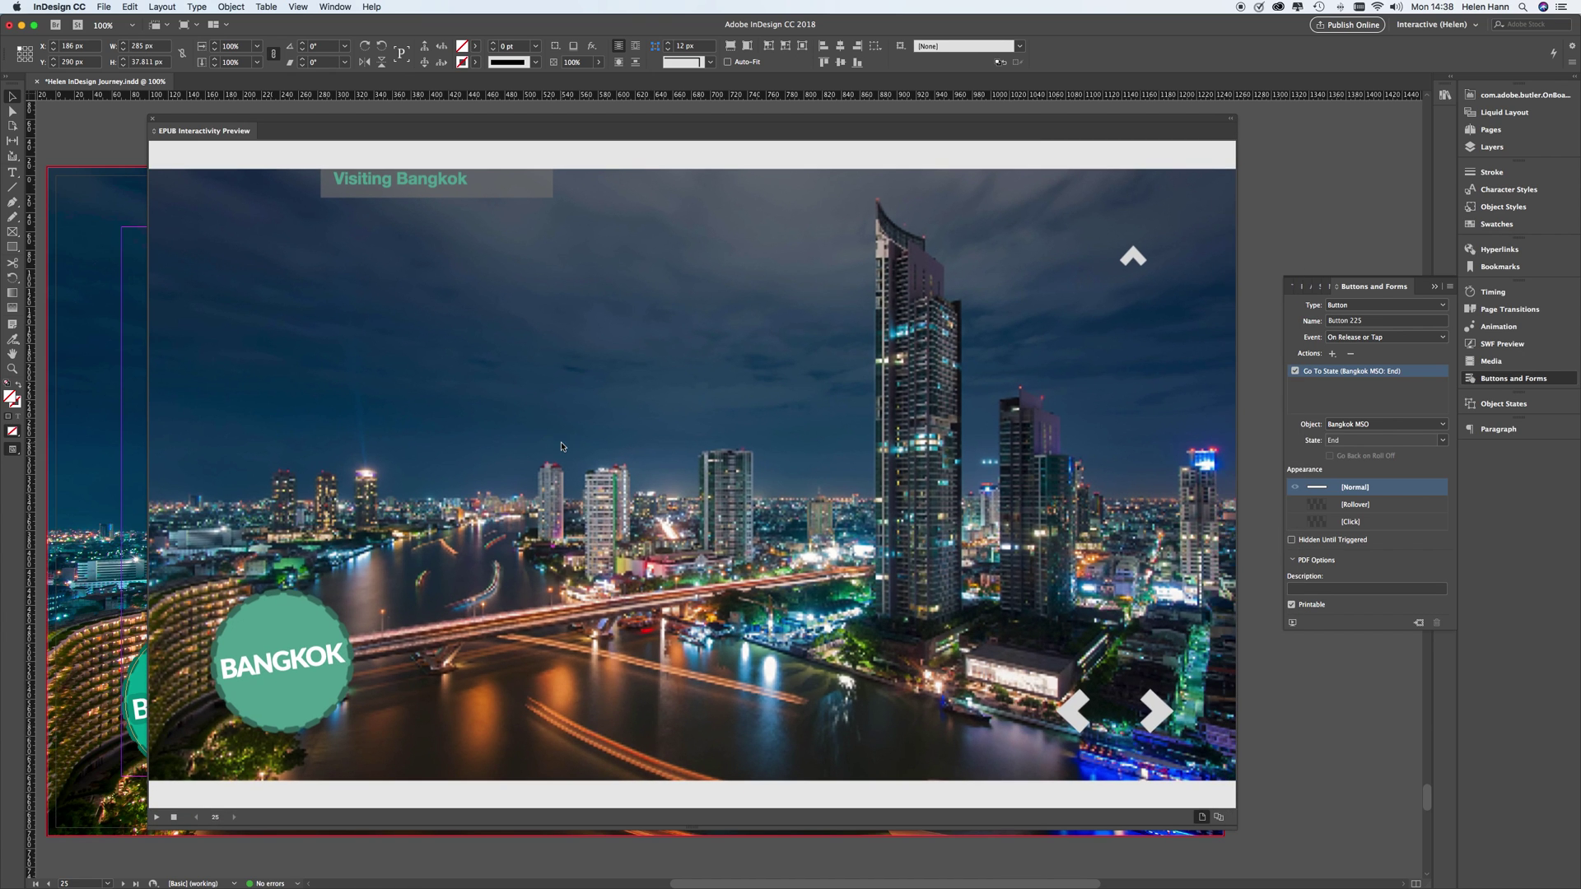
pyautogui.click(422, 183)
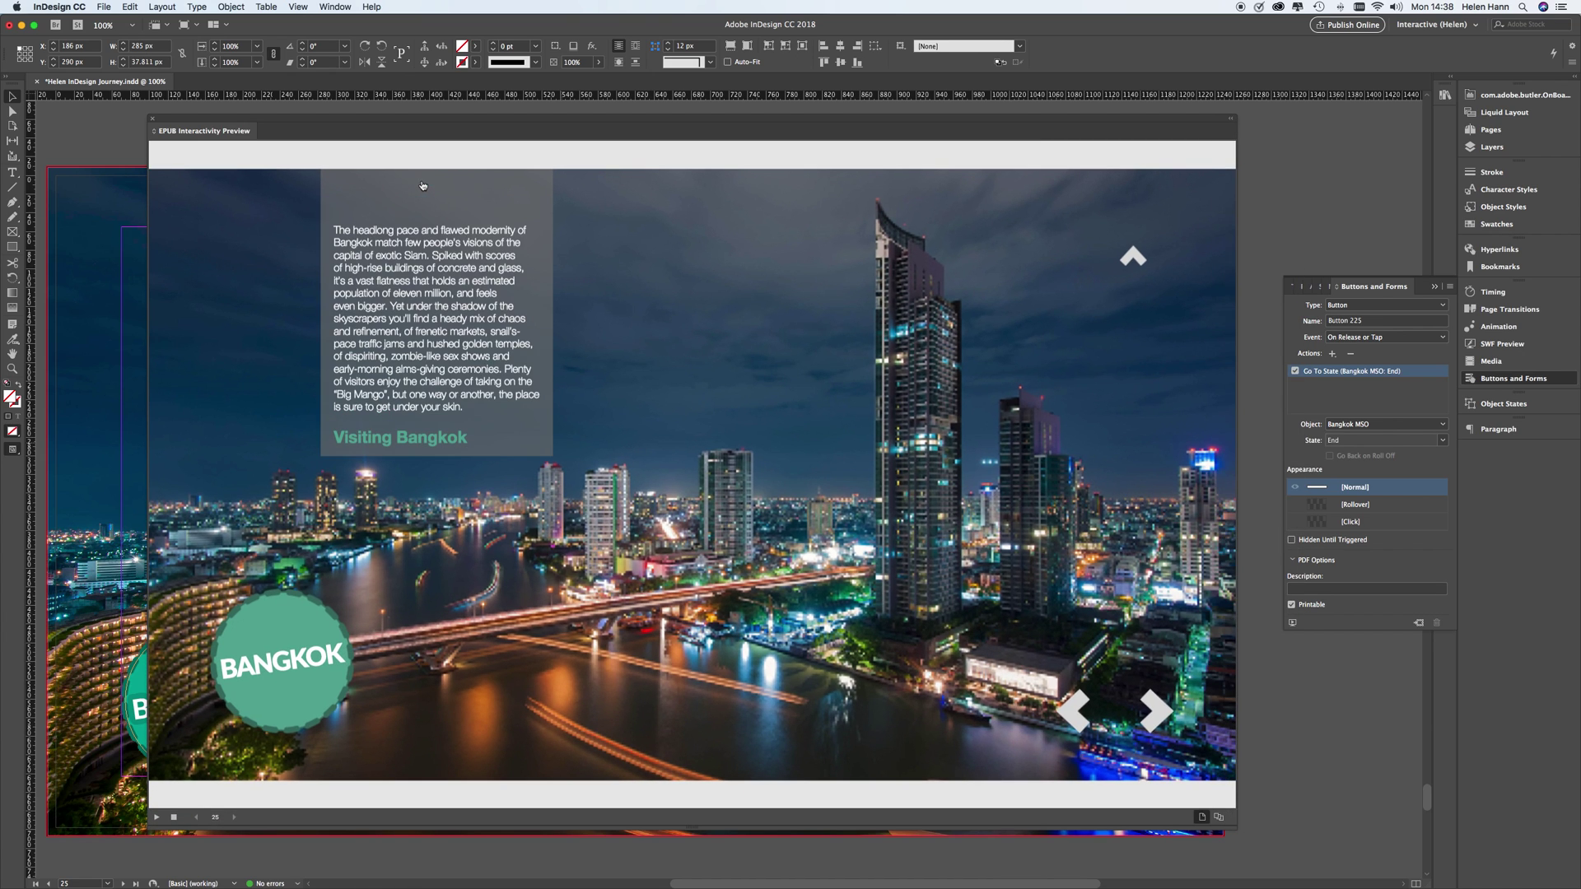
pyautogui.click(407, 447)
pyautogui.click(404, 186)
pyautogui.click(425, 441)
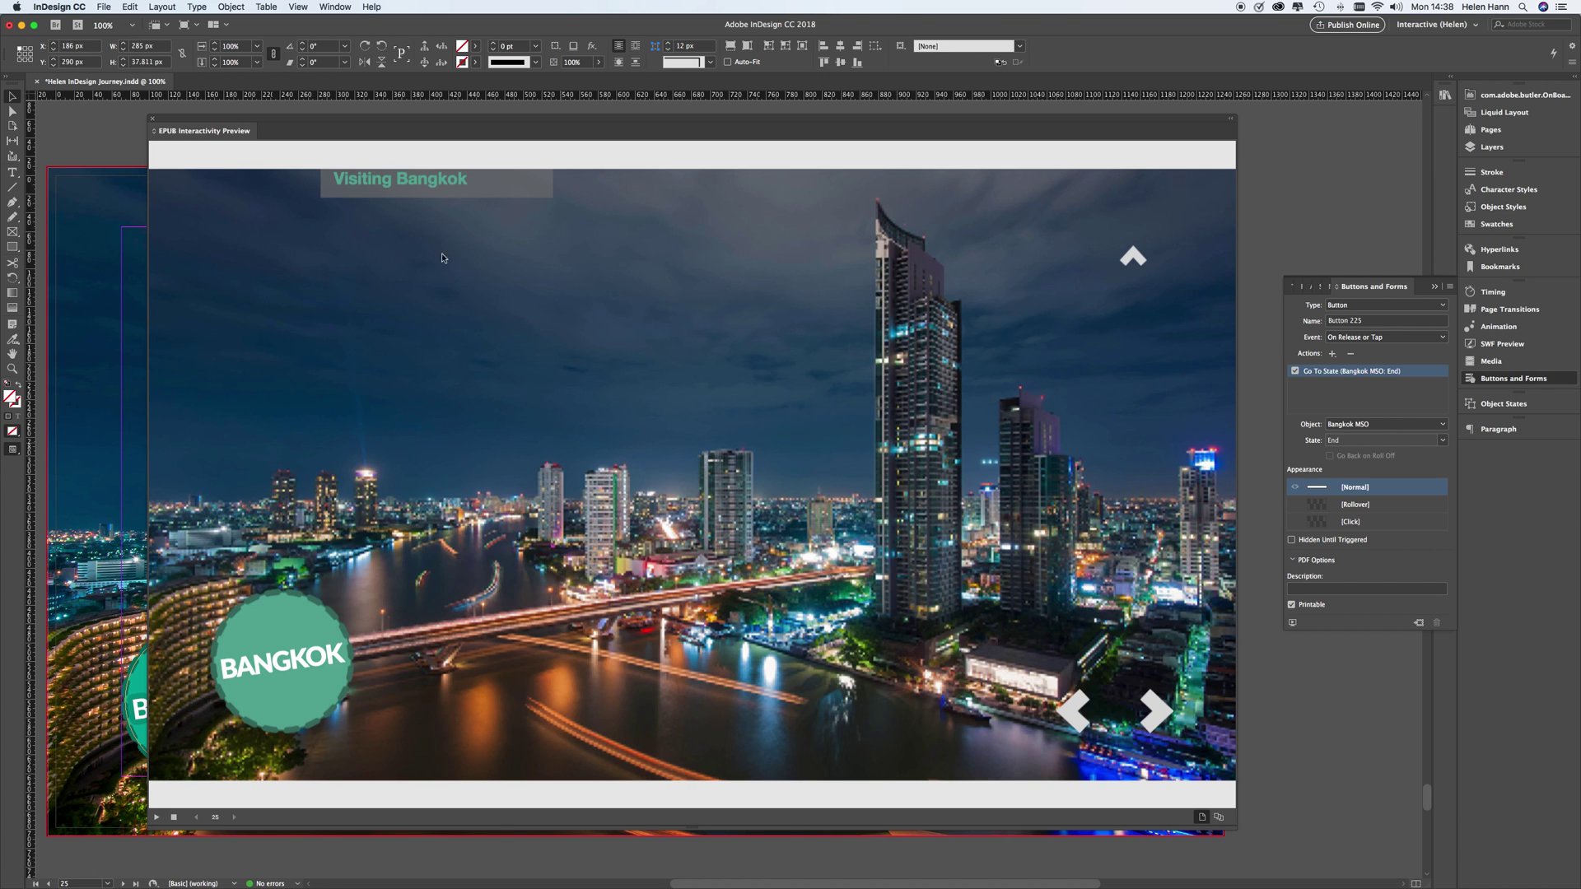
pyautogui.click(153, 124)
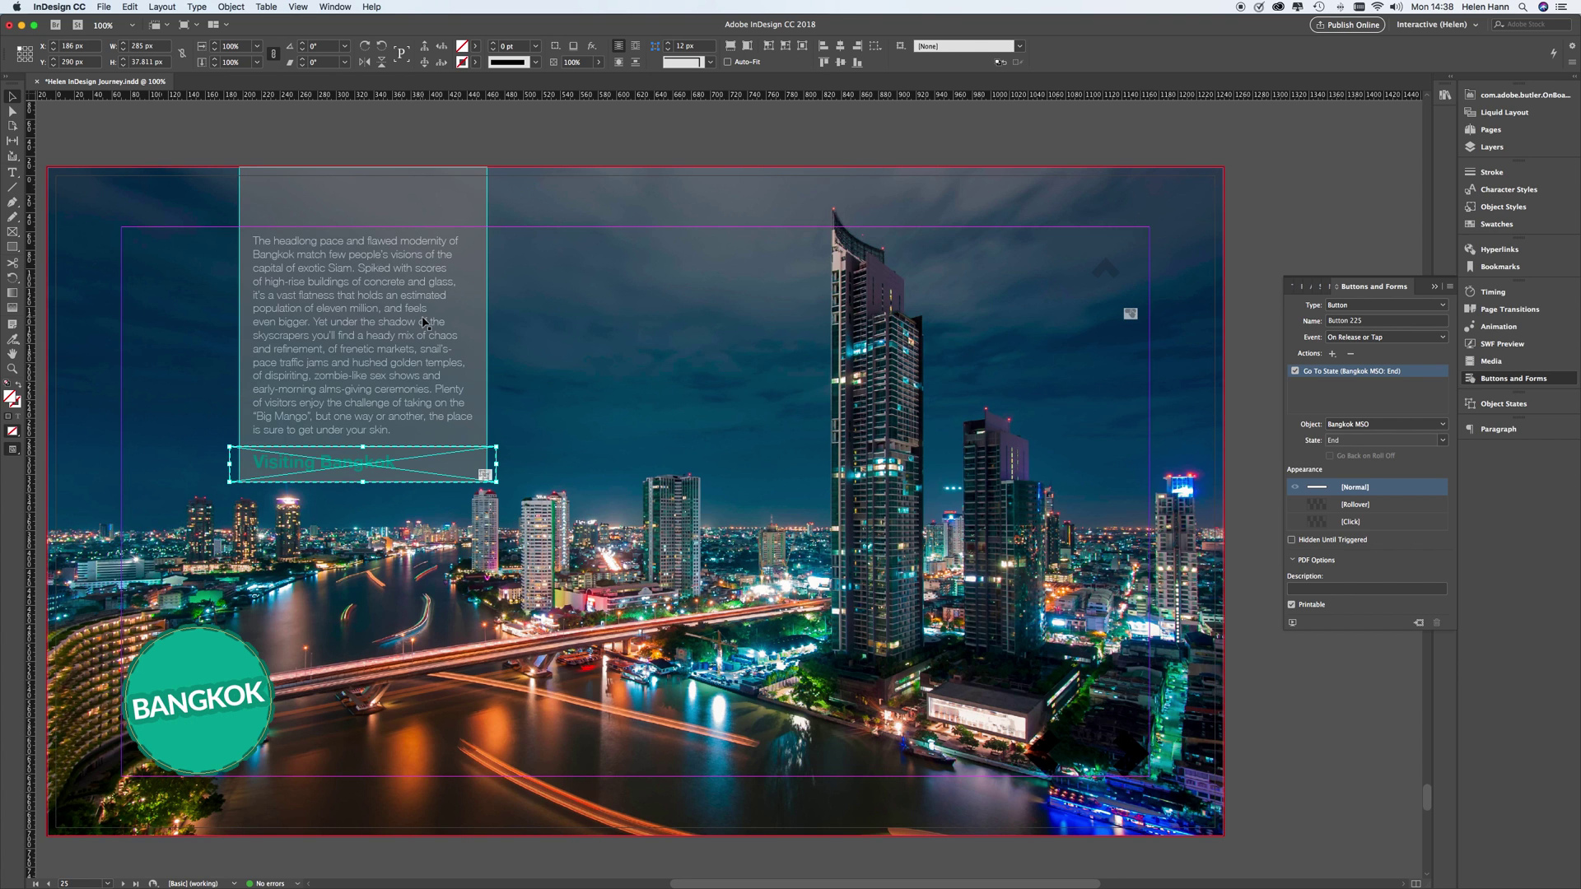
# Select Button 225 and the Middle state's long text frame together, and bring up Animation settings.
pyautogui.click(381, 265)
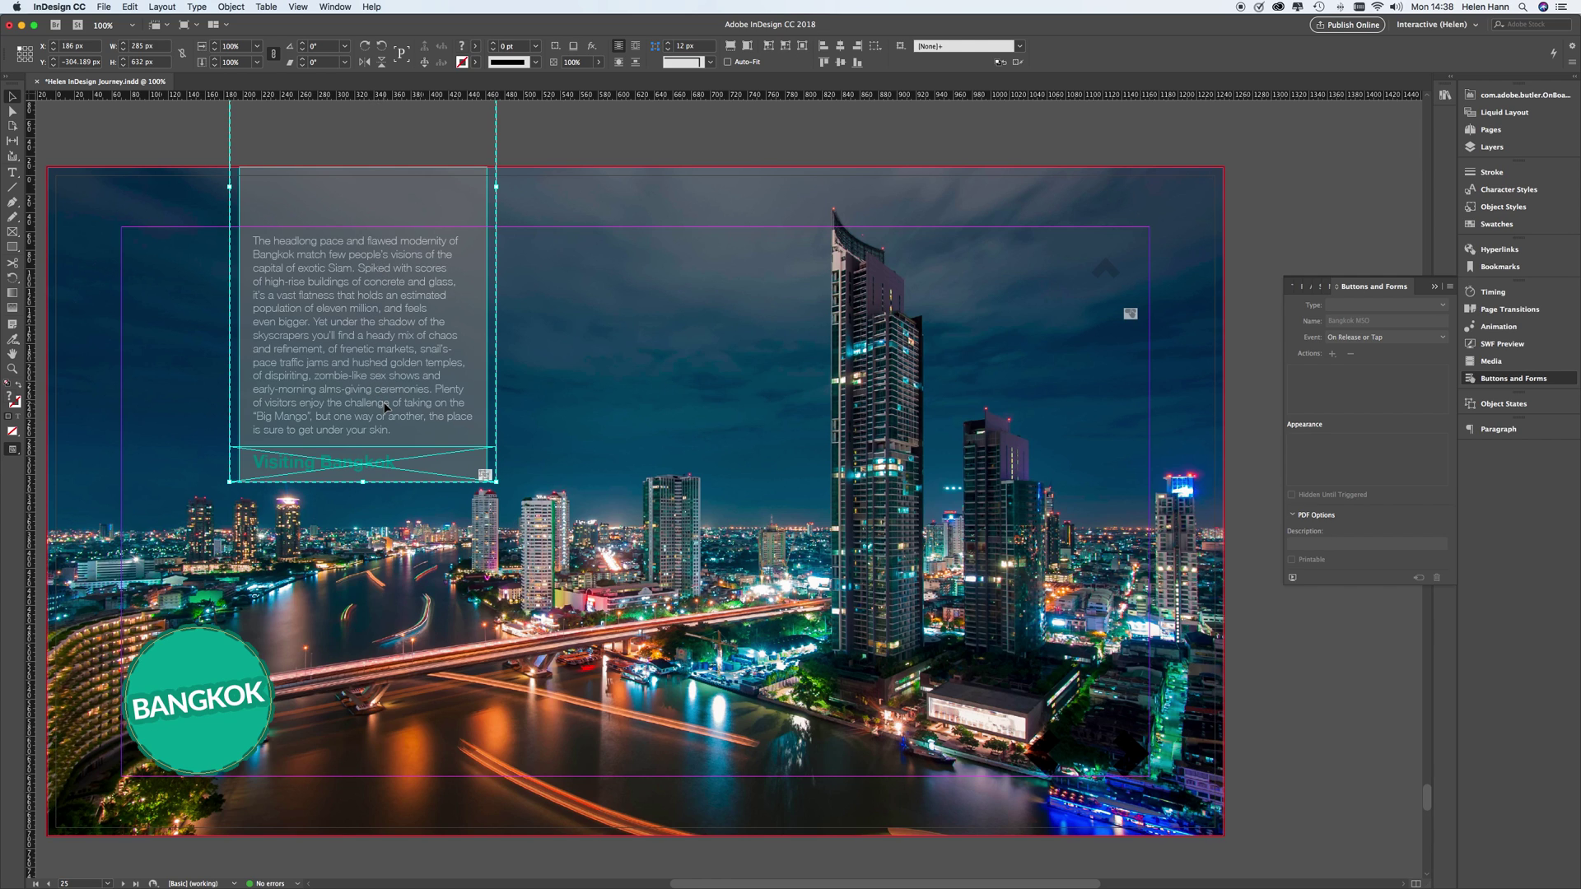
pyautogui.click(1504, 404)
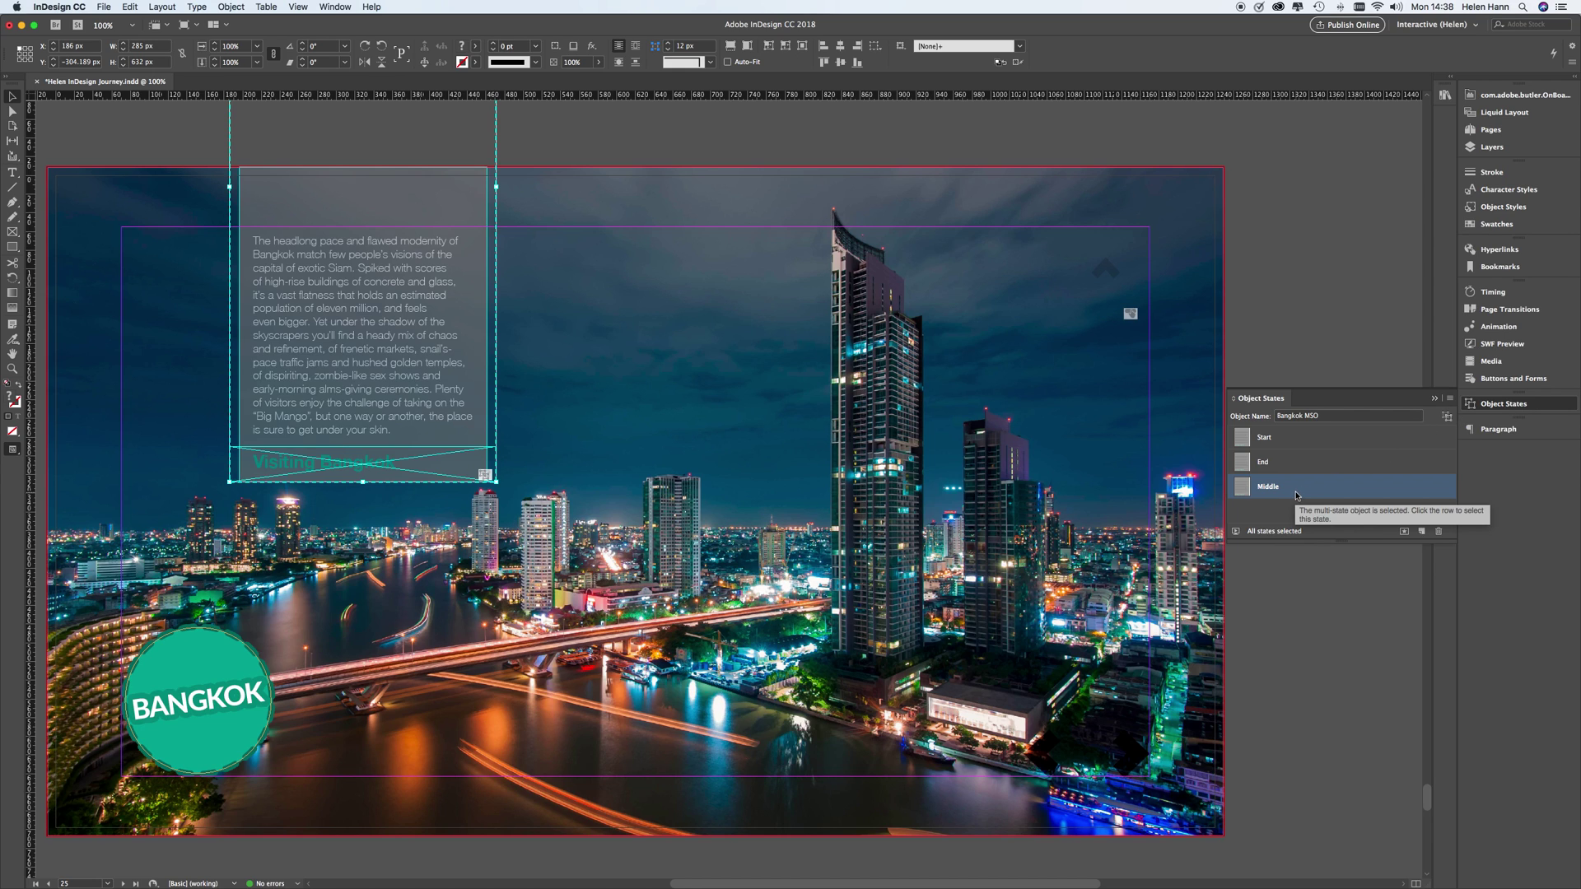
pyautogui.click(1492, 147)
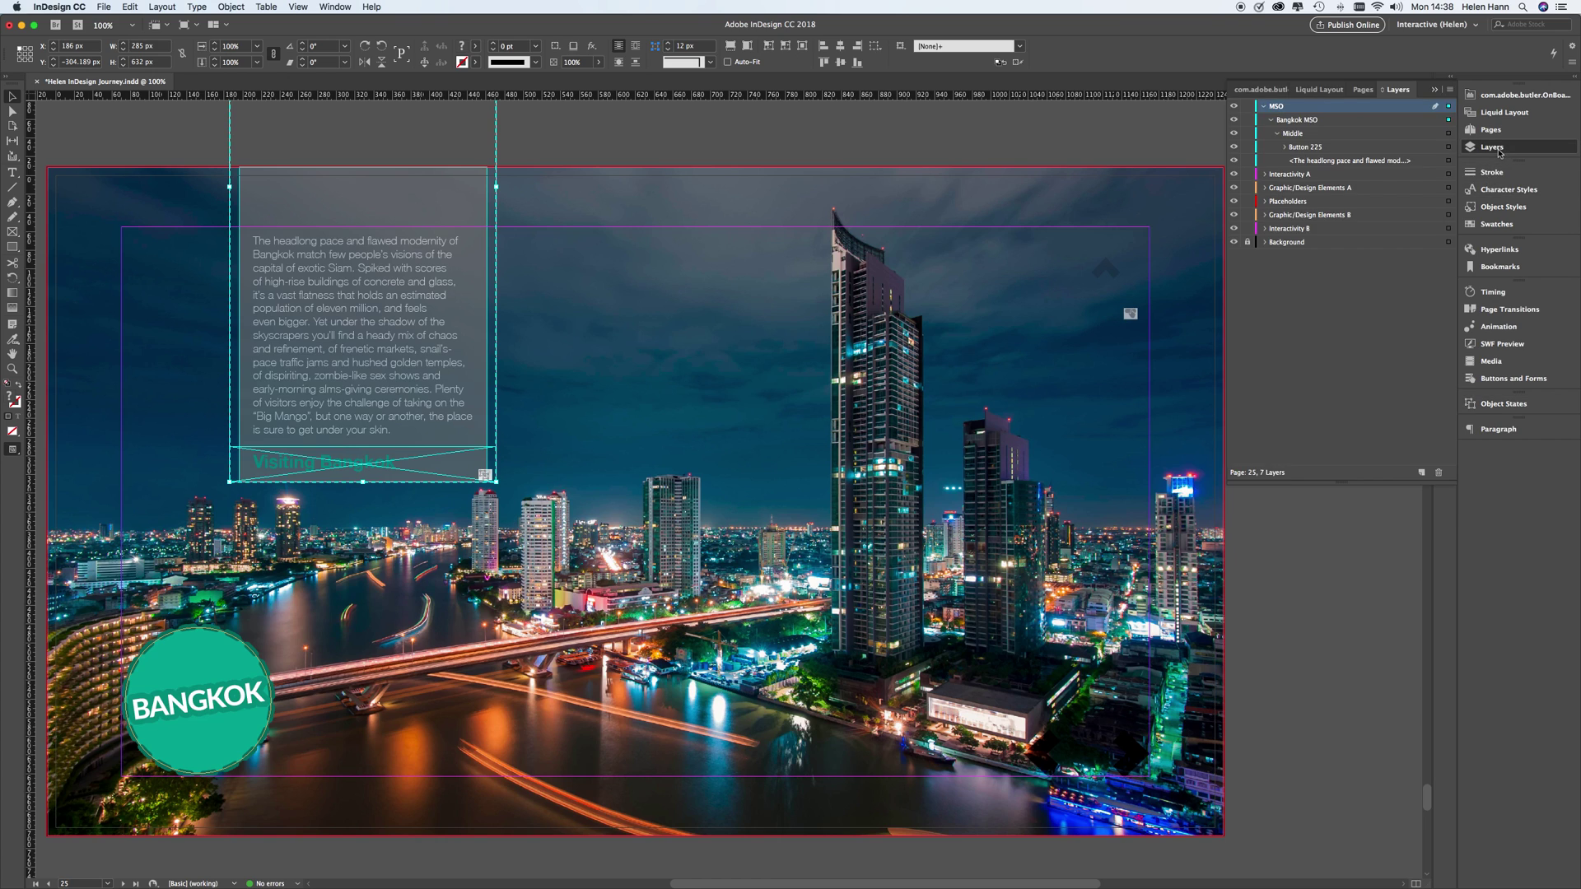
pyautogui.click(1448, 149)
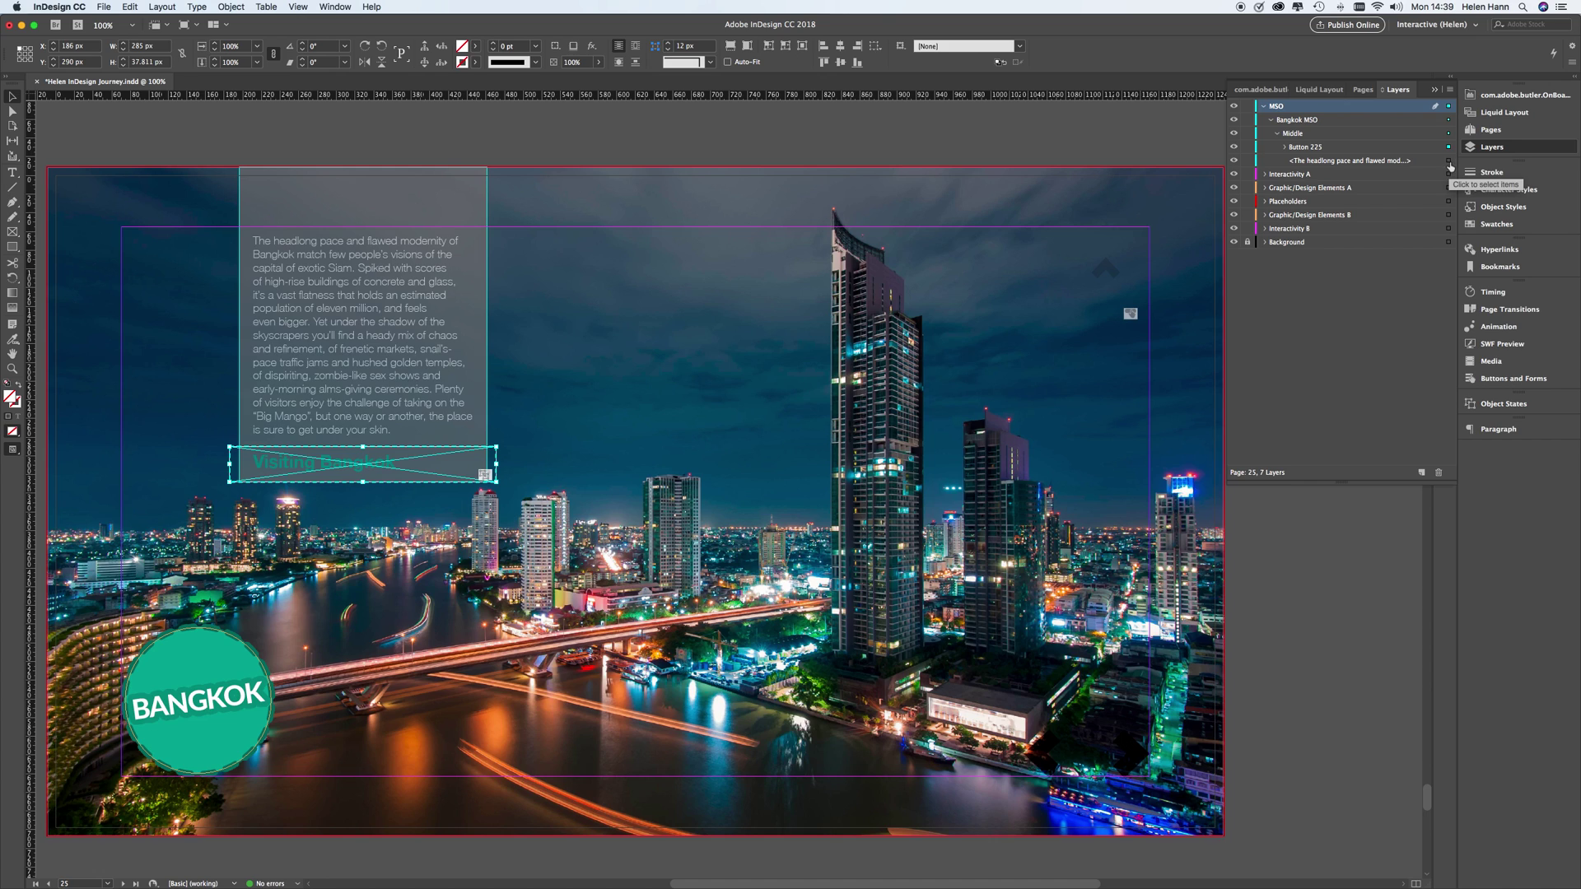
pyautogui.keyDown('shift'); pyautogui.click(1449, 162); pyautogui.keyUp('shift')
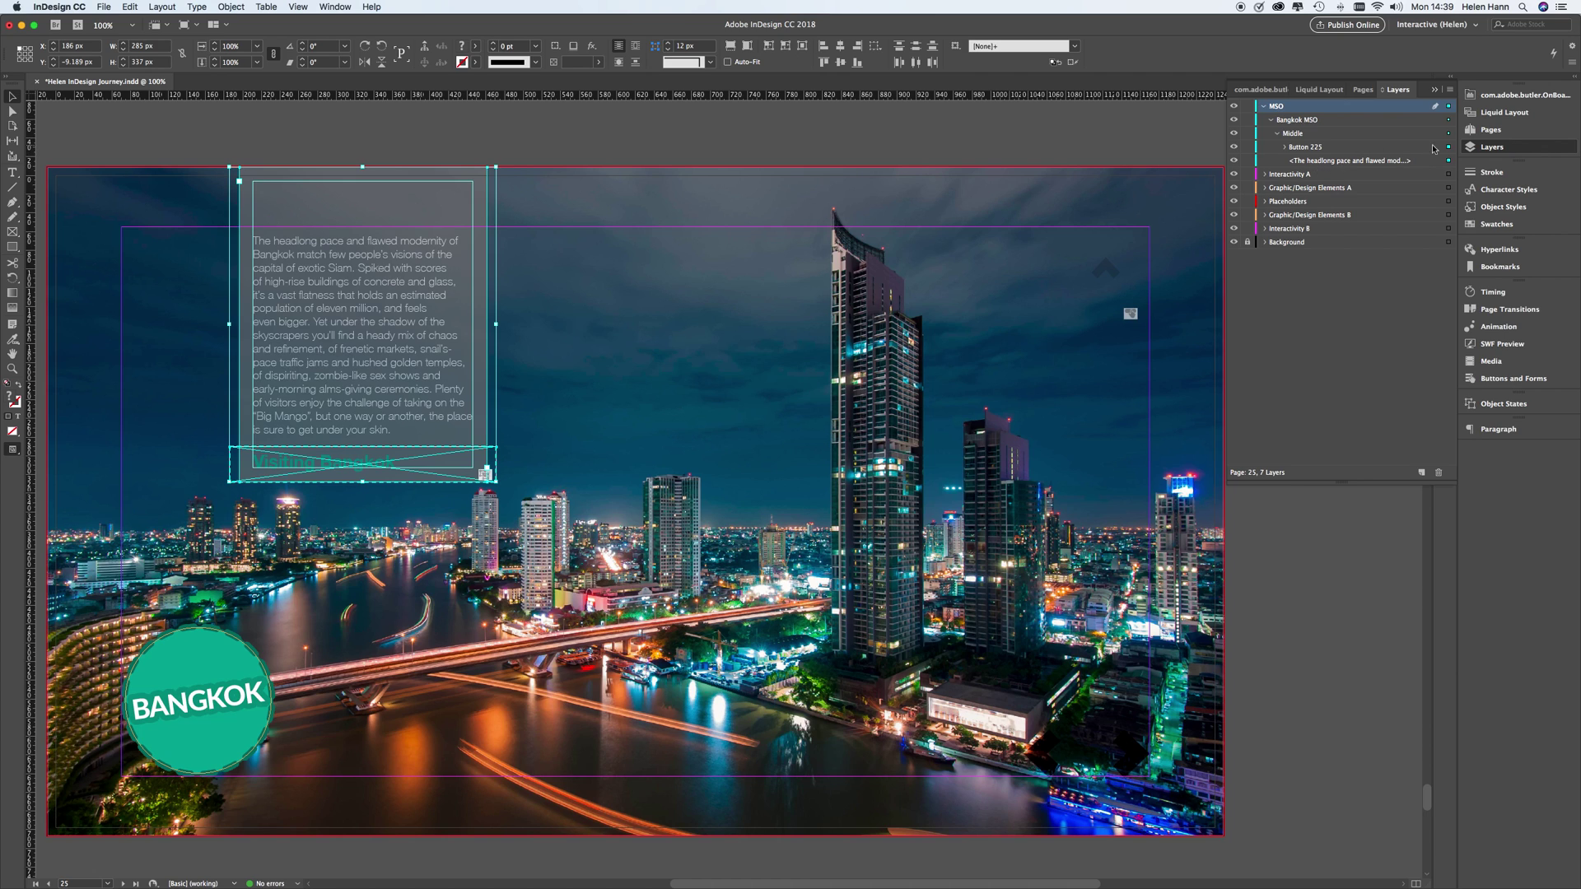
pyautogui.click(1497, 326)
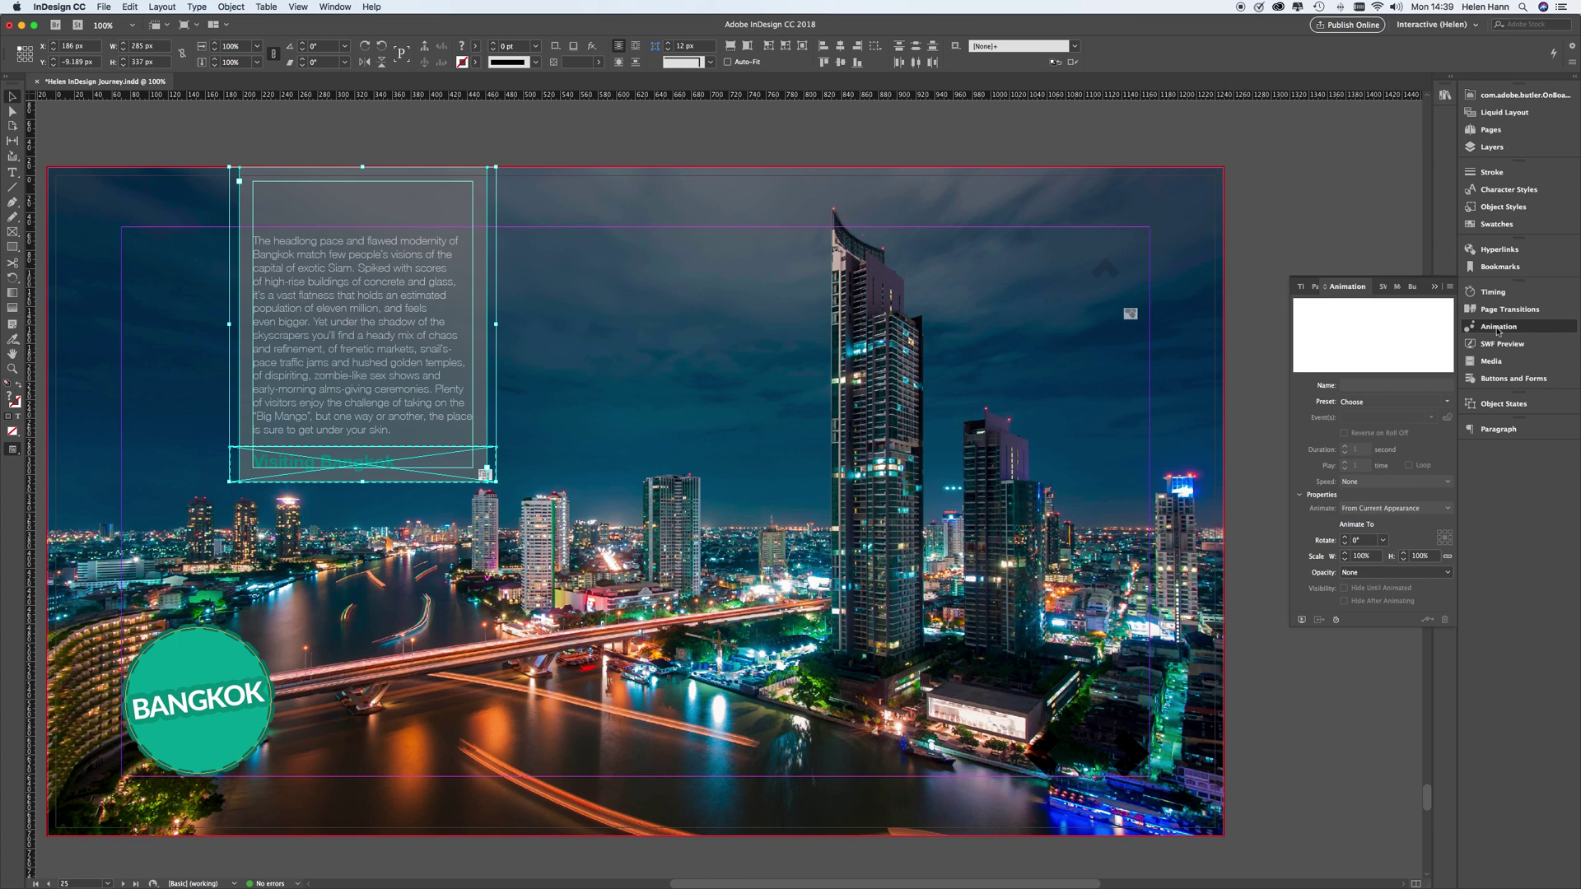
# Apply the Fly in from Top preset to the Middle-state items with Opacity set to None.
pyautogui.click(1447, 402)
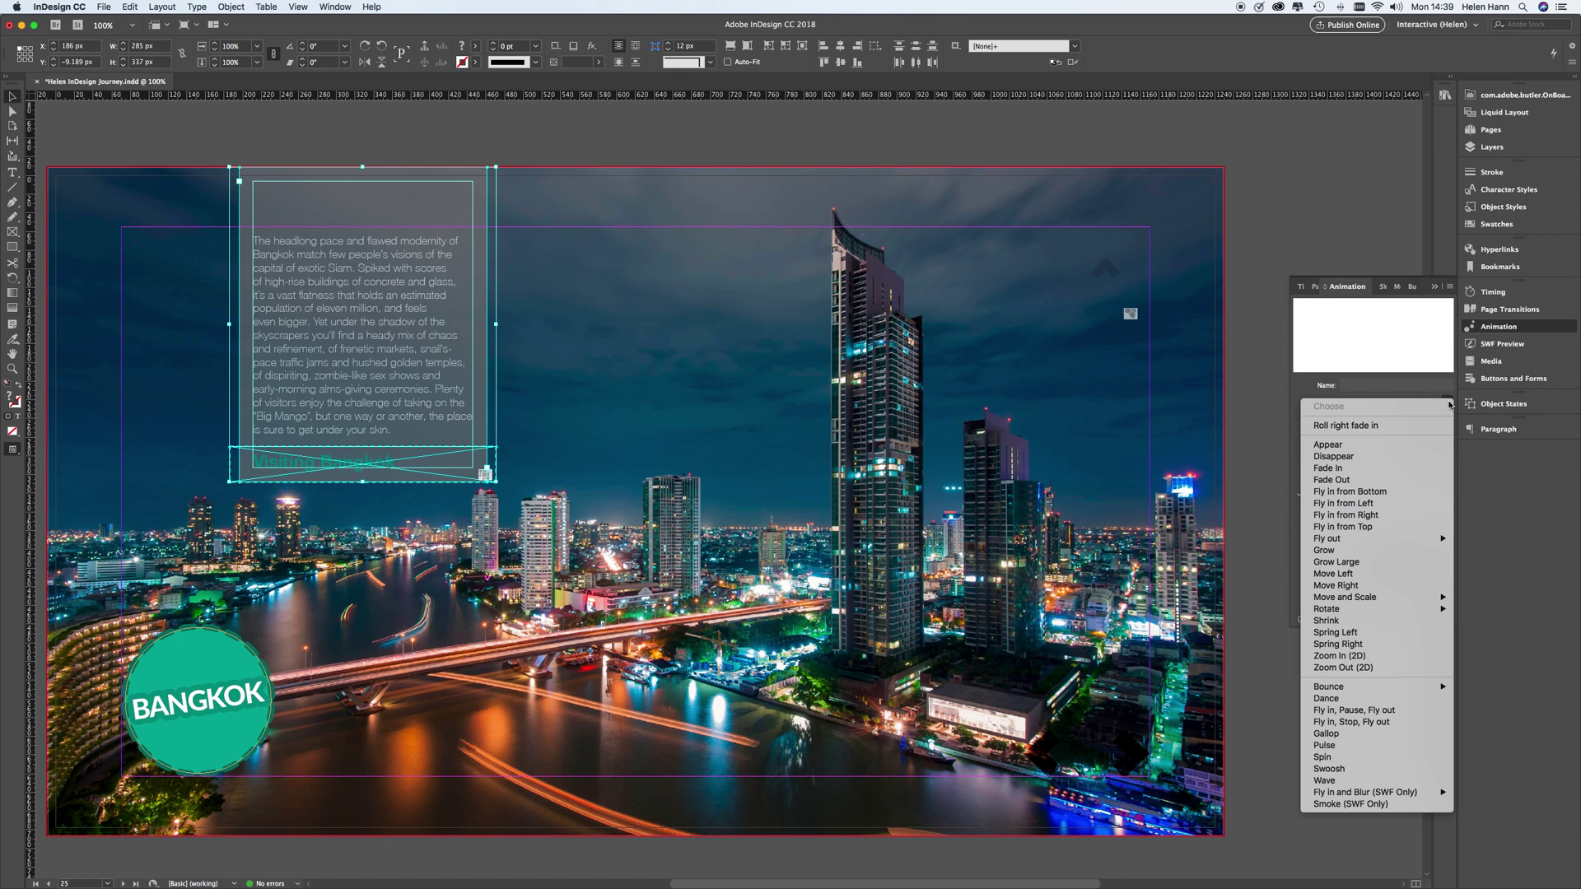
pyautogui.click(1390, 528)
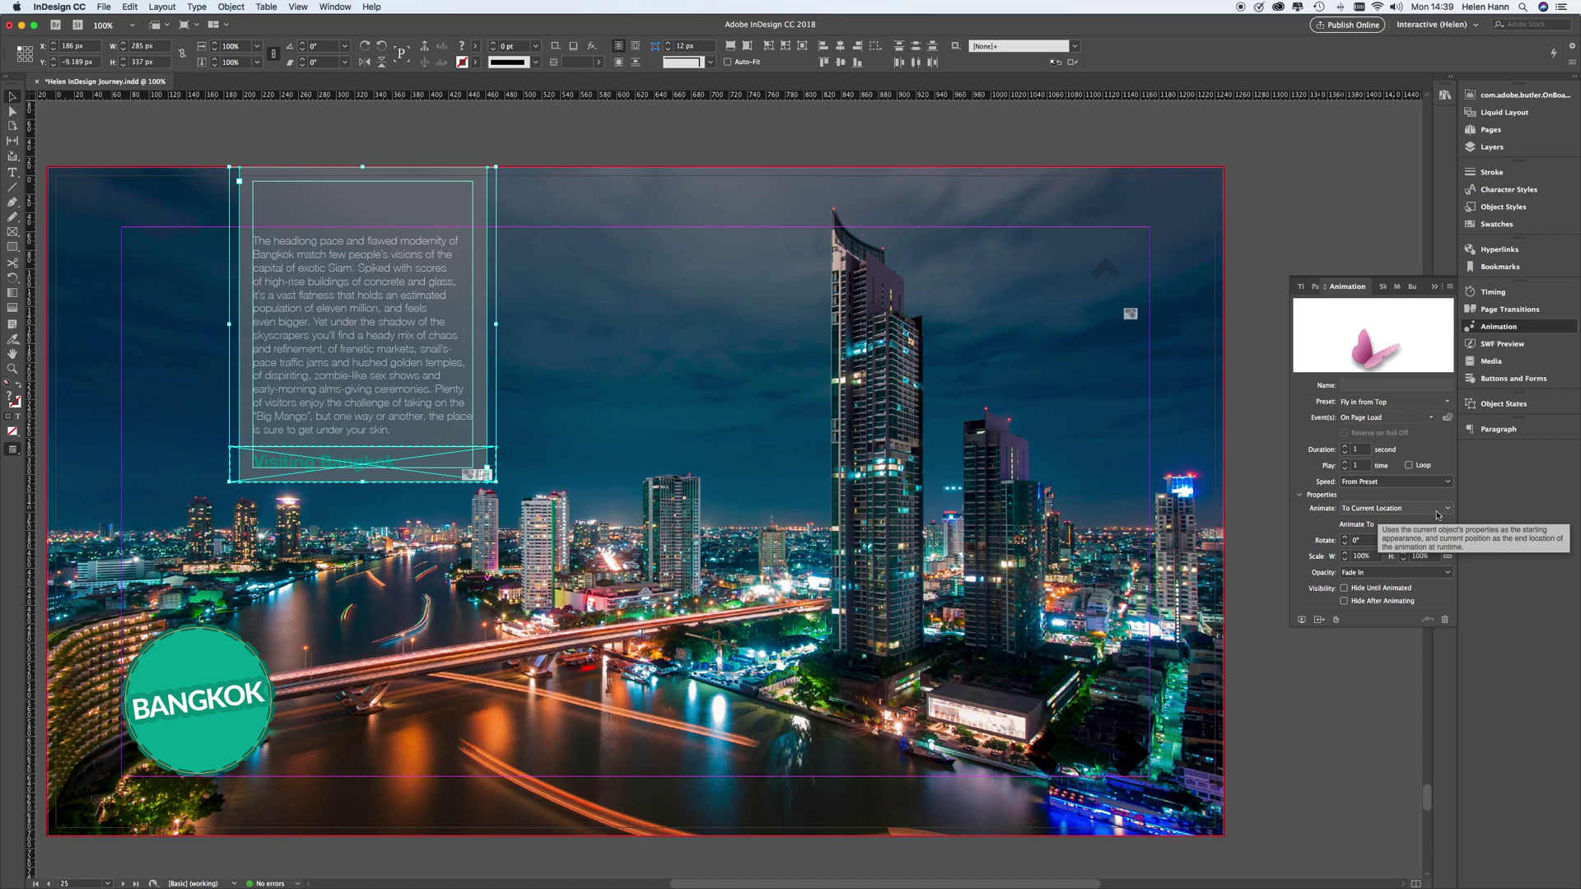
pyautogui.click(1444, 577)
pyautogui.click(1385, 588)
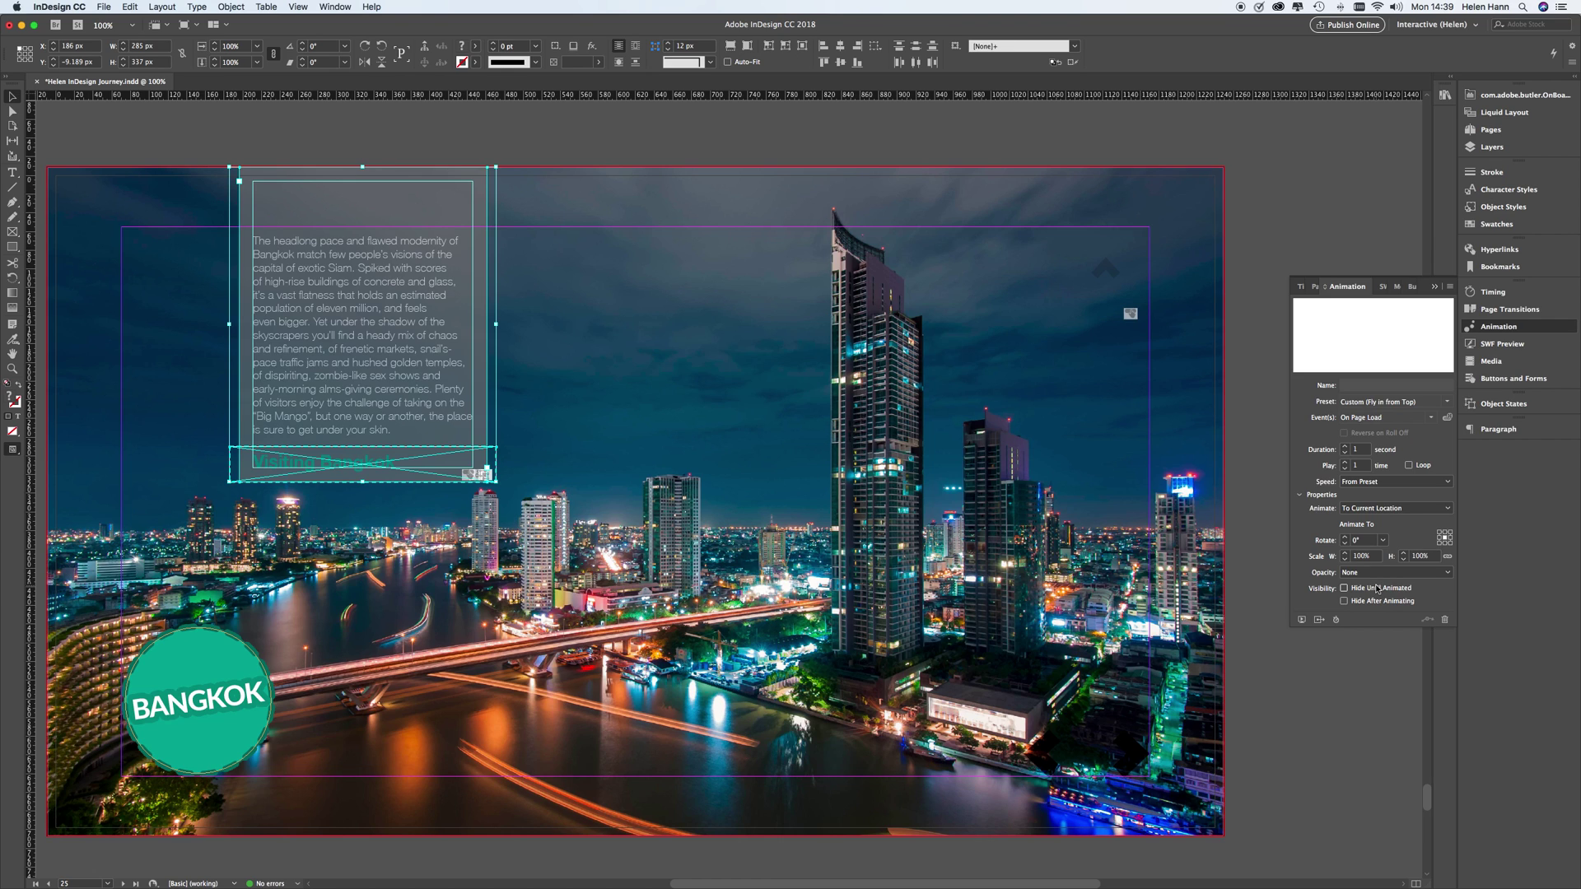
pyautogui.click(1493, 292)
# Set Button 225 and the Middle-state text frame to Play Together, then select the Bangkok MSO.
pyautogui.click(1326, 365)
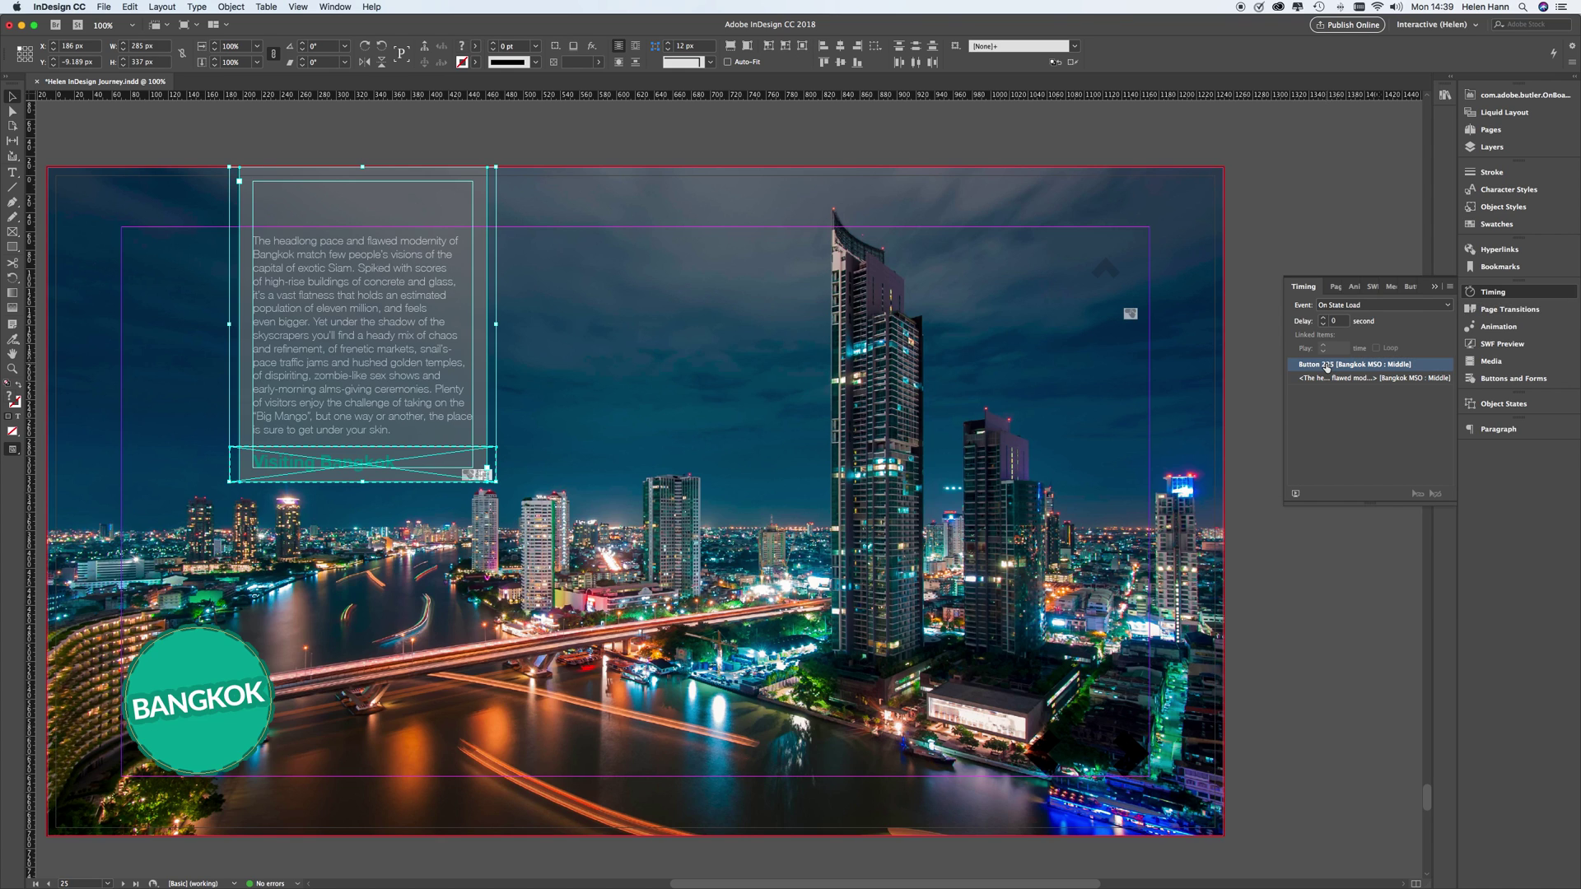
pyautogui.keyDown('shift'); pyautogui.click(1323, 377); pyautogui.keyUp('shift')
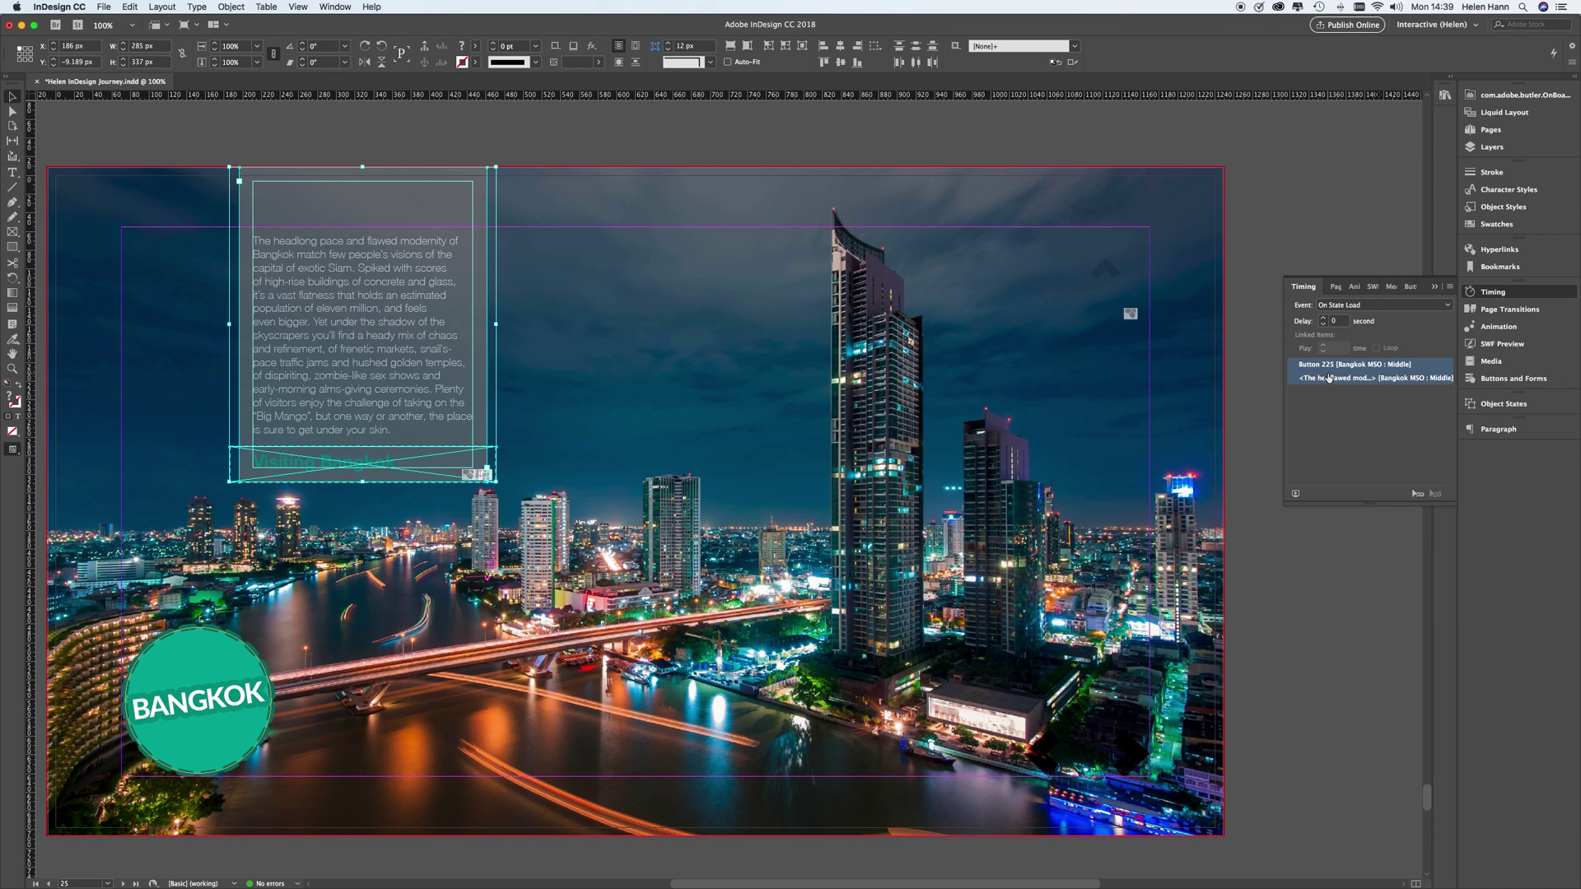
pyautogui.click(1417, 495)
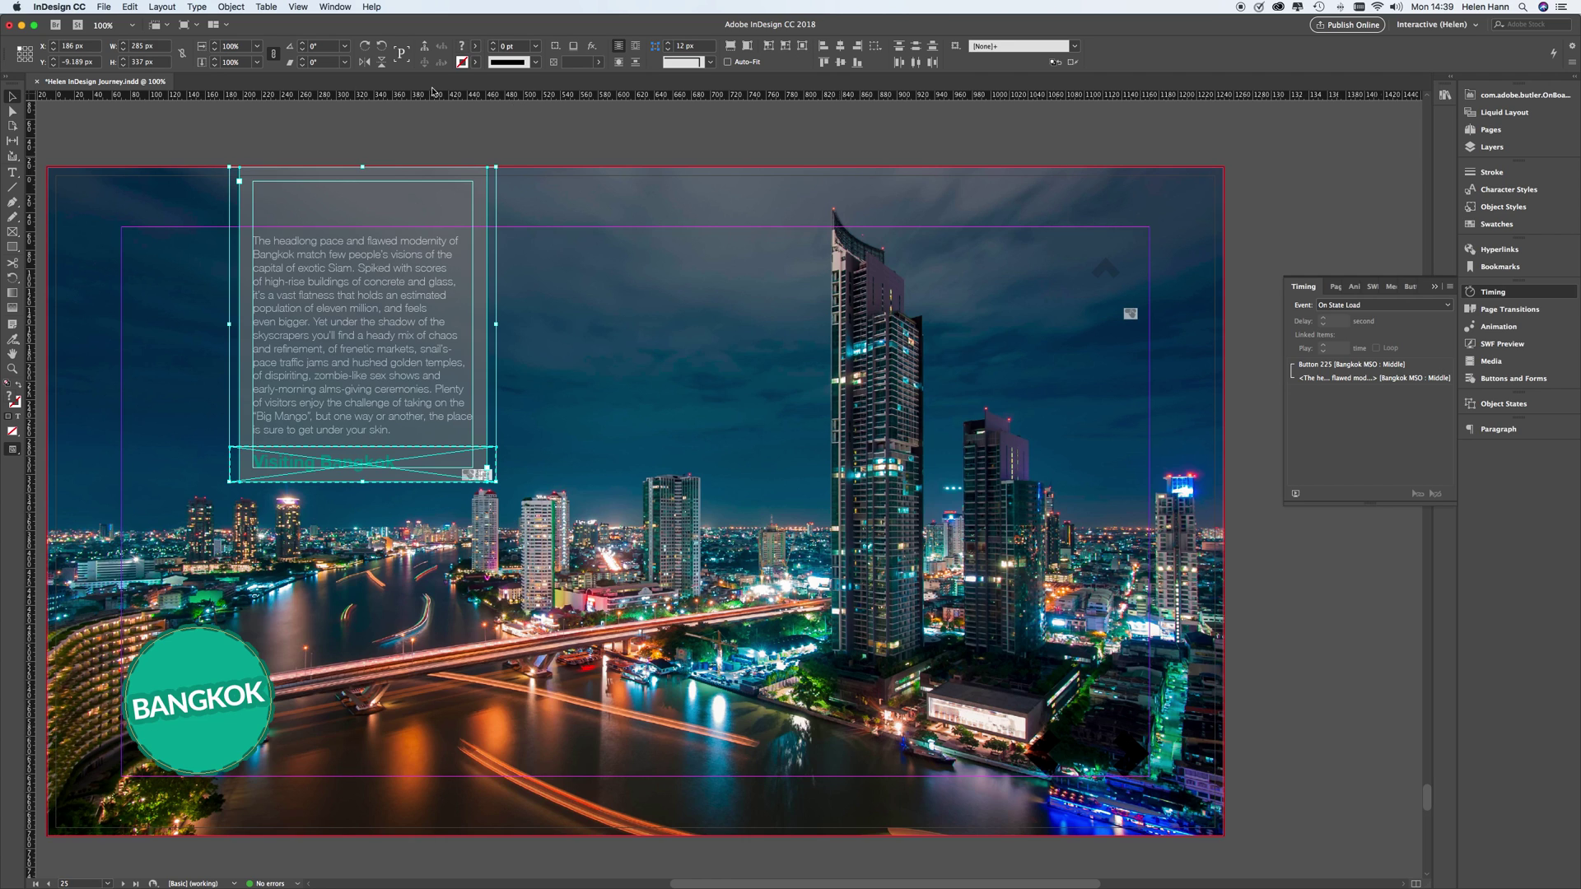
pyautogui.click(635, 500)
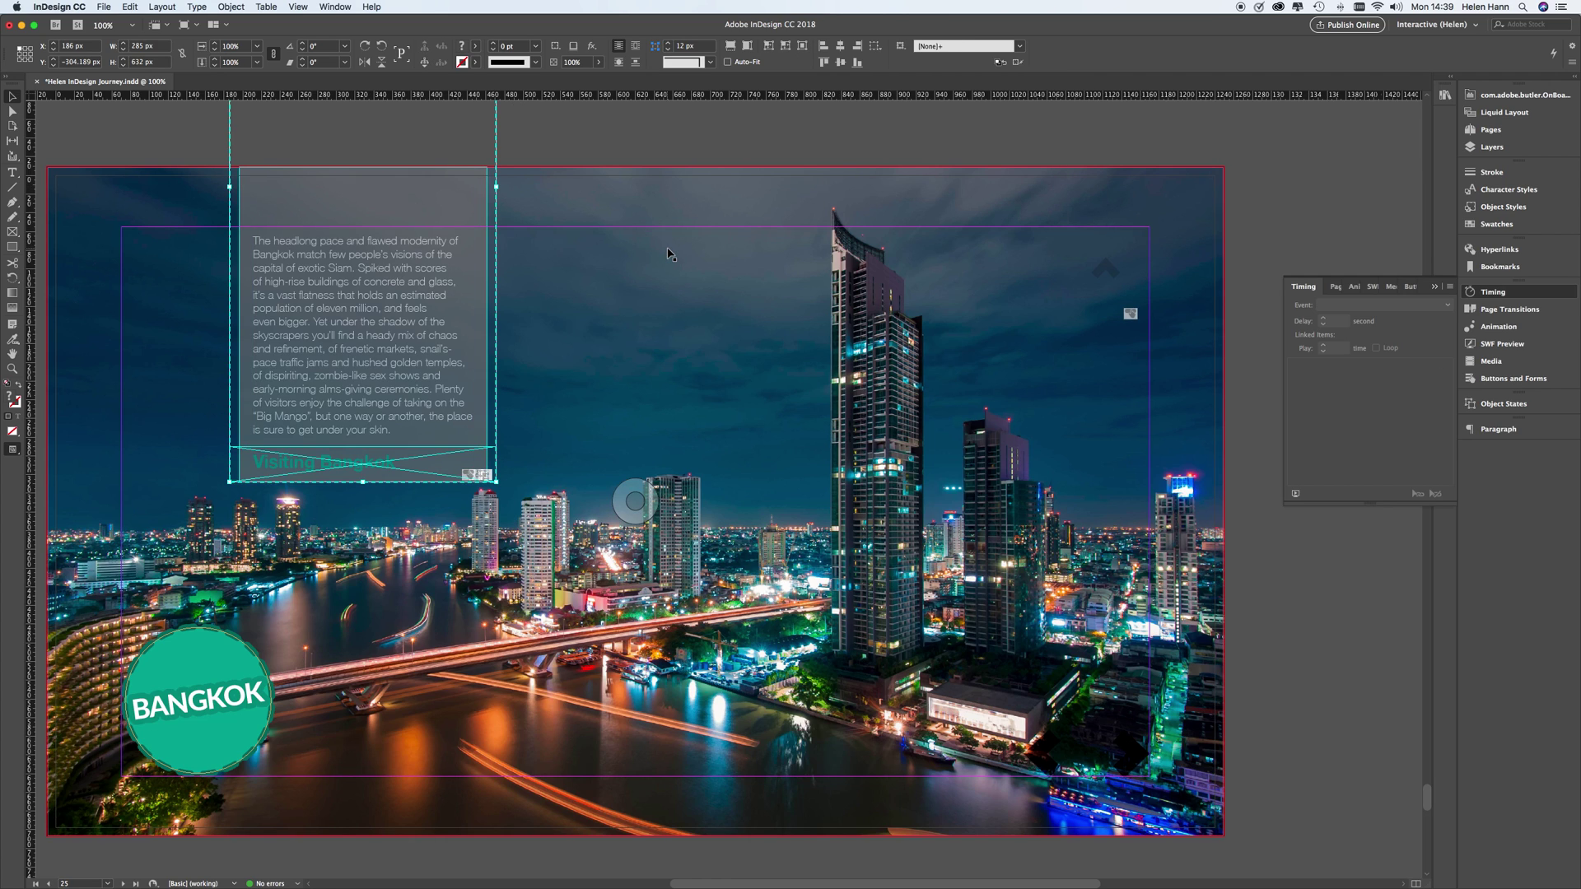
# Show Bangkok MSO's End state and select Button 224 plus its body text frame in Layers.
pyautogui.click(1518, 404)
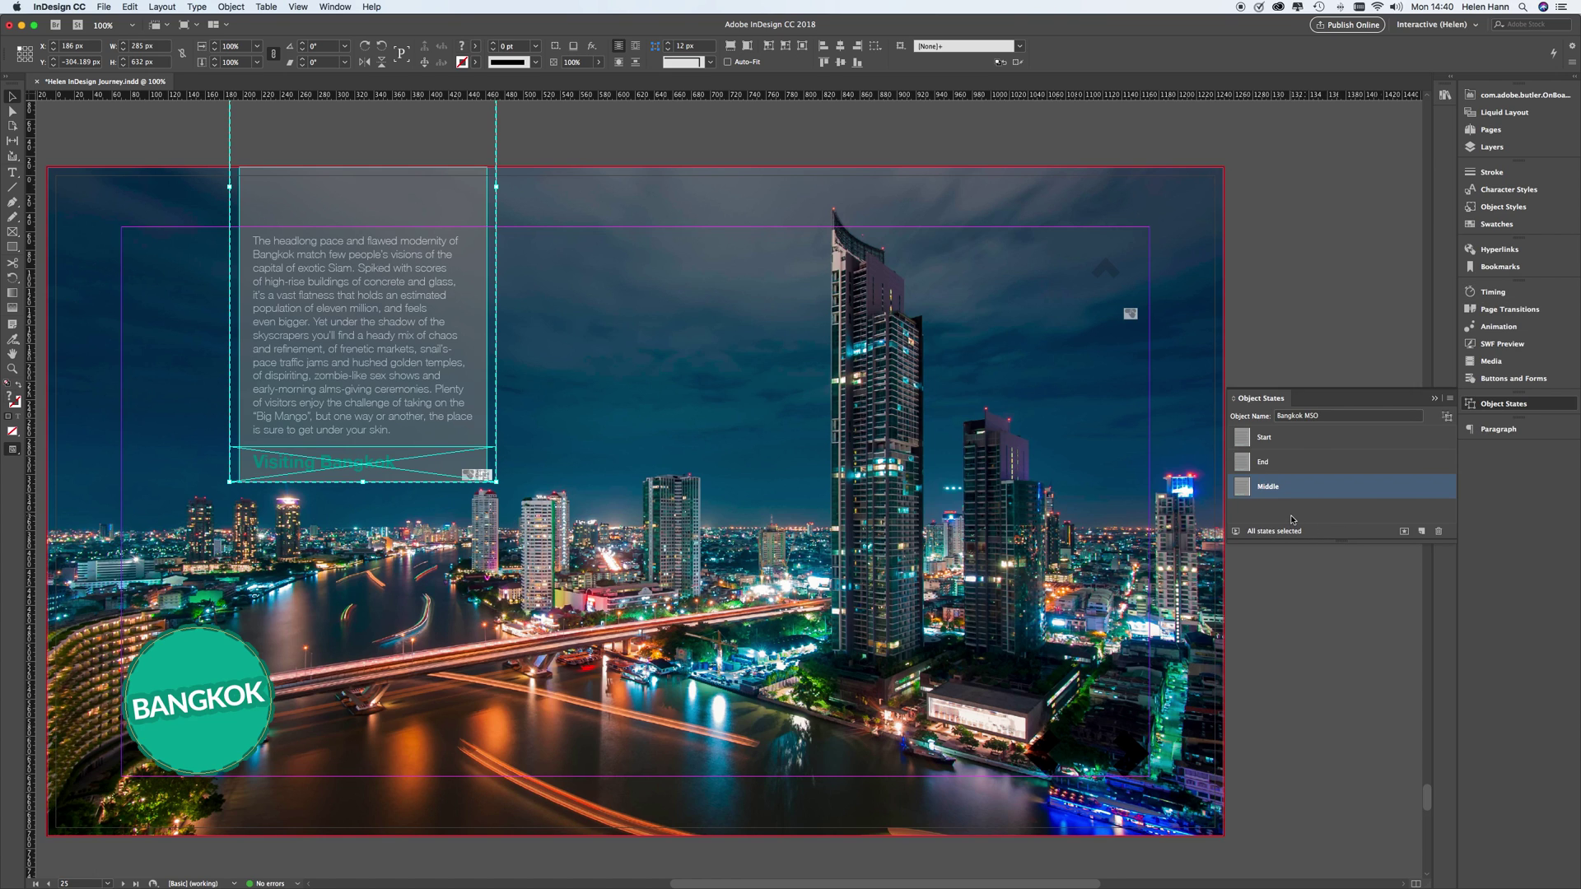
pyautogui.click(1268, 462)
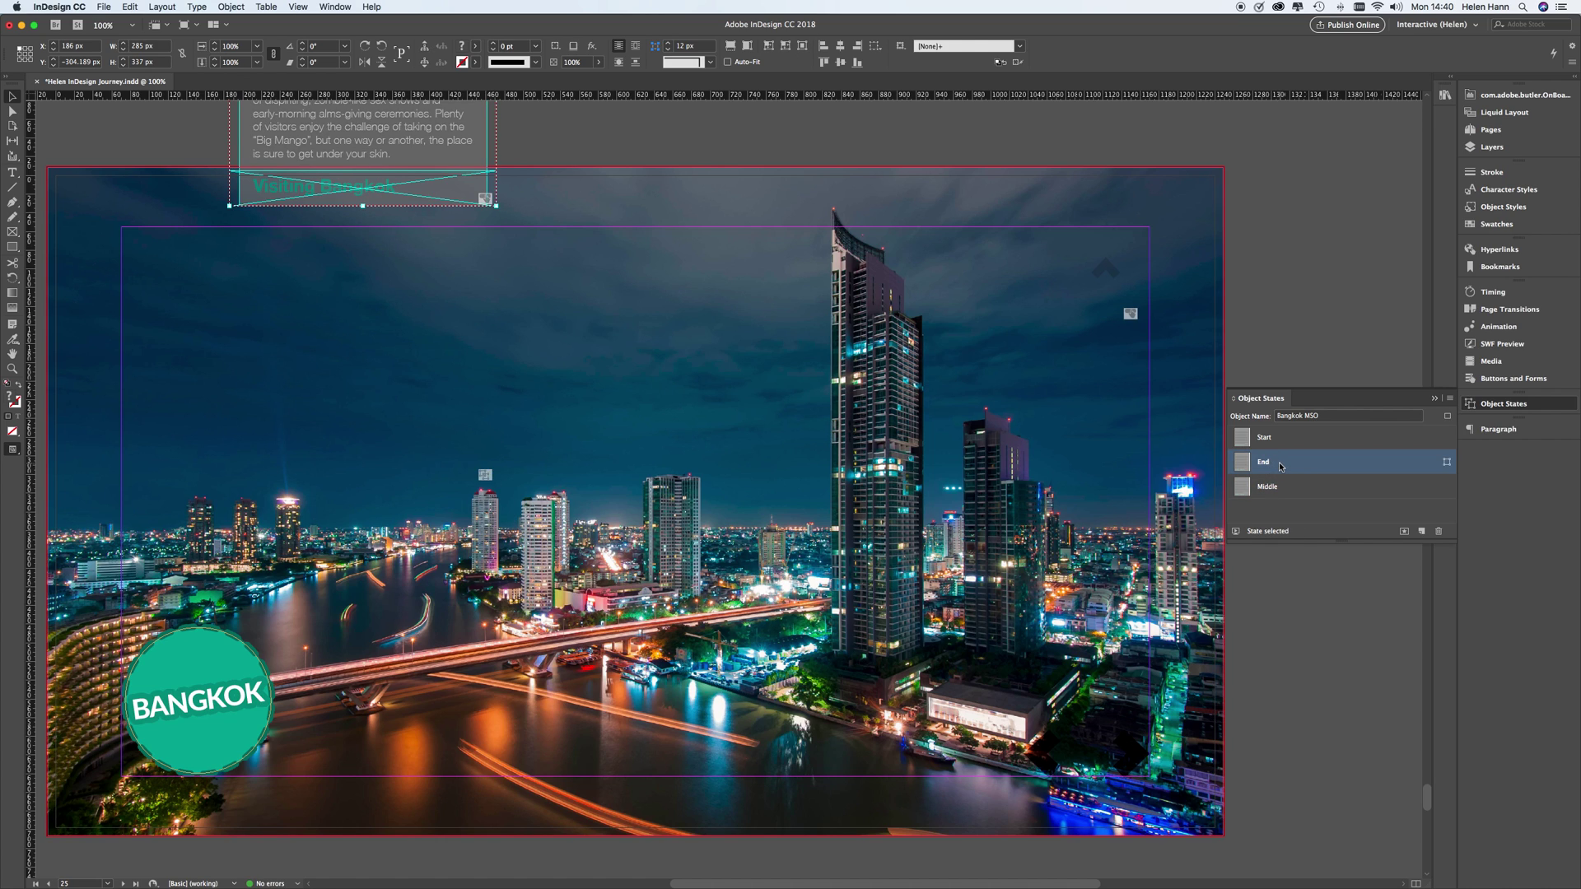
pyautogui.click(1490, 147)
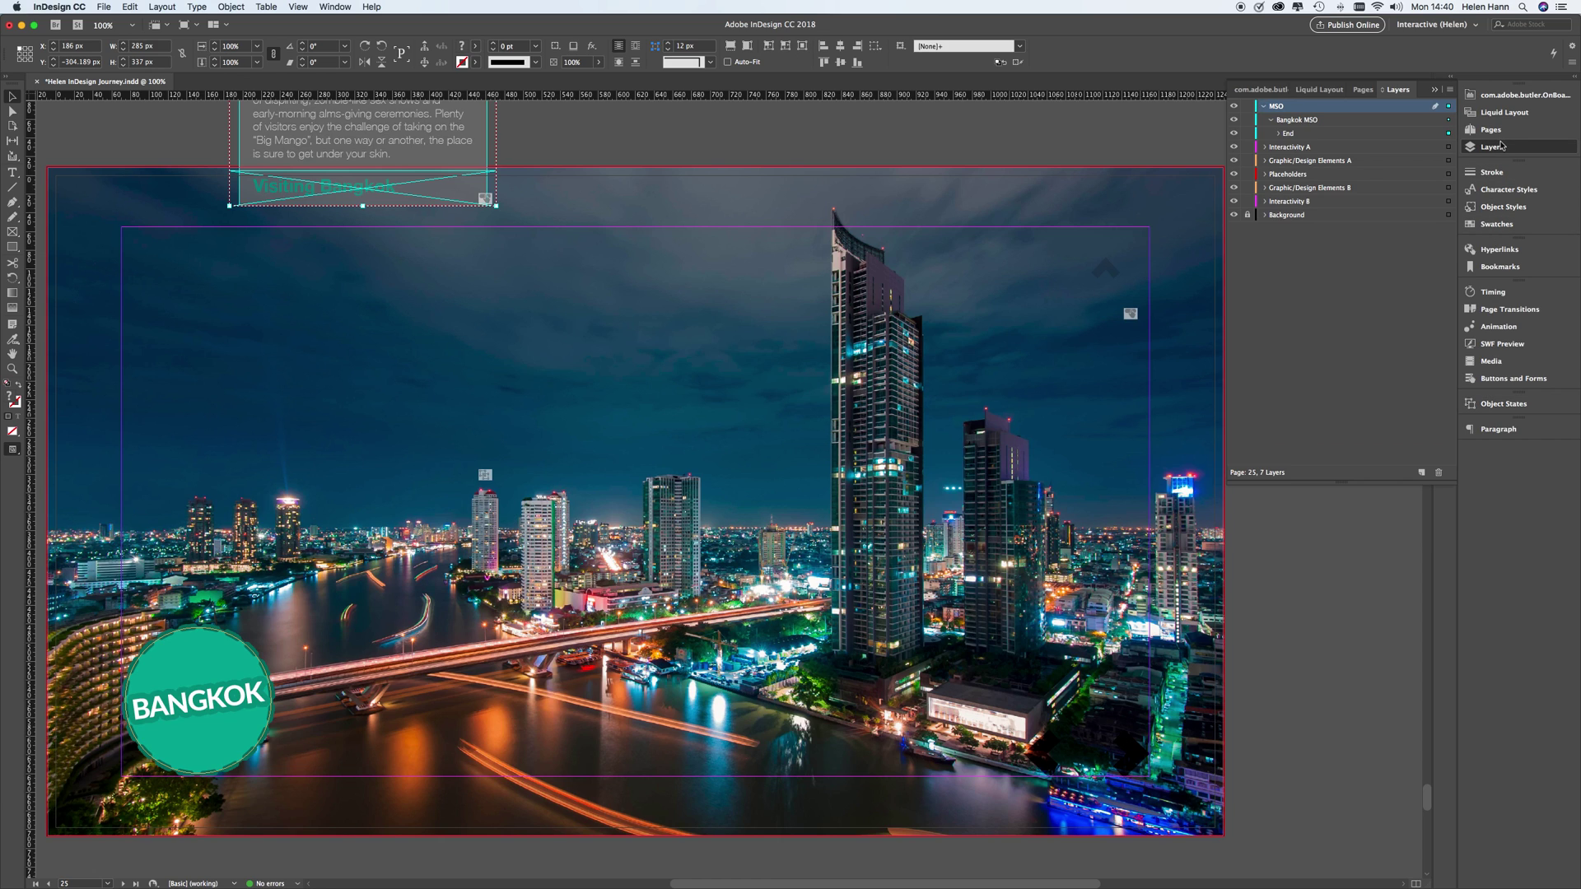
pyautogui.click(1279, 134)
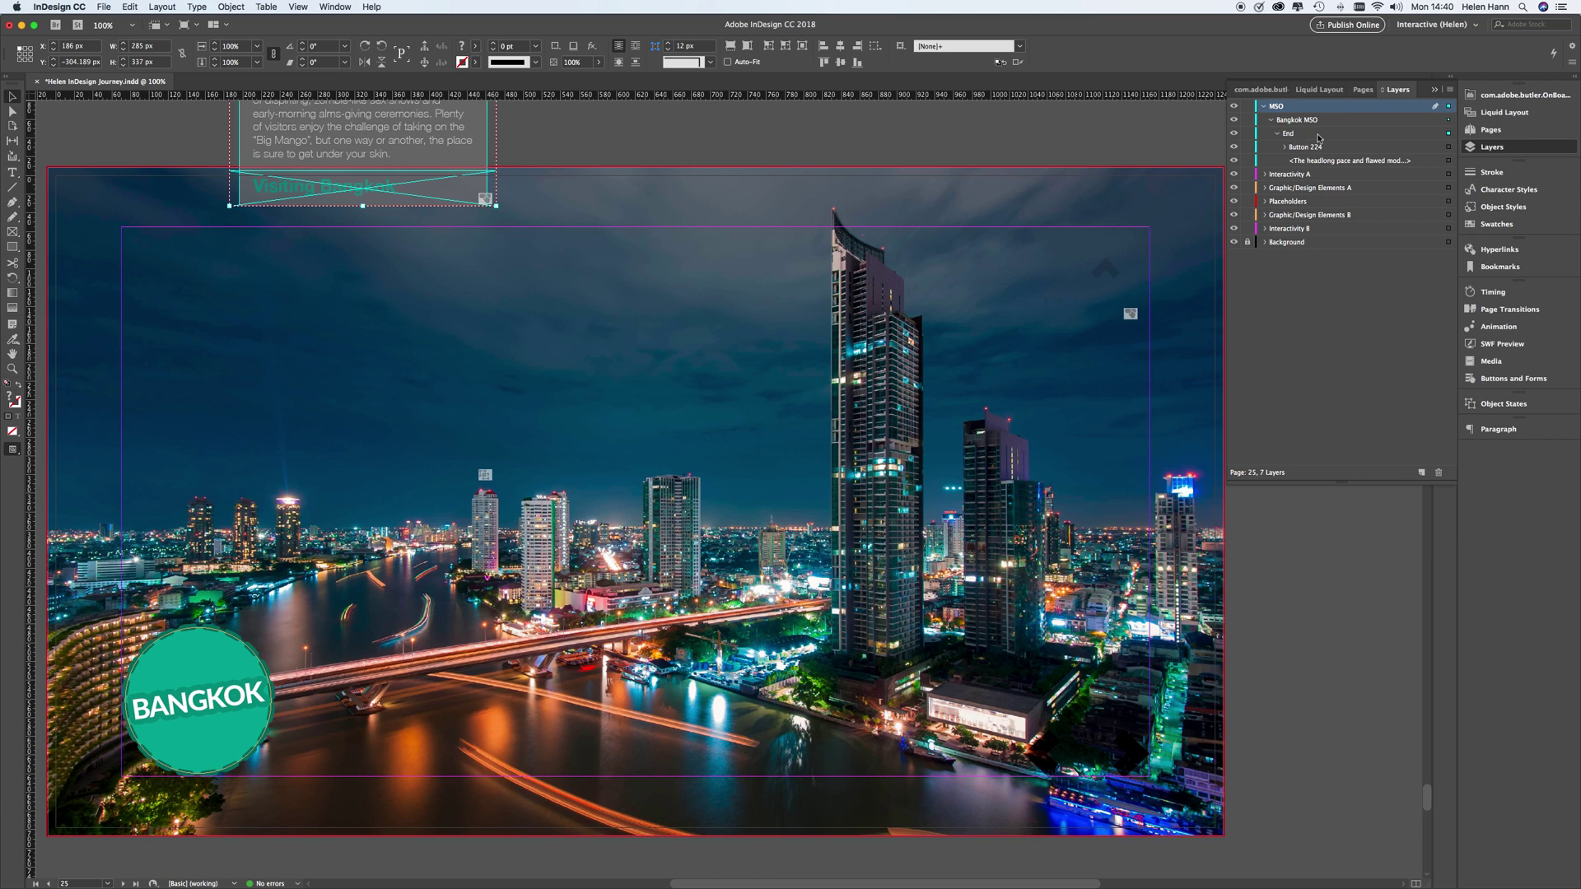
pyautogui.click(1448, 161)
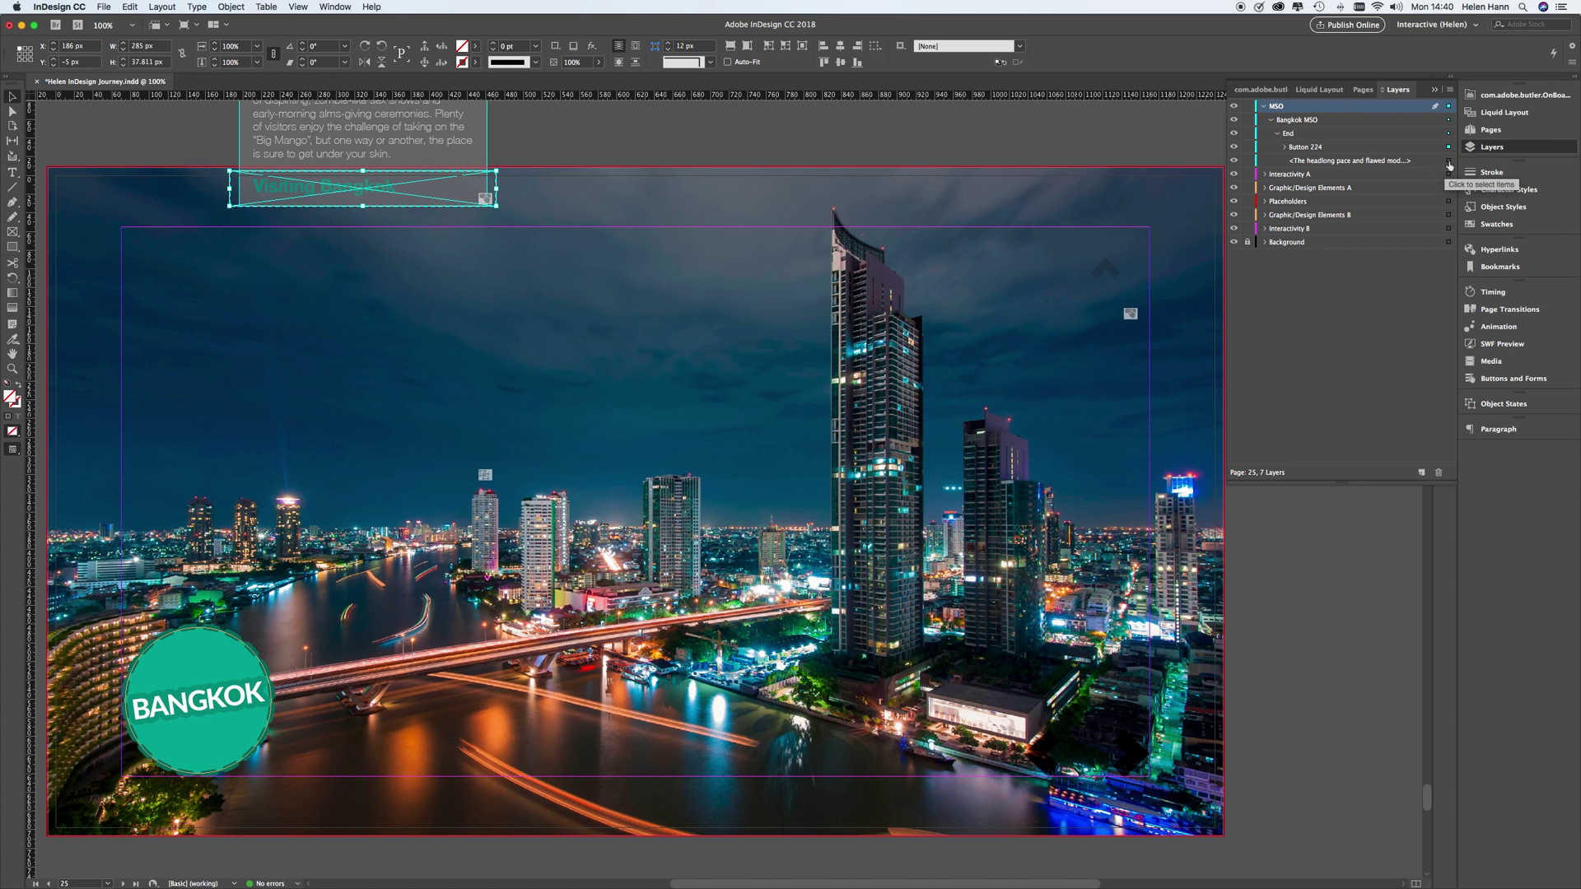
pyautogui.keyDown('shift'); pyautogui.click(1449, 173); pyautogui.keyUp('shift')
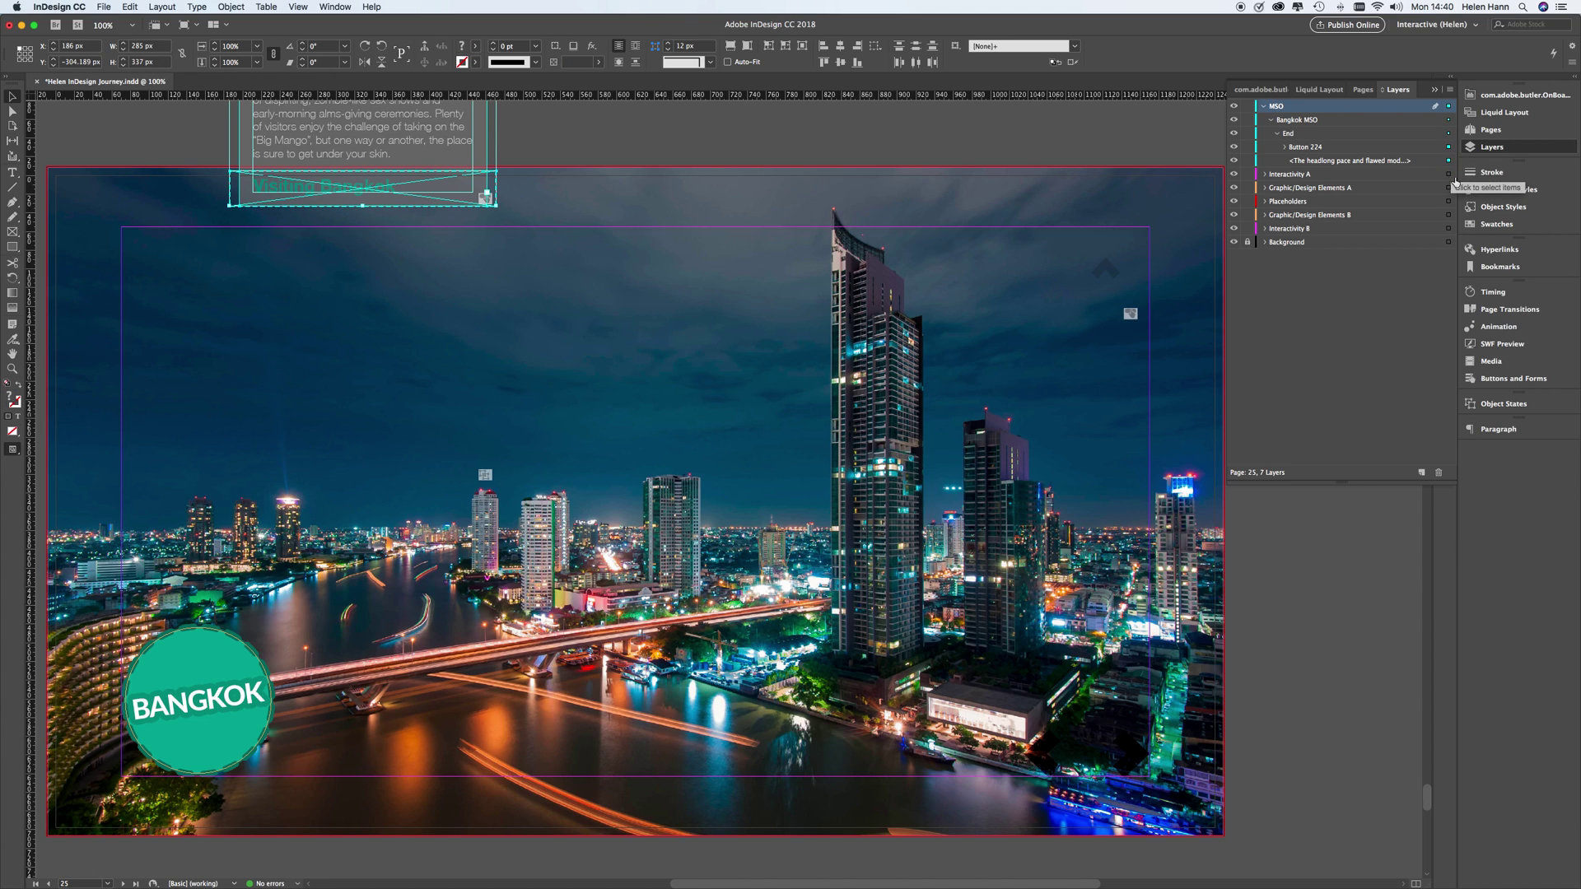
# Give the End-state button and text frame the Fly in from Bottom preset with Opacity None.
pyautogui.click(1494, 327)
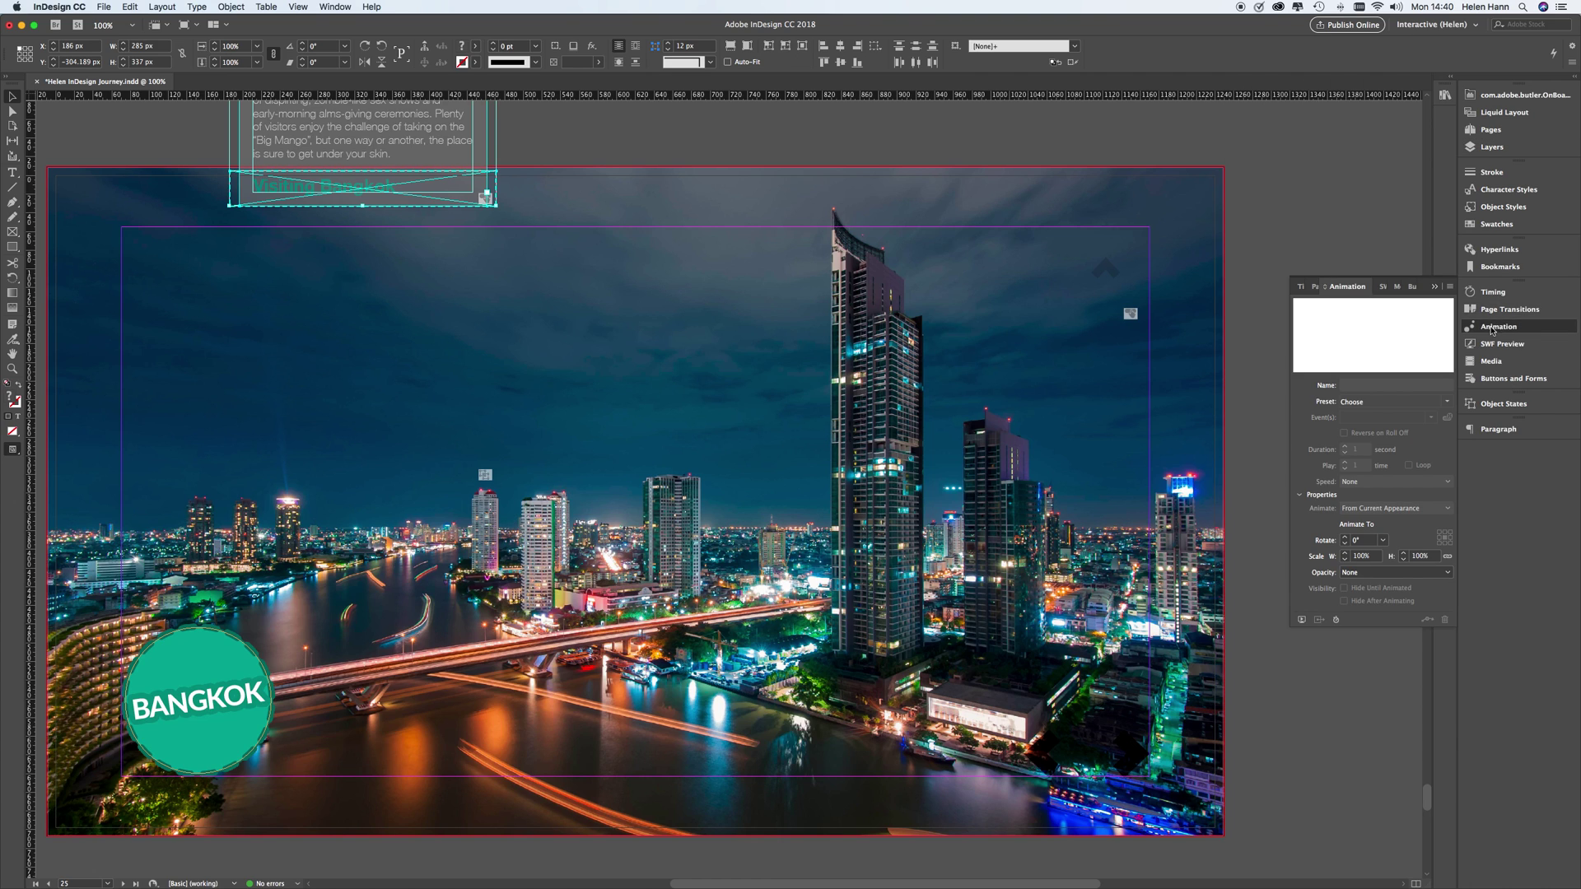
pyautogui.click(1445, 403)
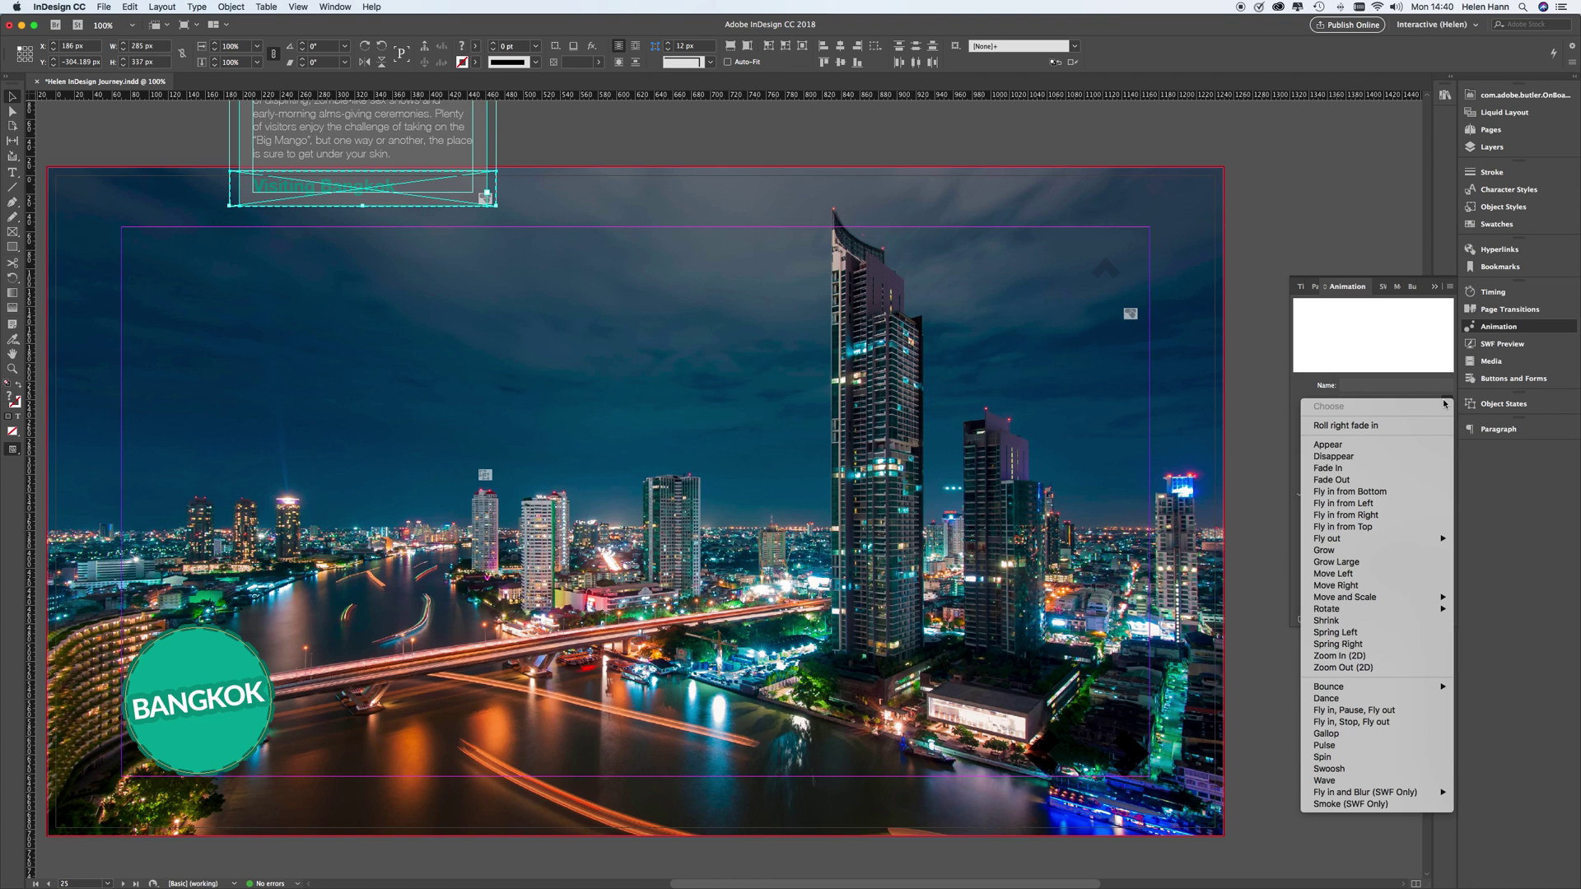
pyautogui.click(1416, 492)
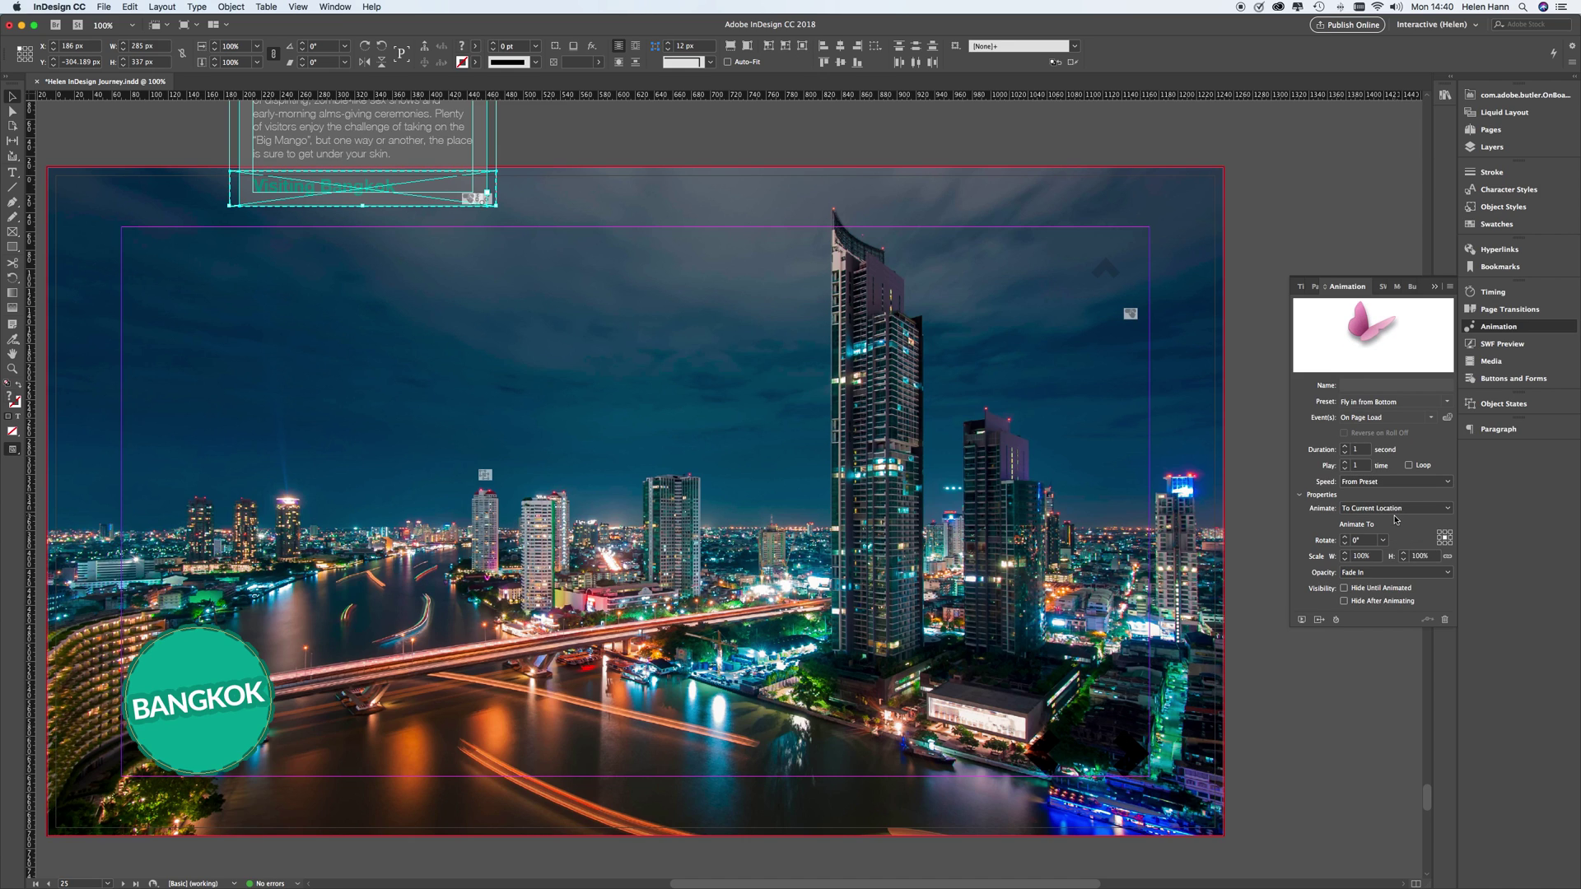
pyautogui.click(1391, 572)
pyautogui.click(1389, 589)
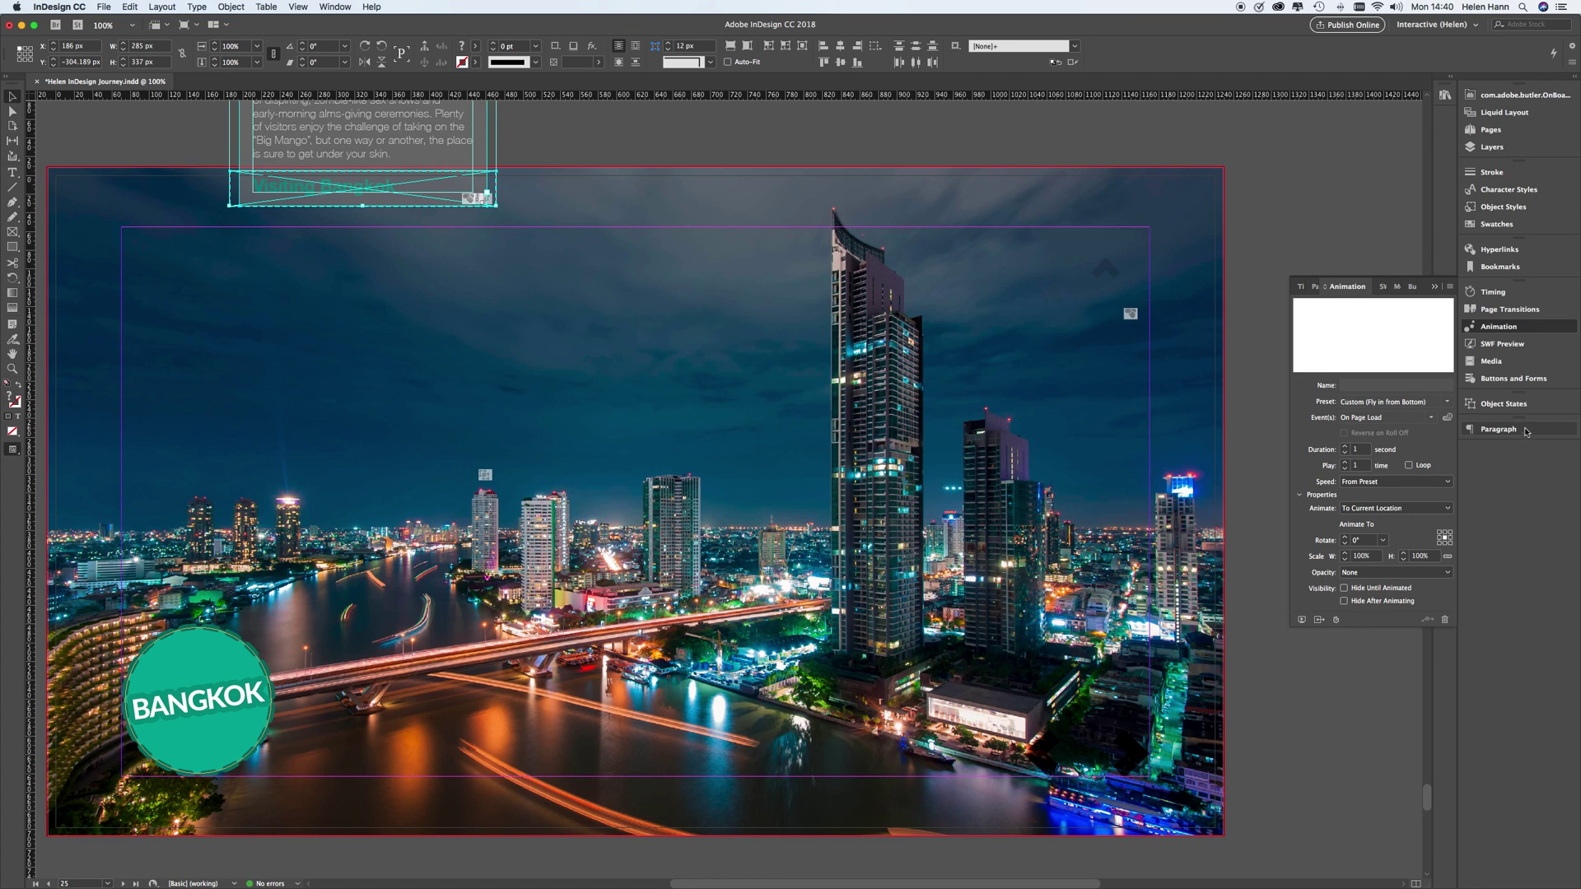
pyautogui.click(1492, 292)
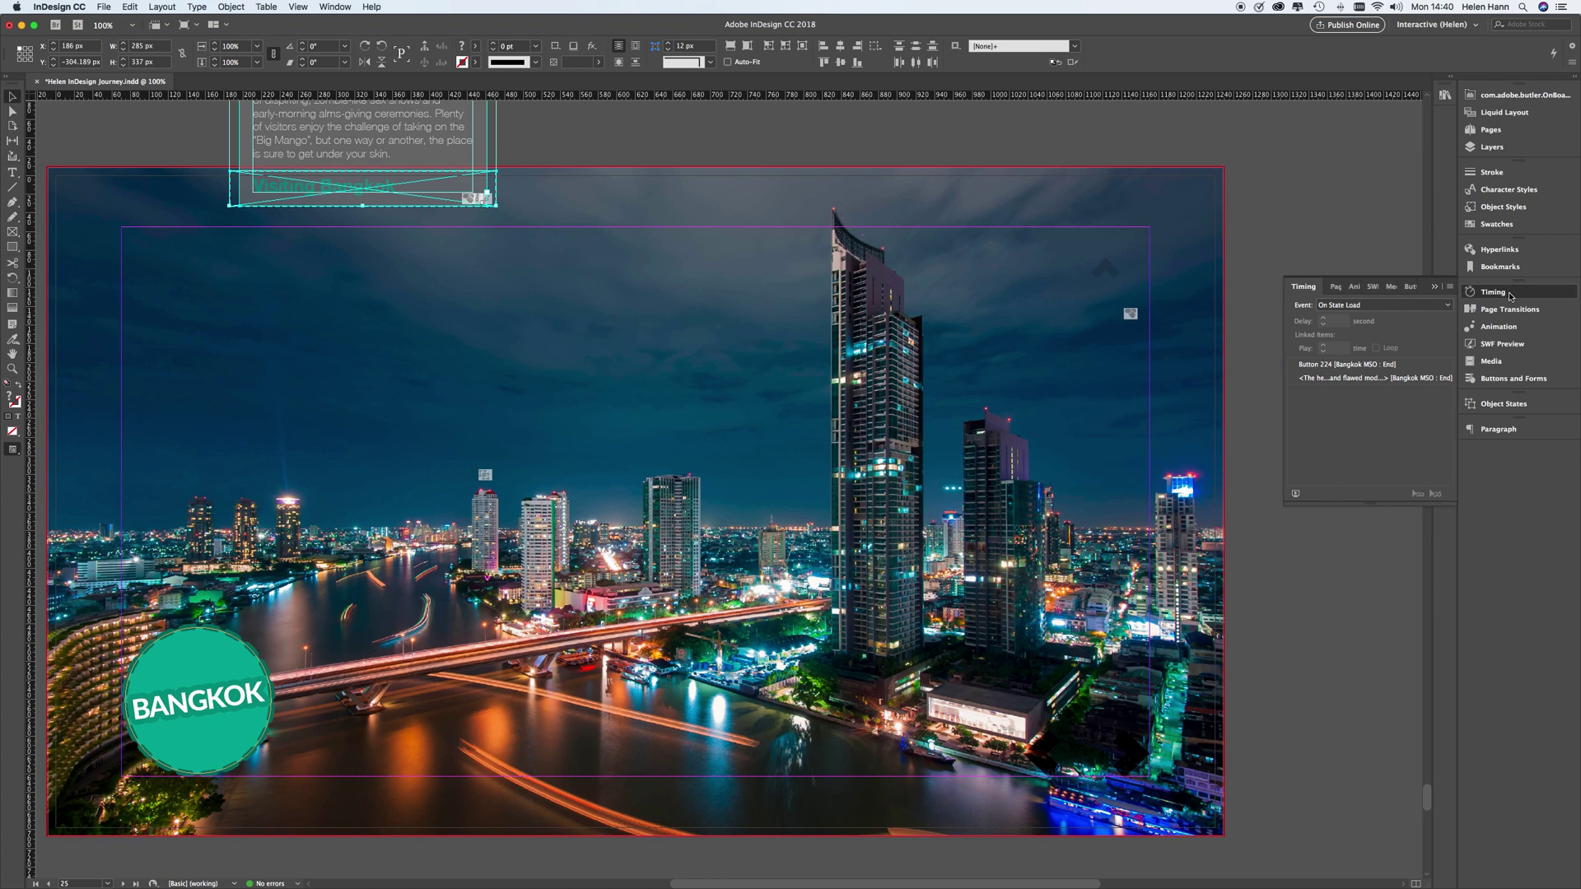
# Set Button 224 and the End-state text frame to Play Together, then open the EPUB preview.
pyautogui.click(1353, 366)
pyautogui.keyDown('shift'); pyautogui.click(1350, 379); pyautogui.keyUp('shift')
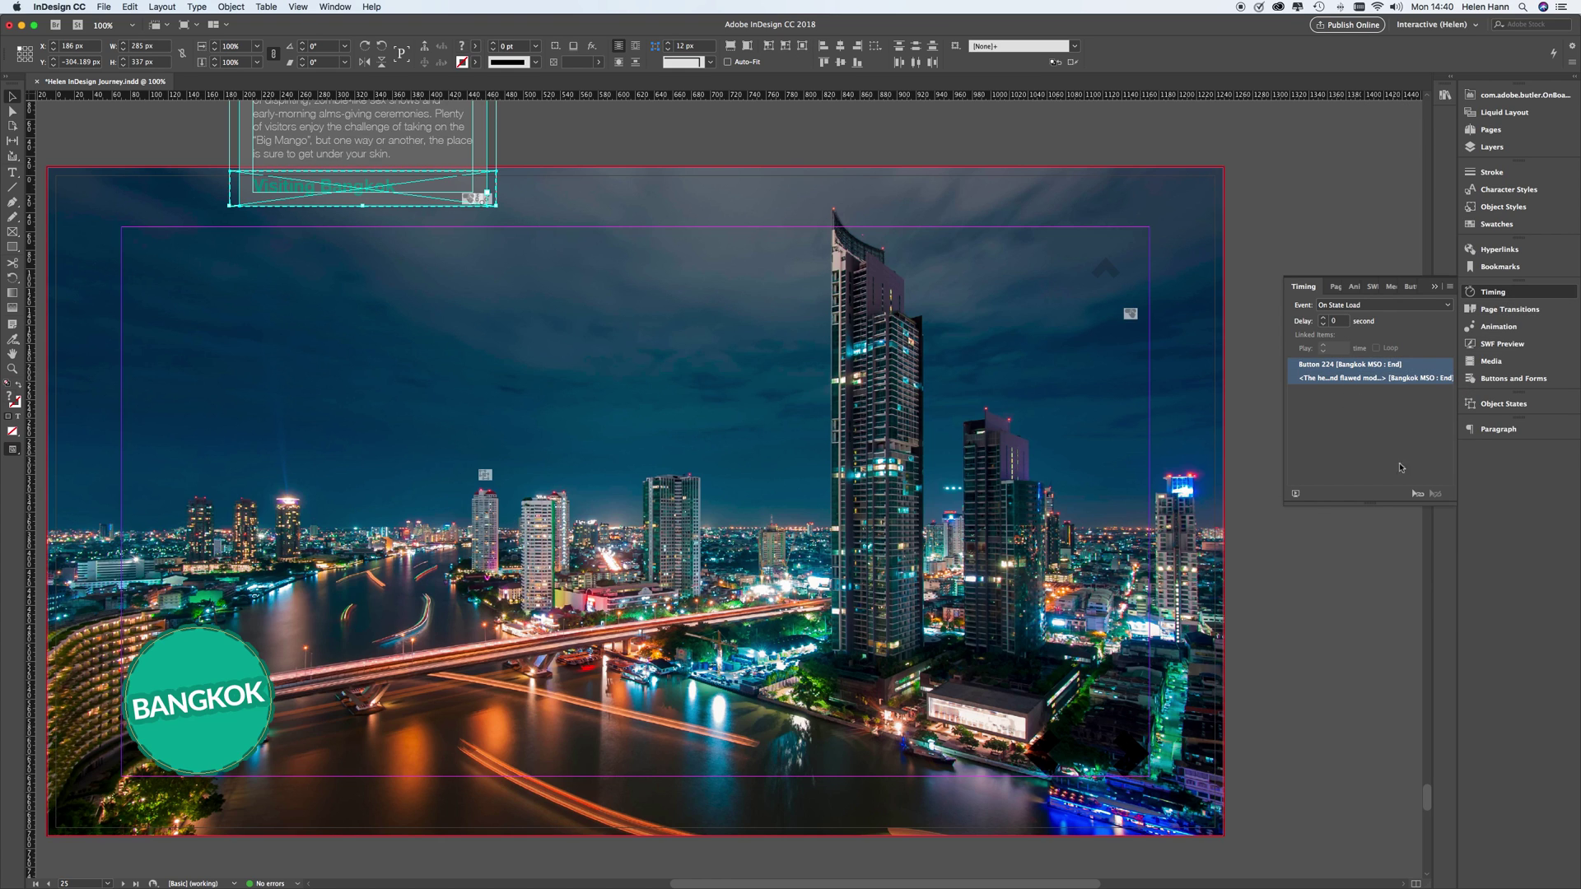
pyautogui.click(1417, 494)
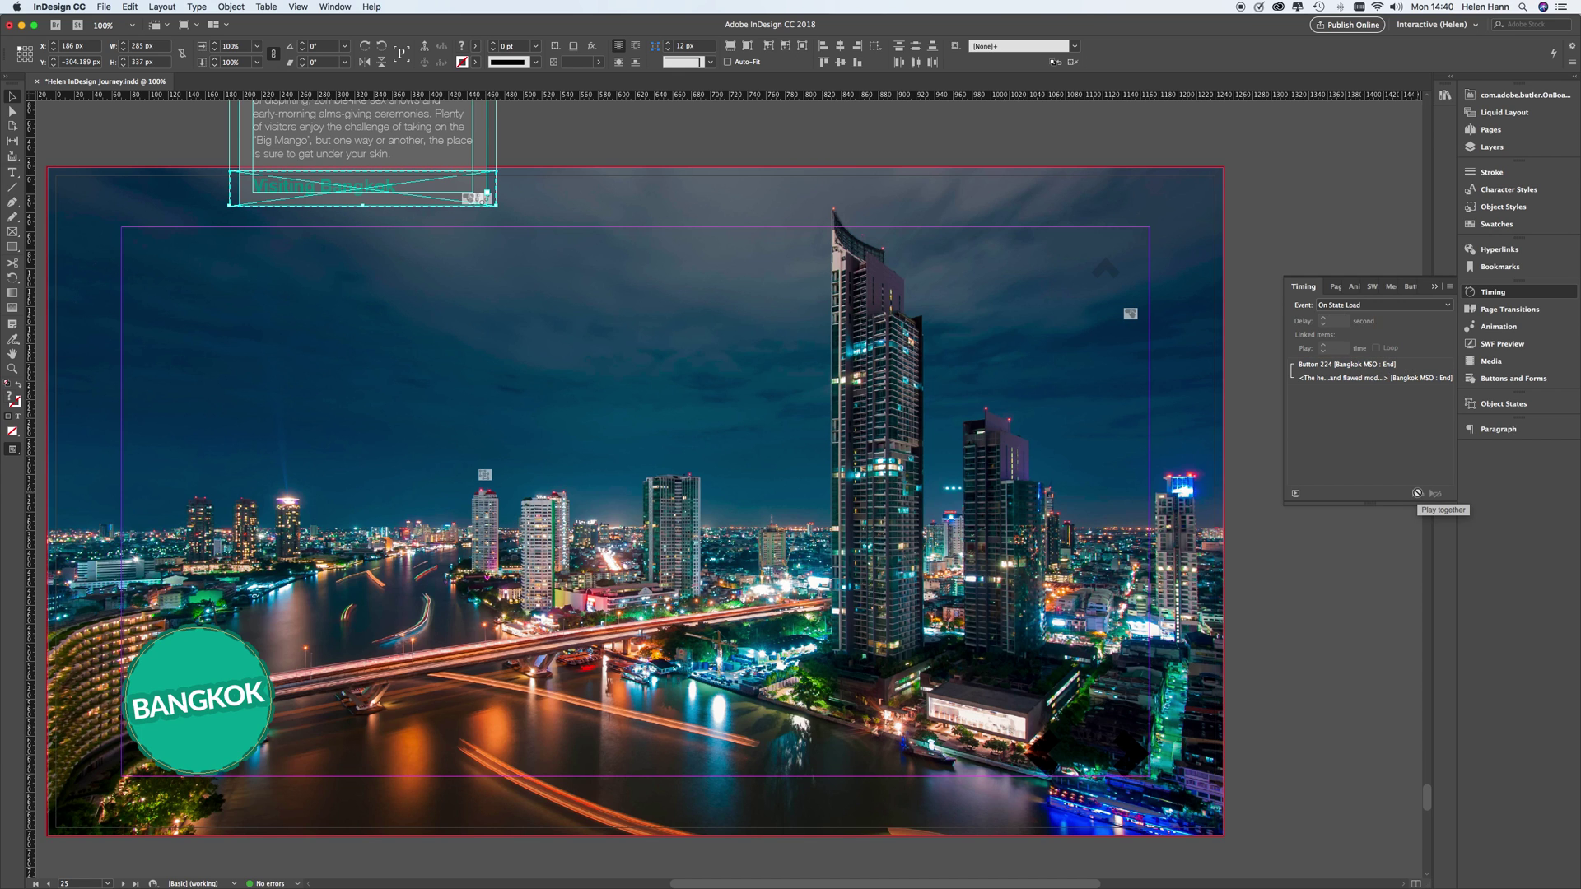
pyautogui.click(1295, 495)
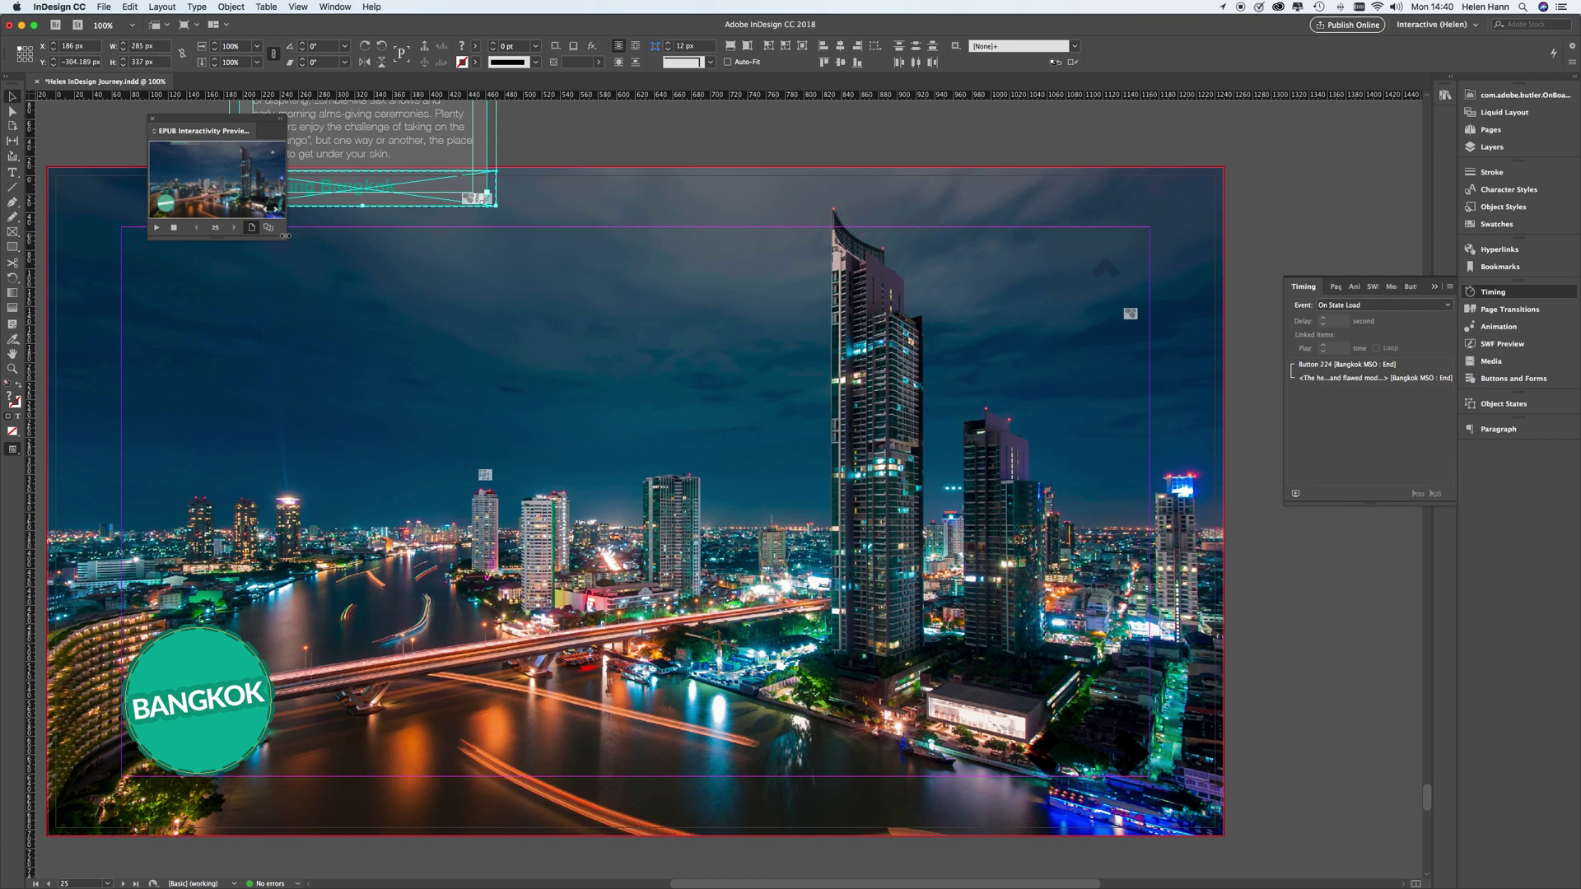
# Enlarge the preview and click Visiting Bangkok to slide the drawer down, up and down again.
pyautogui.moveTo(285, 236); pyautogui.dragTo(1216, 737)
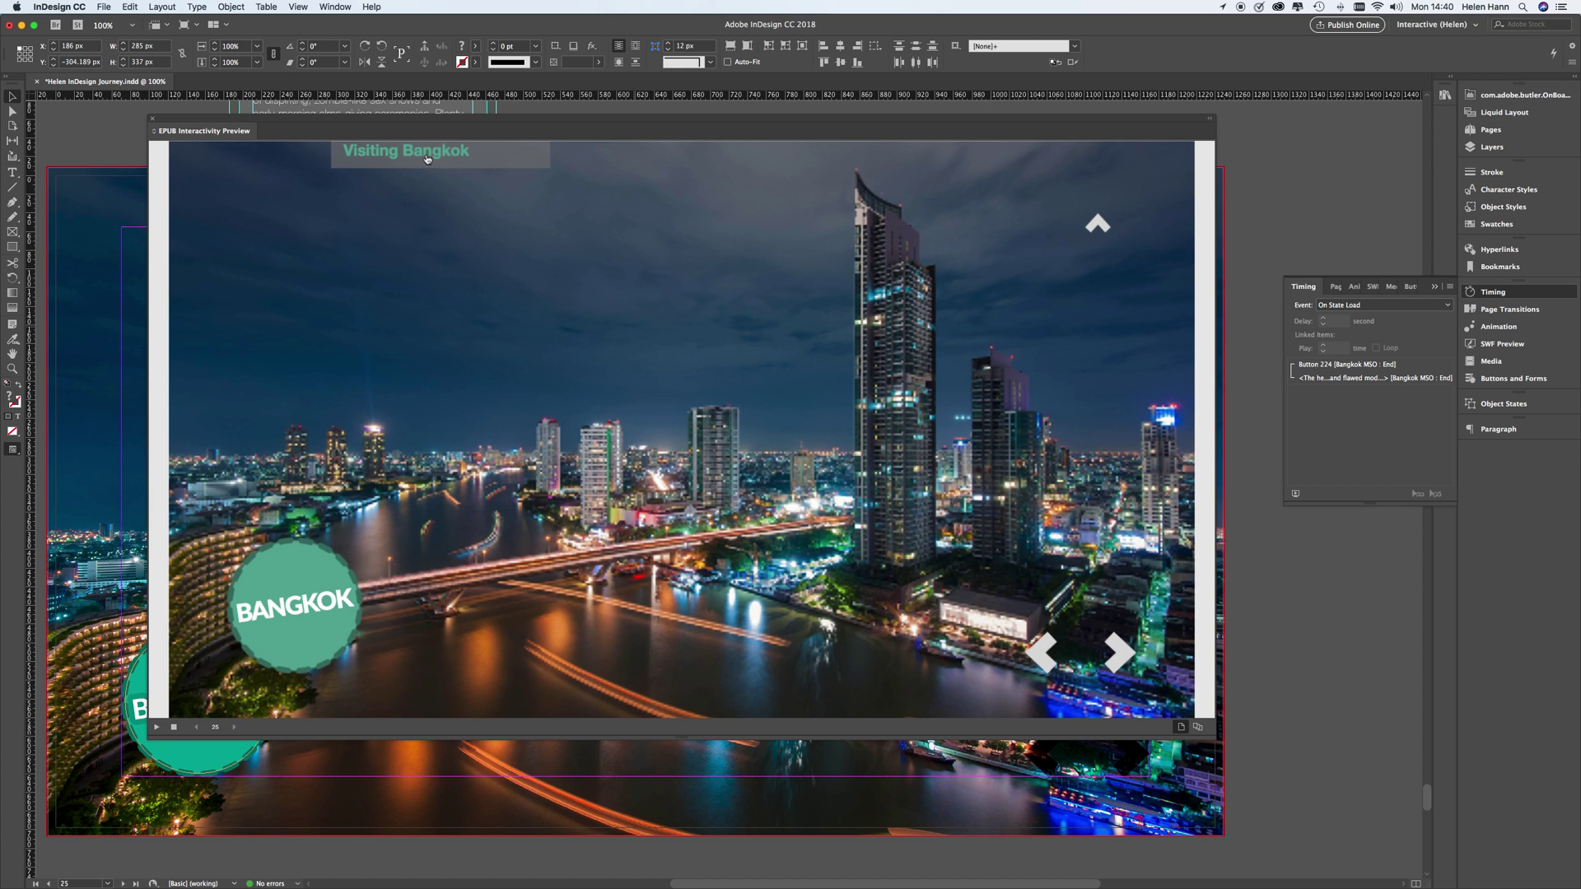
pyautogui.click(428, 159)
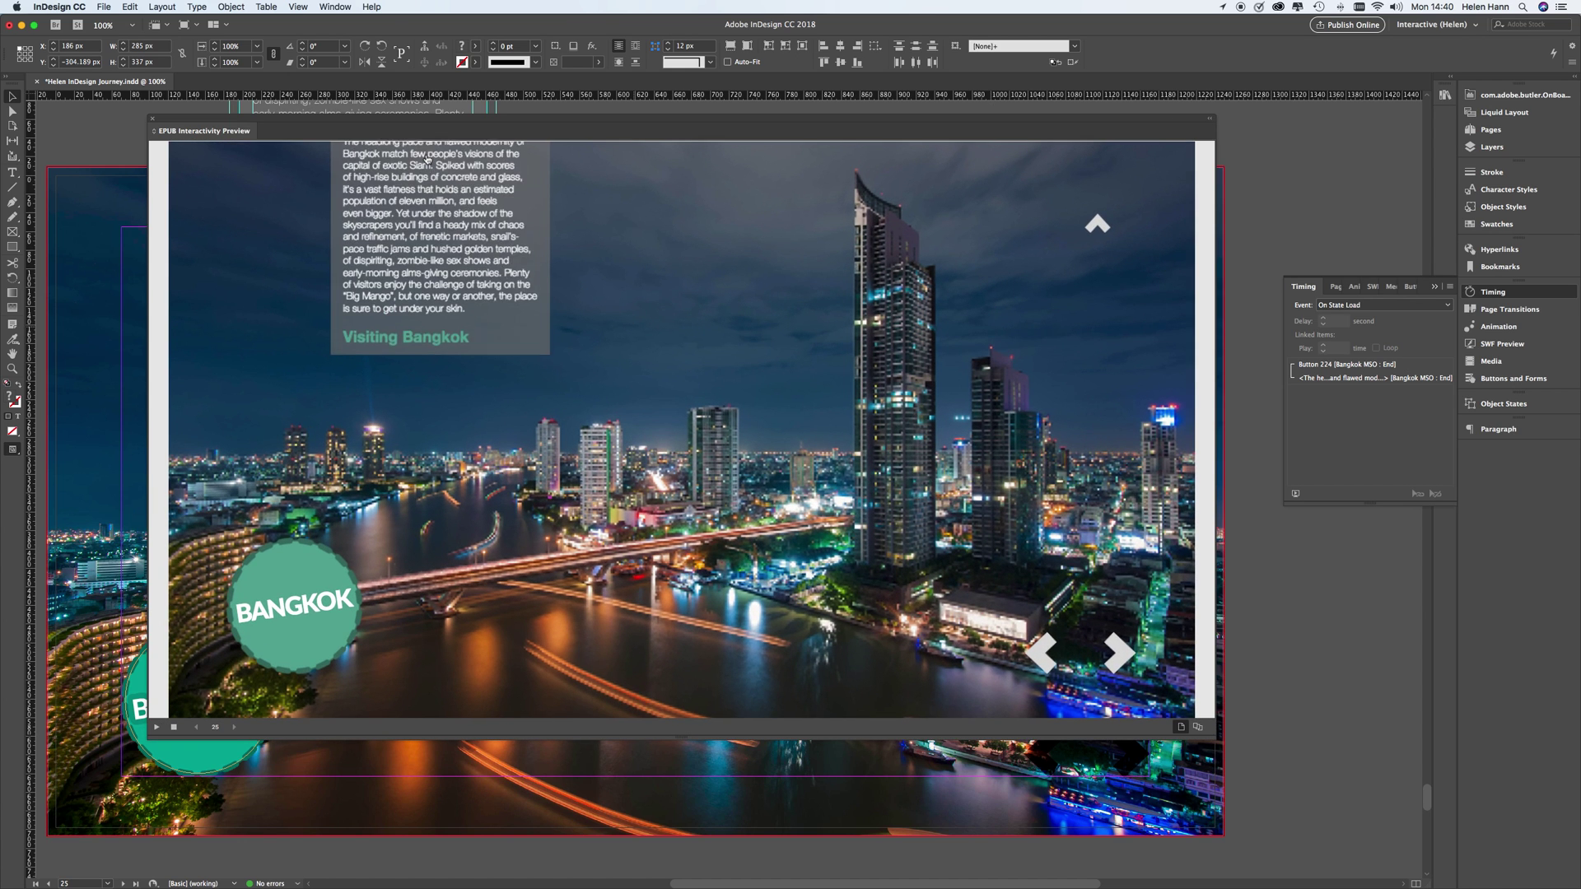
pyautogui.click(434, 408)
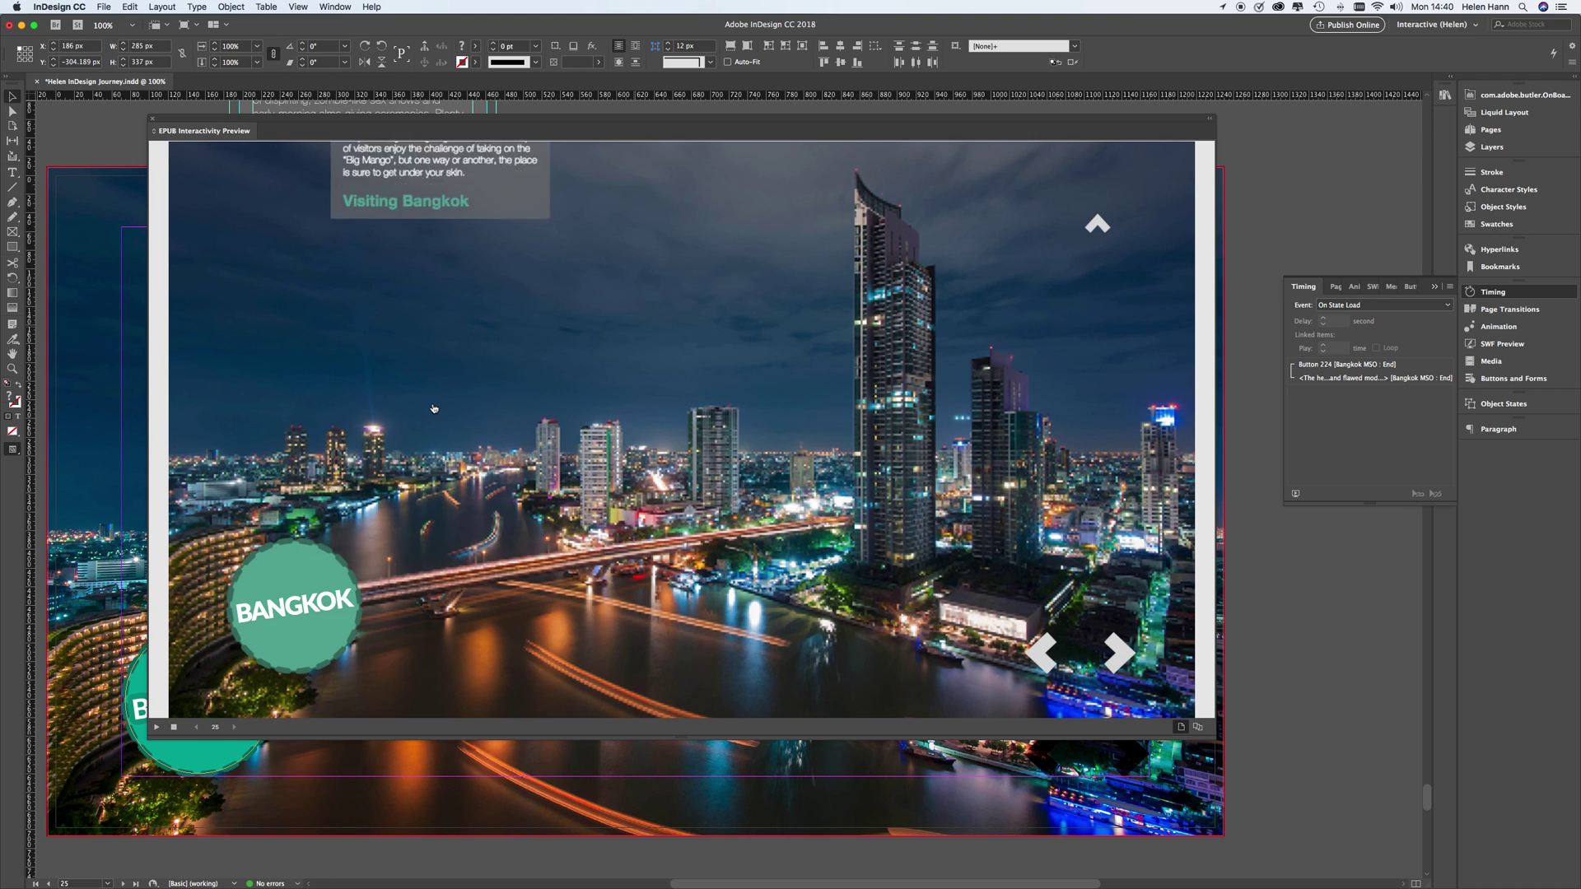
pyautogui.click(434, 162)
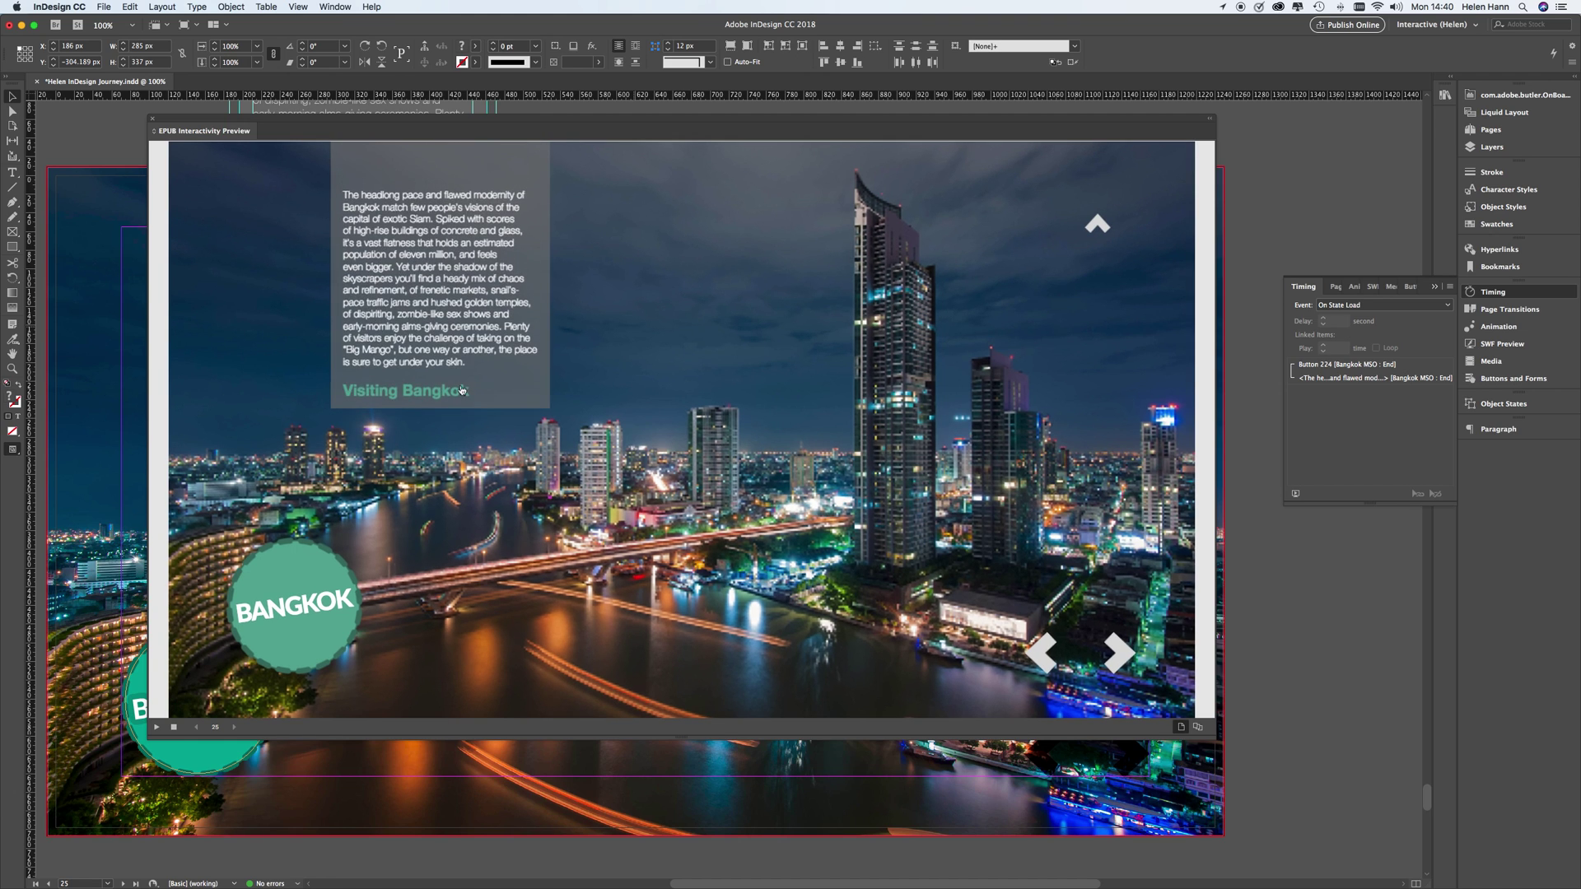